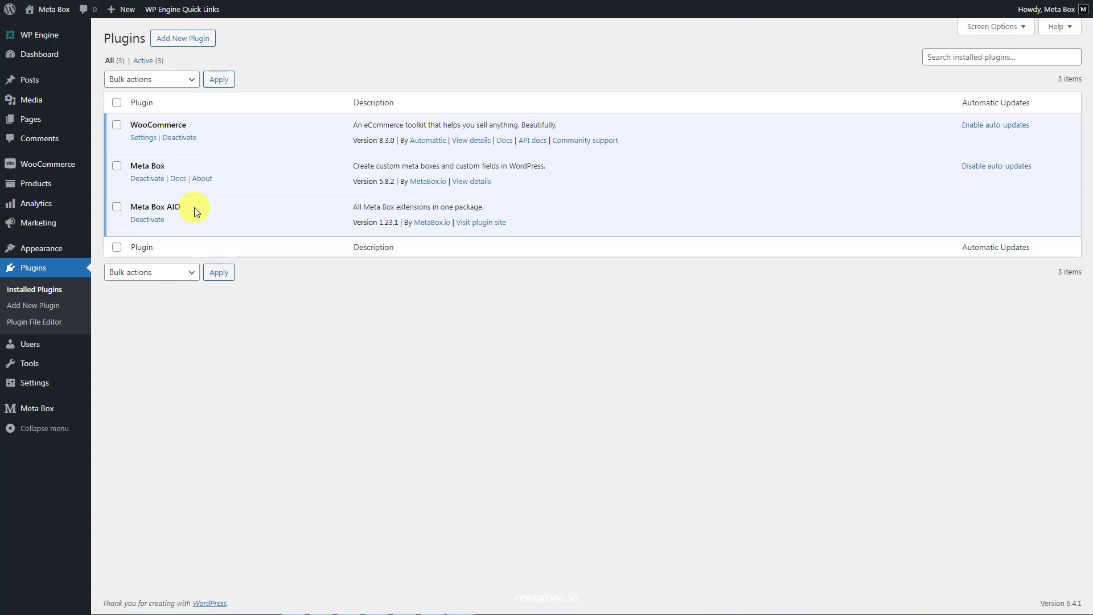
- Look through the available Meta Box extensions to see which ones are enabled
mouse_move(68, 409)
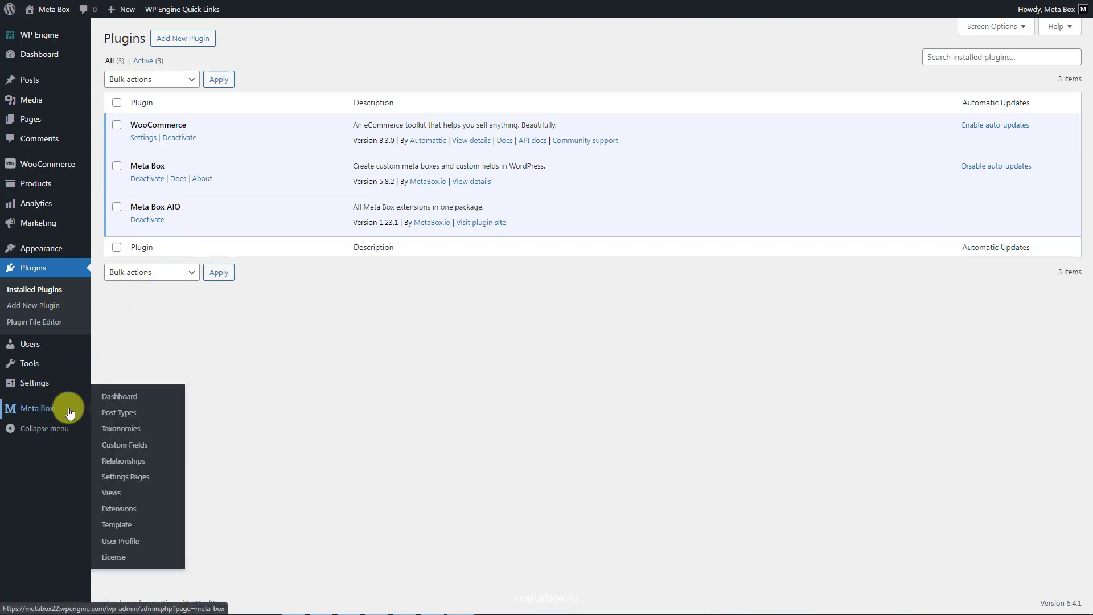
click(112, 507)
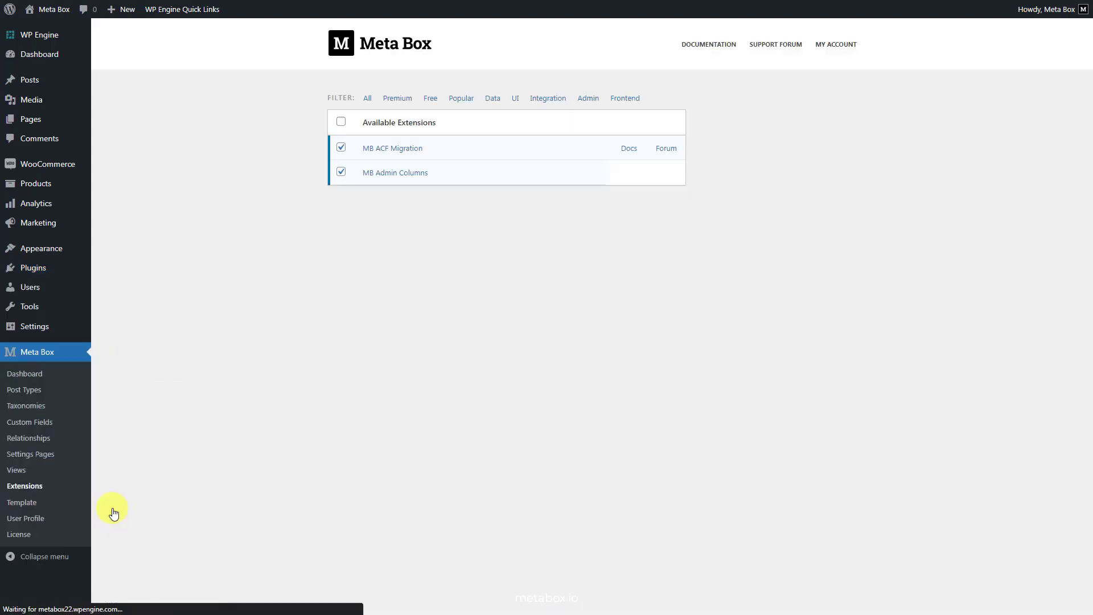
scroll(111, 508, down, 5)
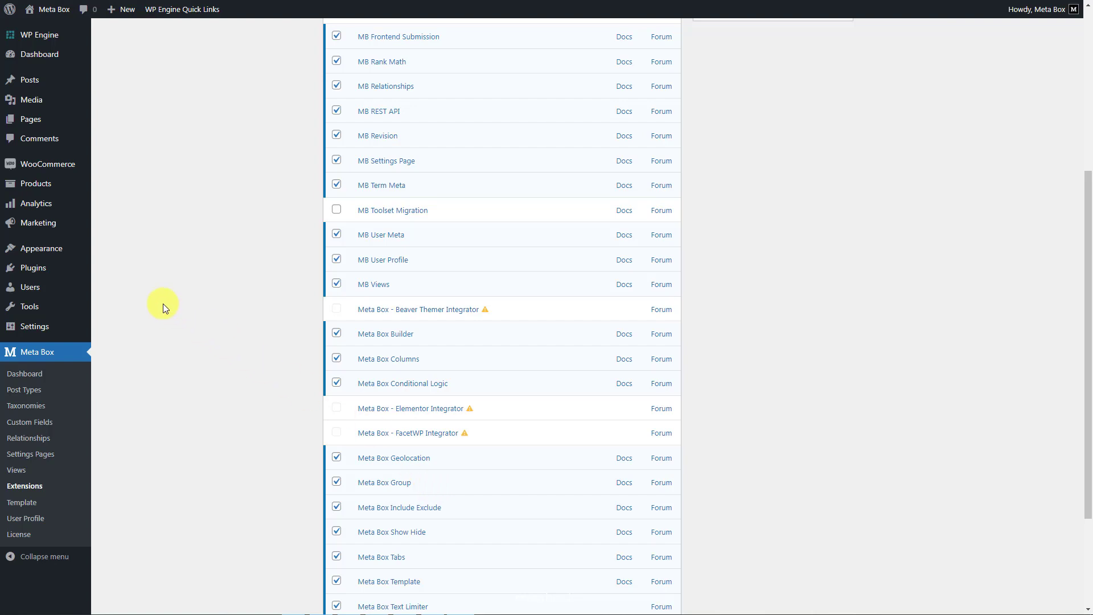
- Activate the Bricks theme for the site
mouse_move(53, 248)
click(115, 252)
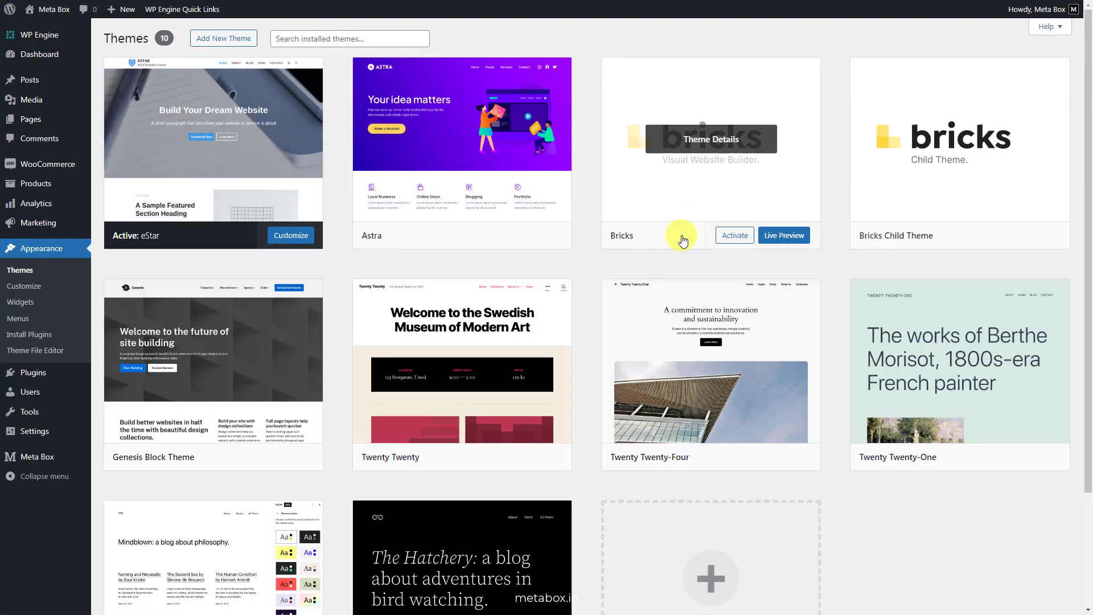
click(726, 235)
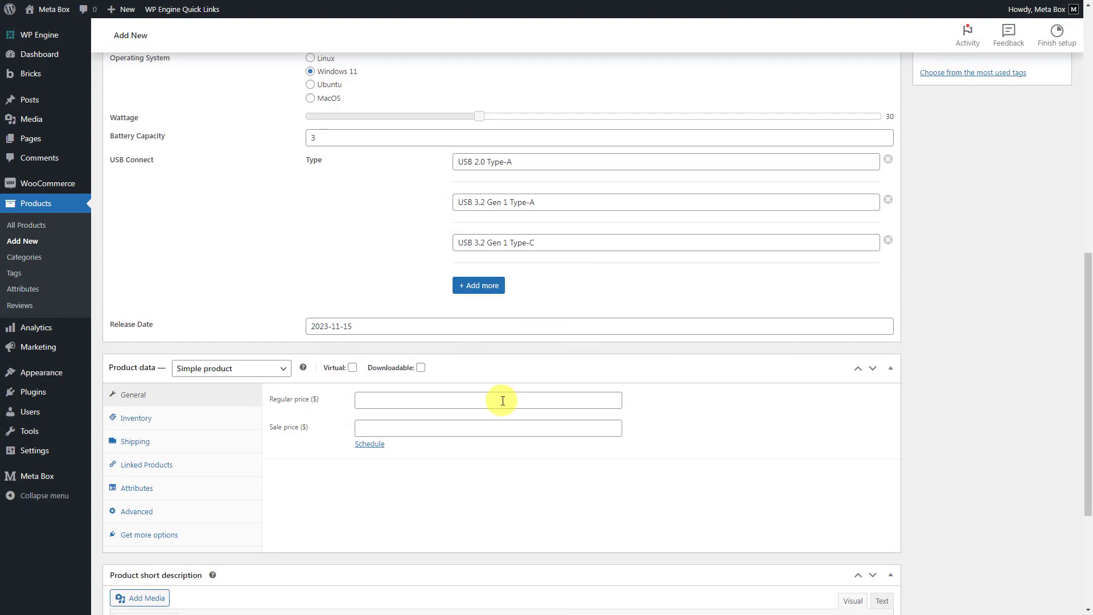
- Set the new product's regular price to $85 and its sale price to $70
click(502, 401)
text(80)
click(488, 426)
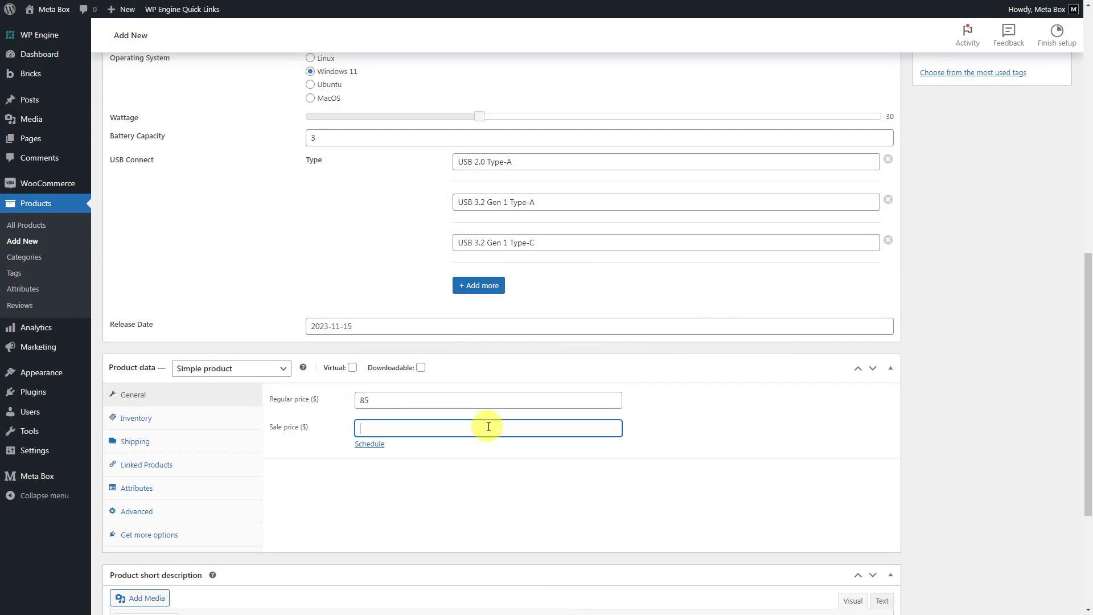
text(70)
- Enable stock tracking for the product with a quantity of 10 and backorders set to "Allow, but notify customer"
click(213, 418)
click(359, 426)
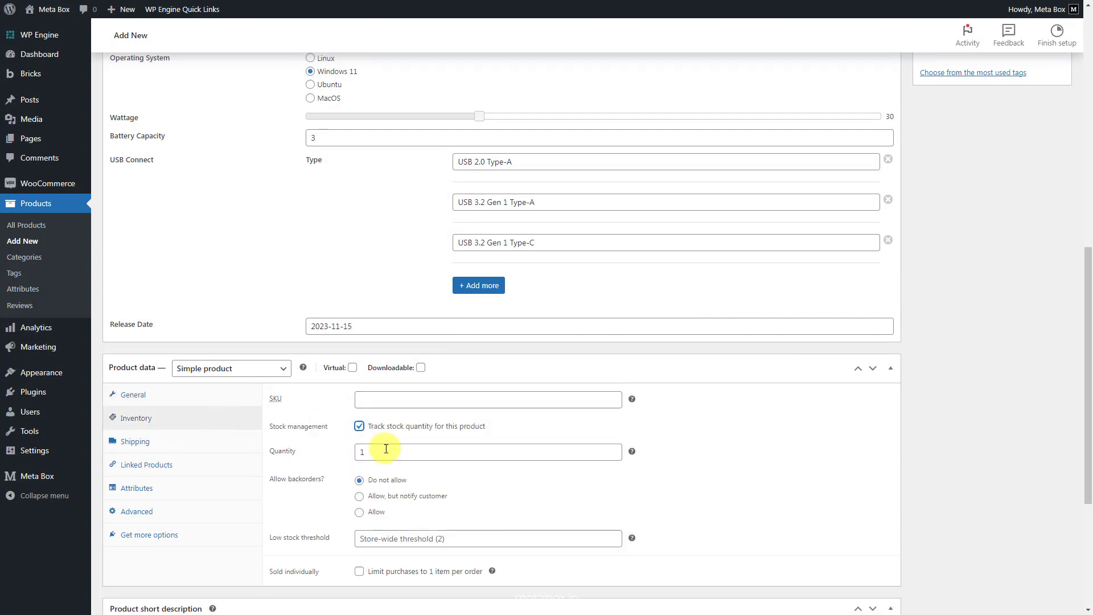
click(386, 450)
text(10)
click(375, 497)
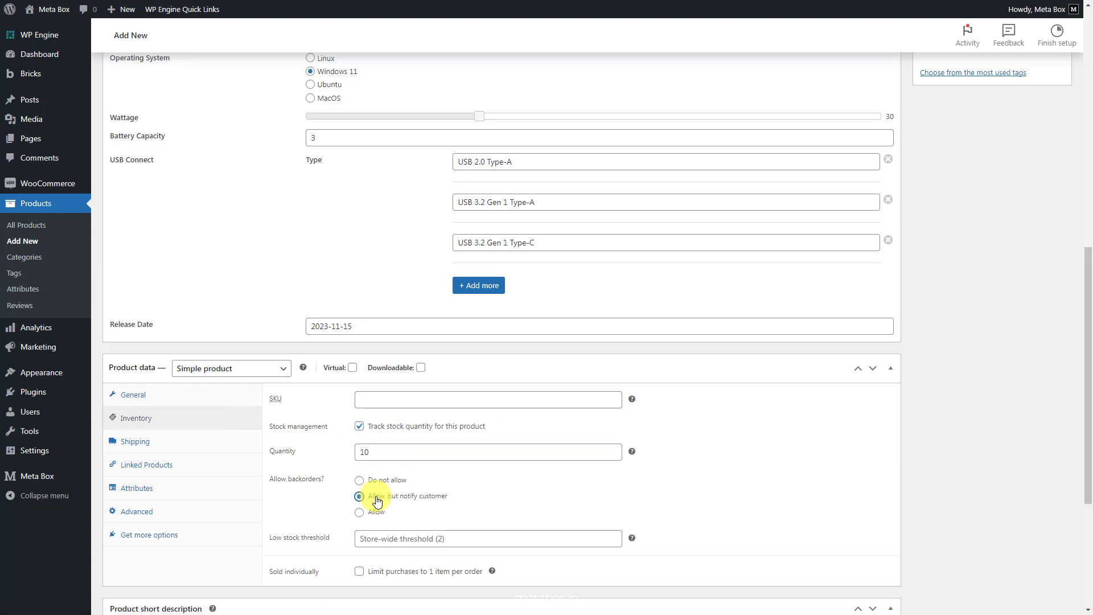
- Add the existing Color attribute to the product with all of its values and save the attributes
click(221, 511)
click(219, 491)
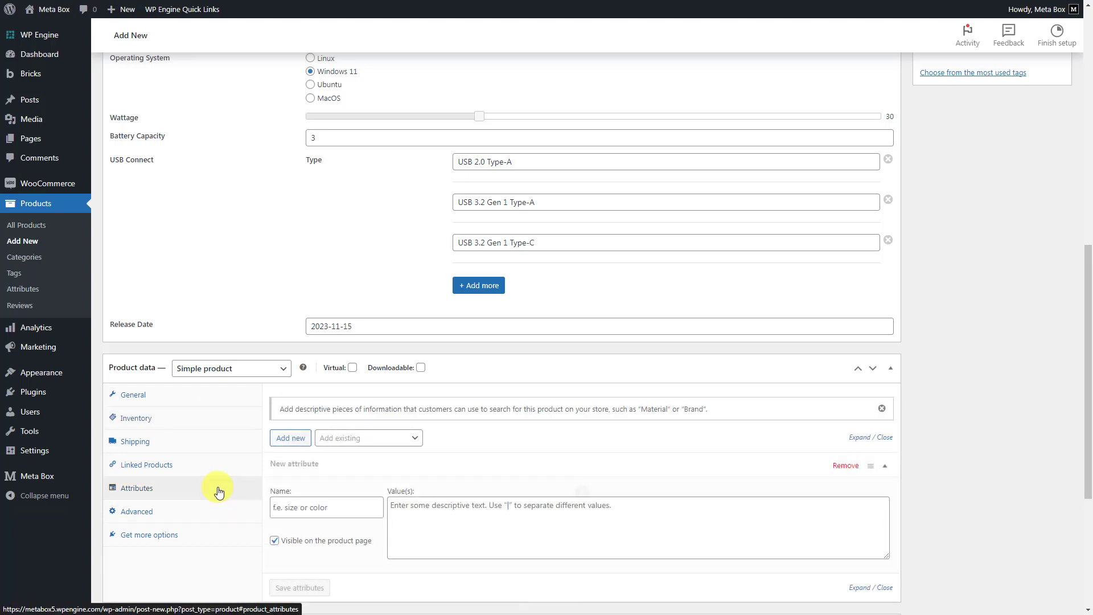
click(361, 438)
click(356, 481)
click(401, 532)
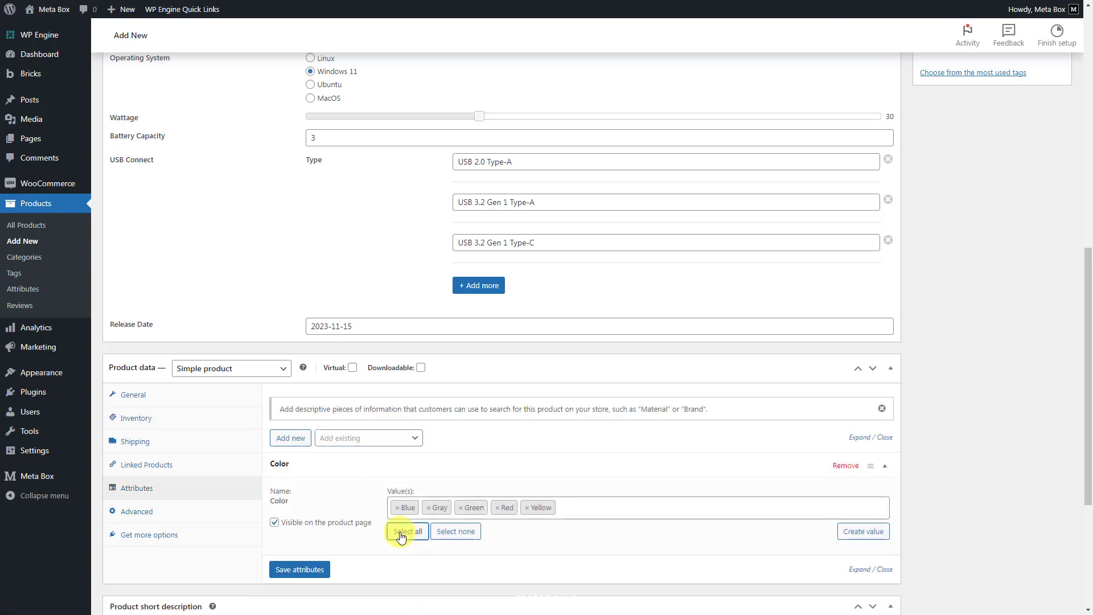
click(299, 570)
- Enter the short description "The ASUS Vivobook Go 15 L510 laptop is designed to help you be productive all day — even when you're on the move"
scroll(478, 513, down, 3)
click(522, 483)
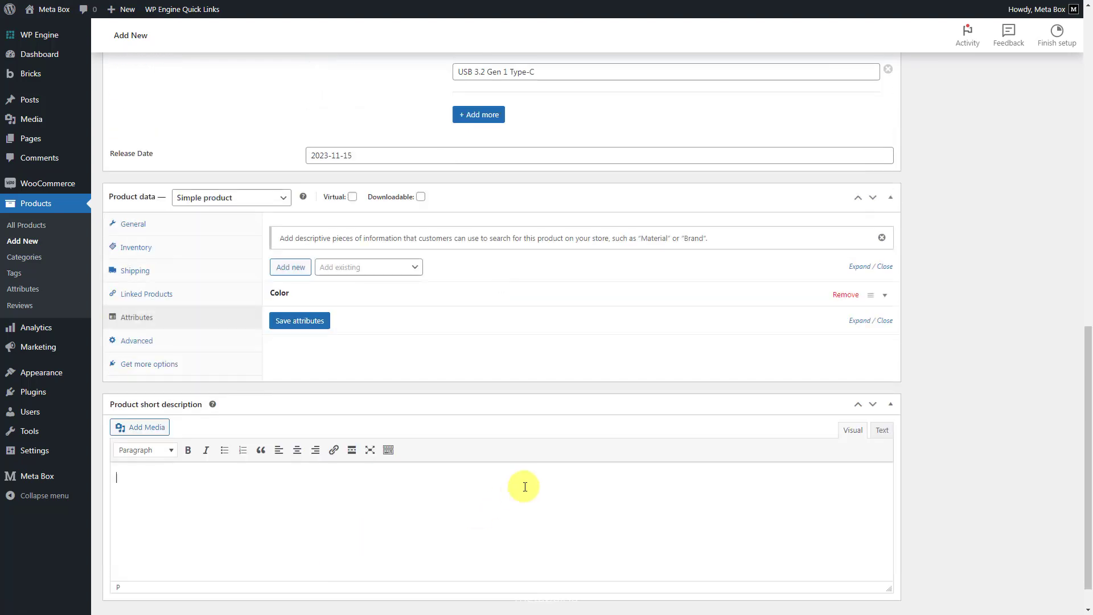
text(The ASUS Vivobook Go 15 L510 laptop is designed to help you be productive all day — even when you’re on the move)
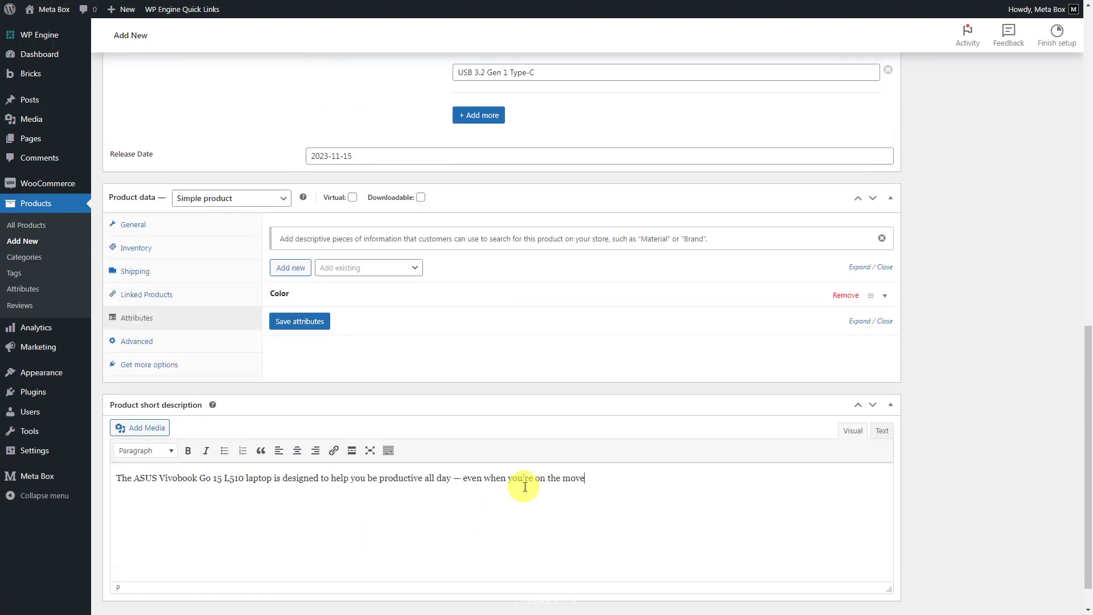
scroll(524, 487, up, 5)
scroll(523, 486, up, 2)
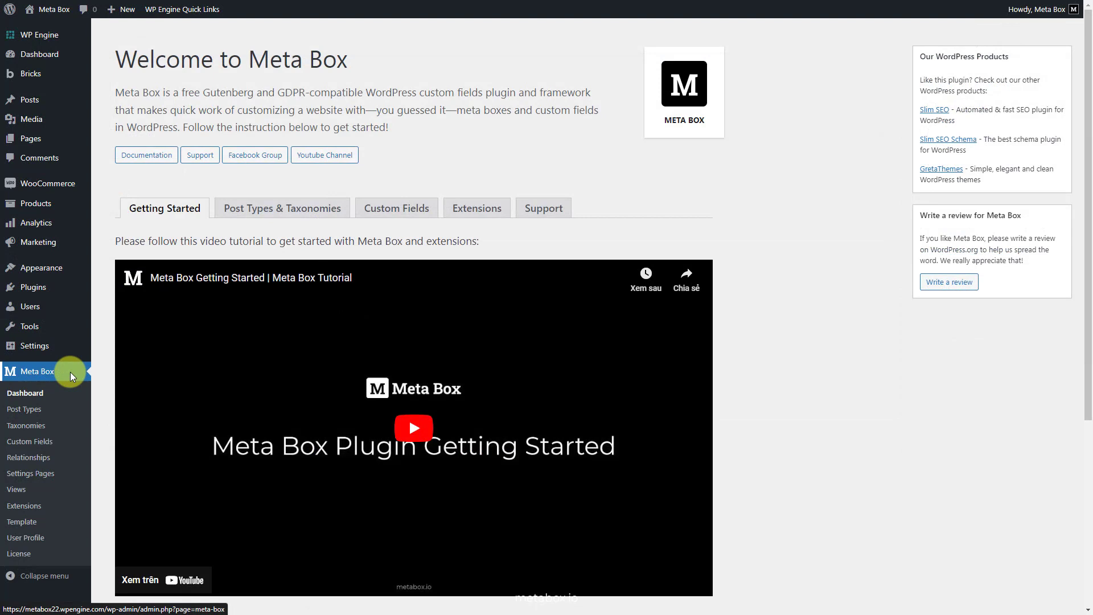
- Create a new Meta Box custom field group titled "Product Information"
click(31, 442)
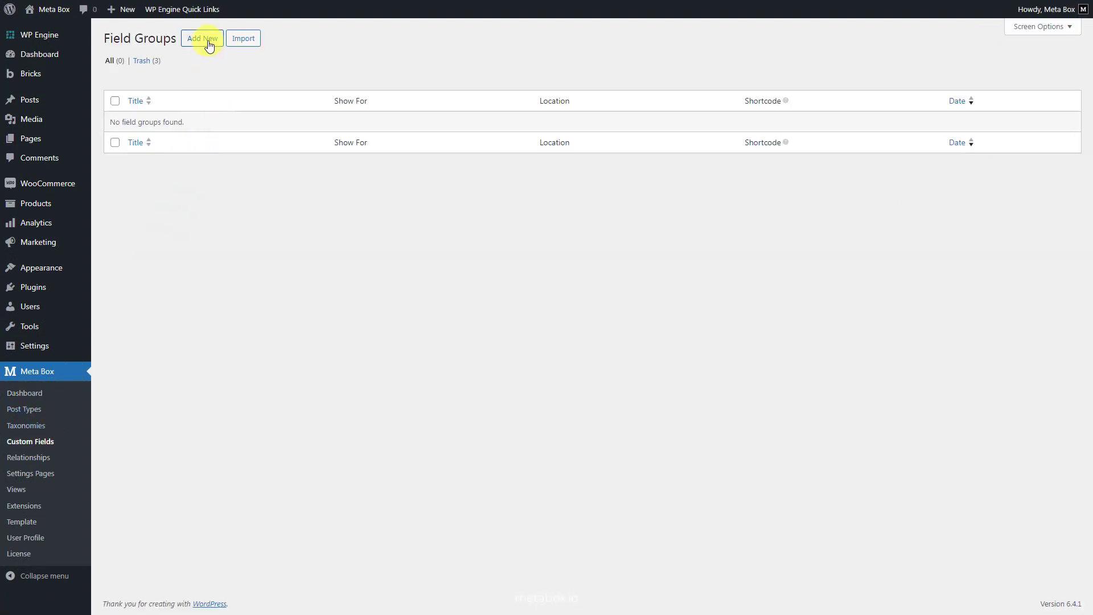
click(209, 40)
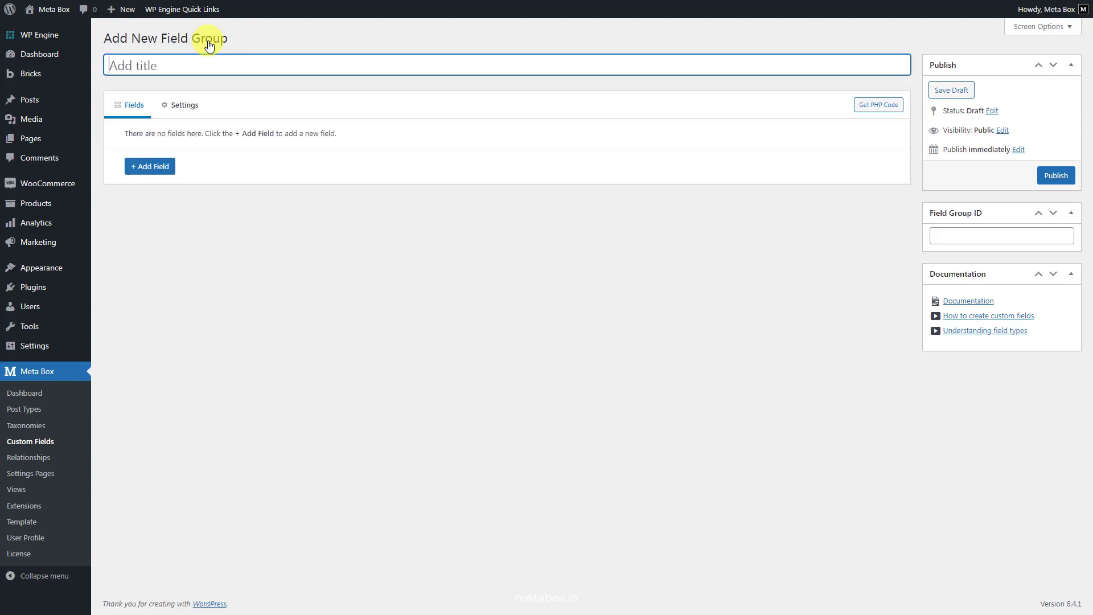
text(Product Information)
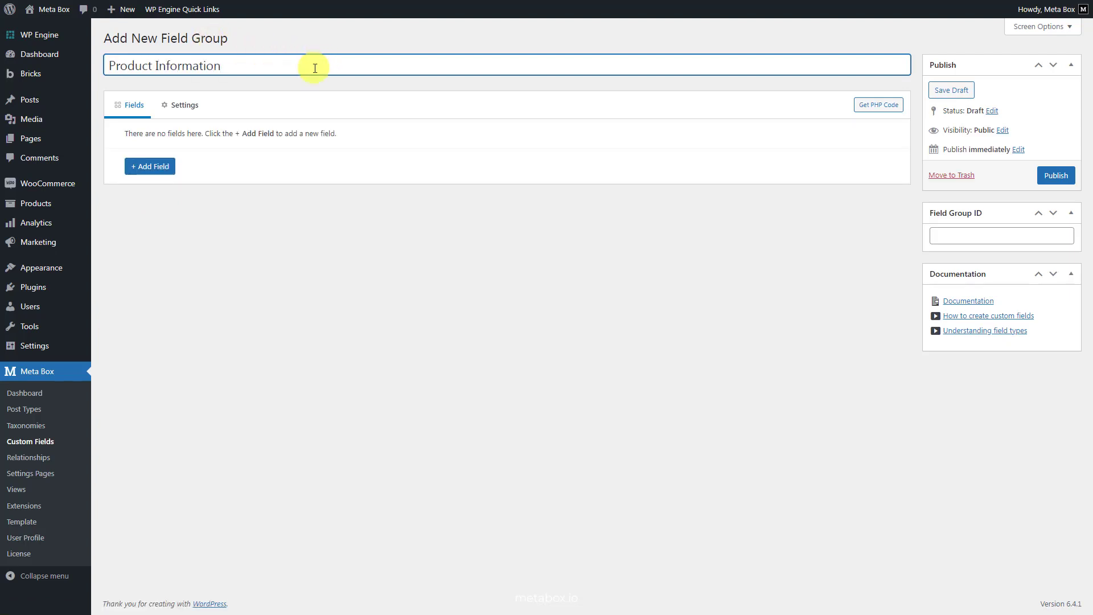
- Add a Text field labelled "Brand" to the Product Information field group
click(156, 172)
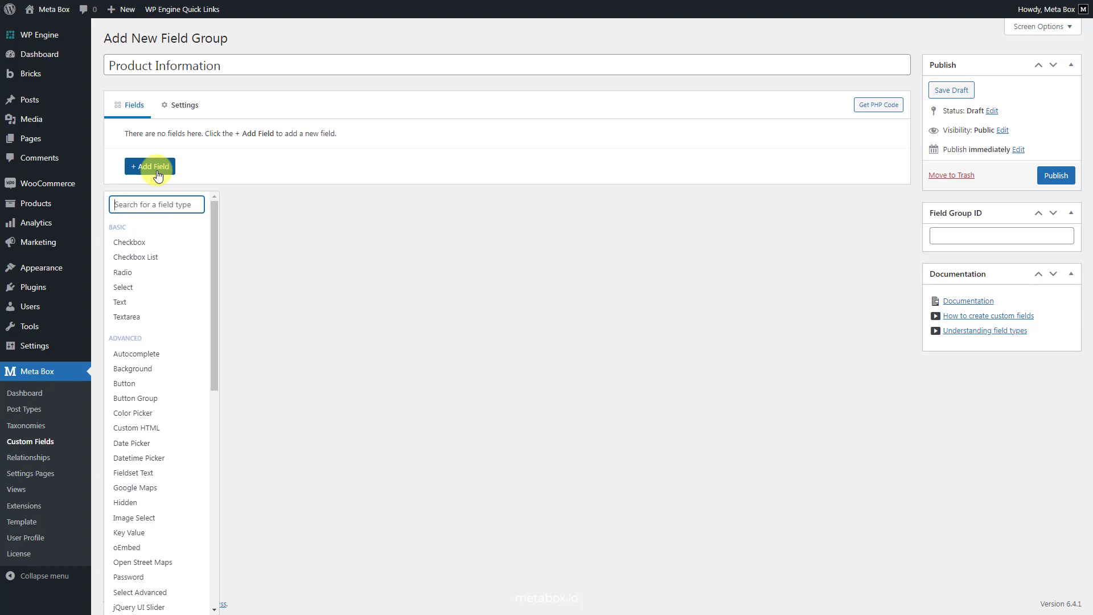
text(text)
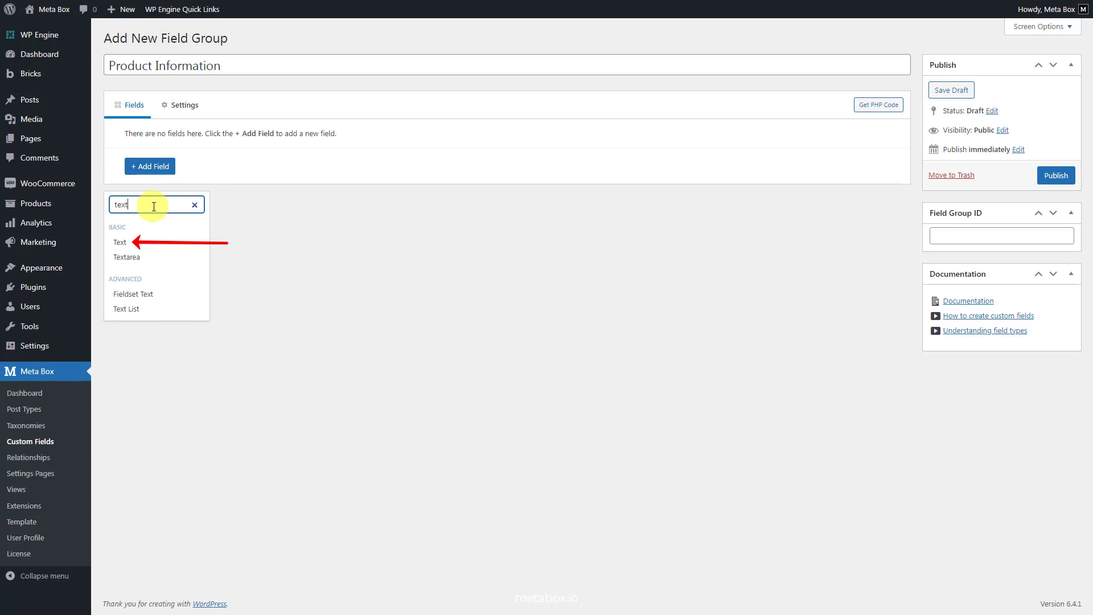
click(128, 244)
click(321, 161)
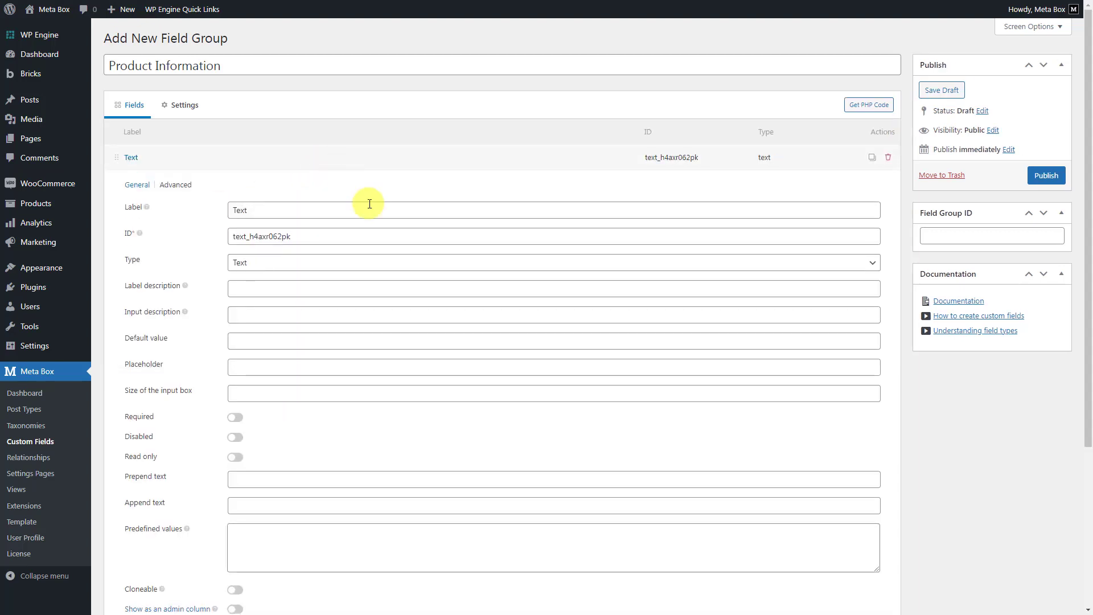
double_click(371, 207)
text(Brand)
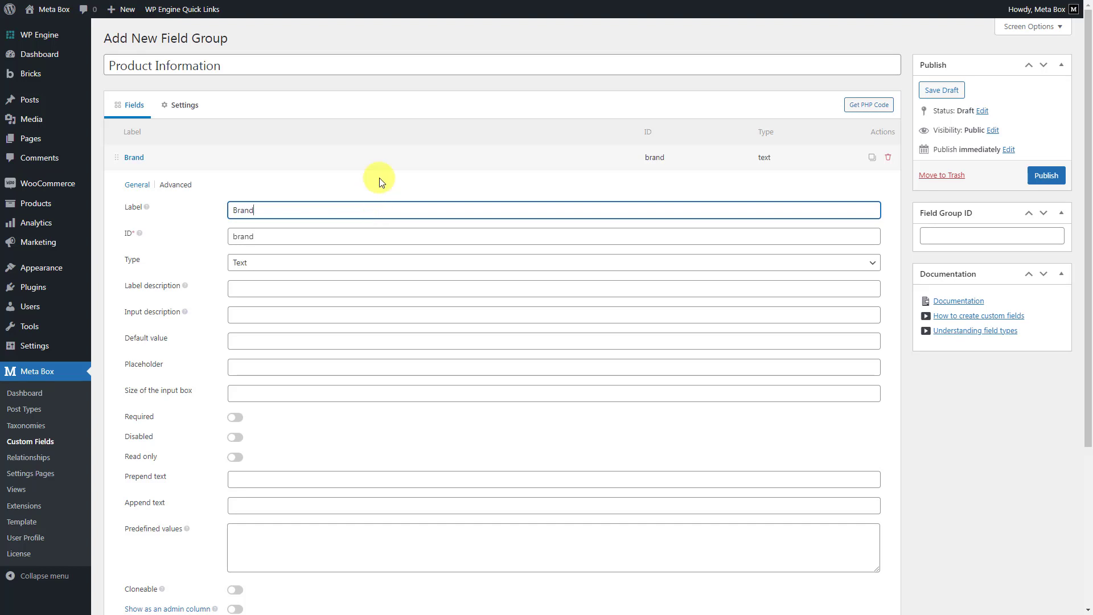
click(386, 154)
- Add a Select field labelled "Ram Memory" with choices including 8GB, 16GB and 32GB
click(150, 188)
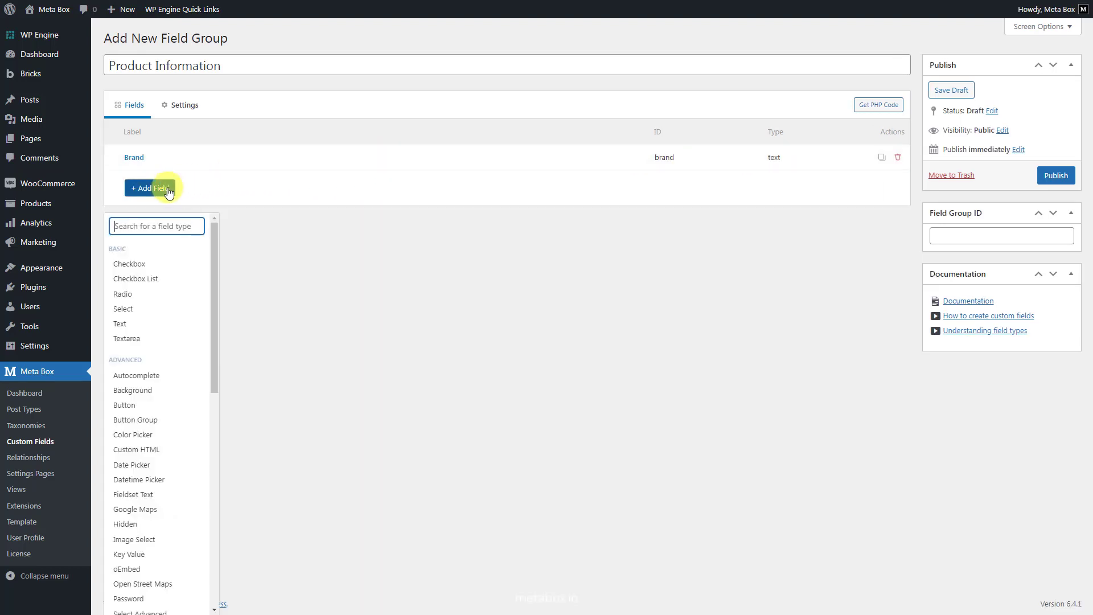
text(select)
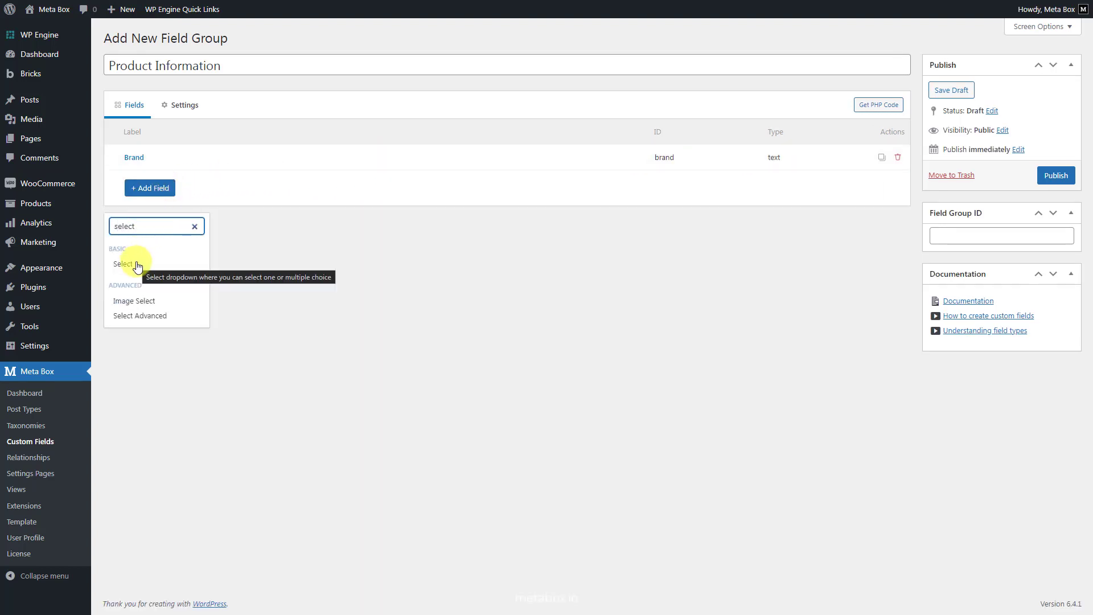
click(137, 264)
click(333, 182)
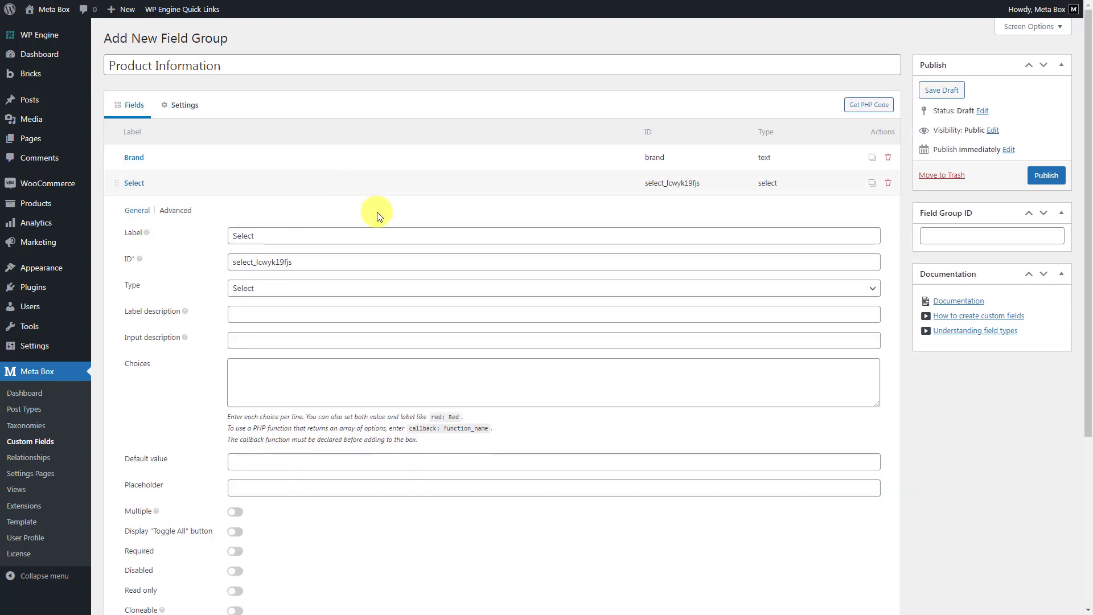
double_click(392, 235)
text(Ram Memory)
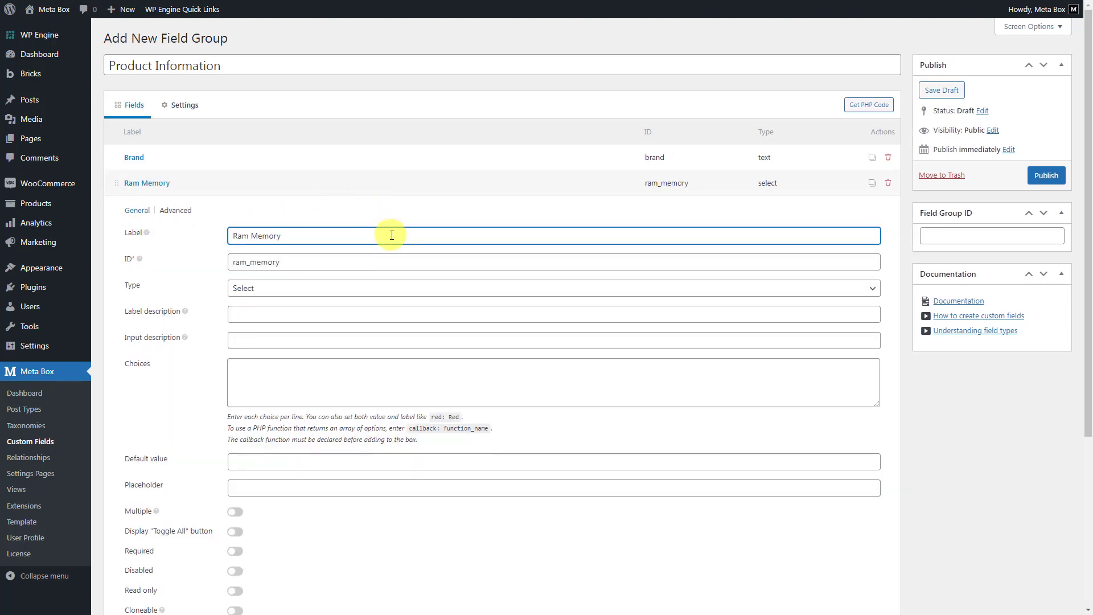
click(381, 365)
text(8GB 16GB 32GB)
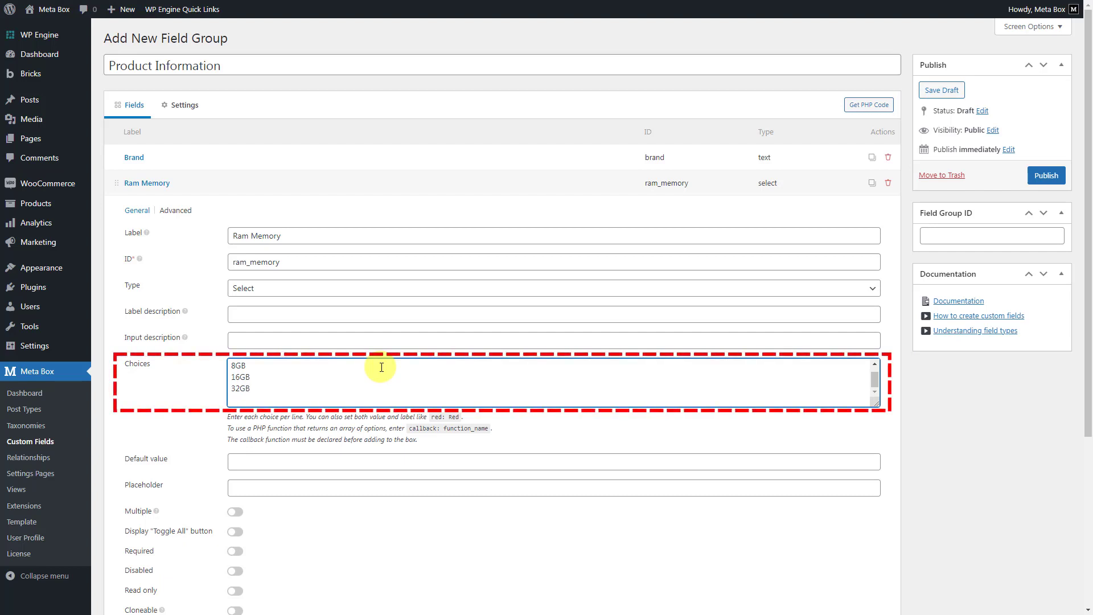
click(388, 185)
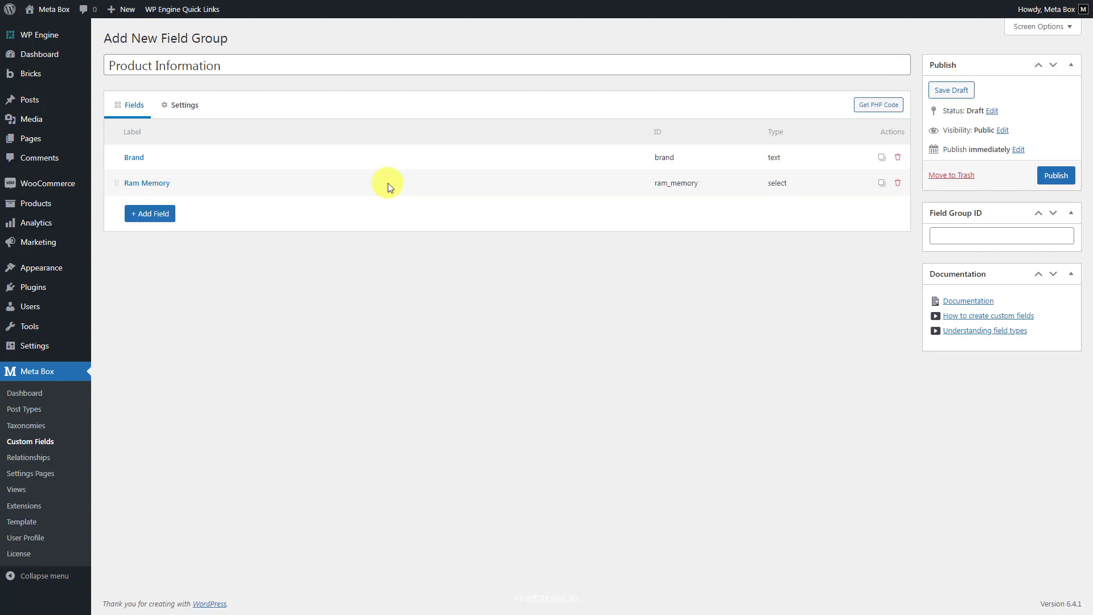
- Add a Select field labelled "CPU Model" with the choices Intel Core I3, Intel Core I5, Intel Core I7 and Intel Core I9
click(161, 213)
text(select)
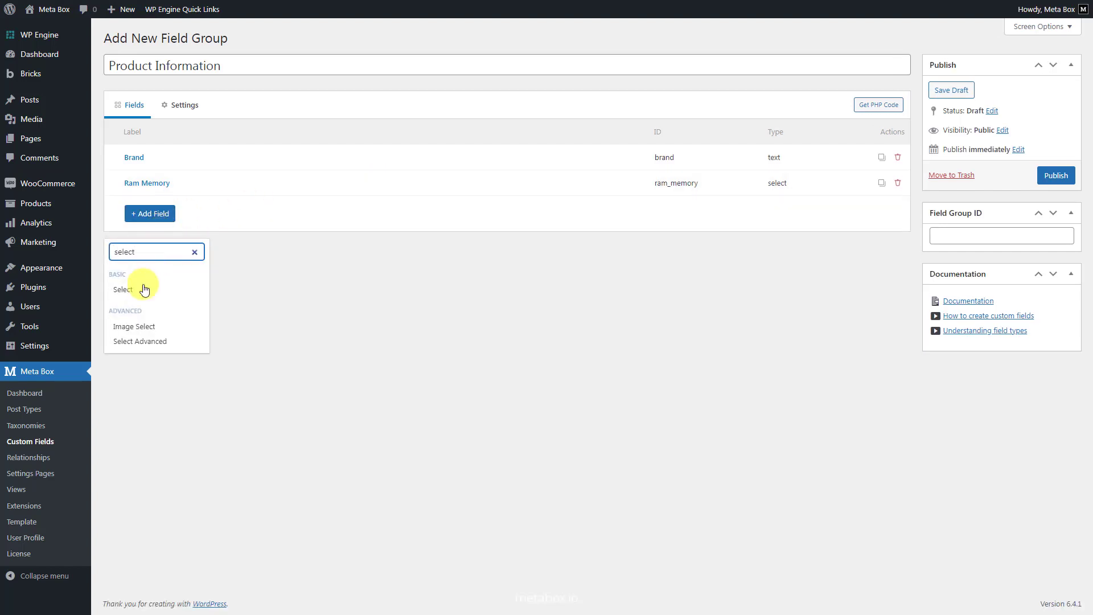
click(143, 290)
click(326, 207)
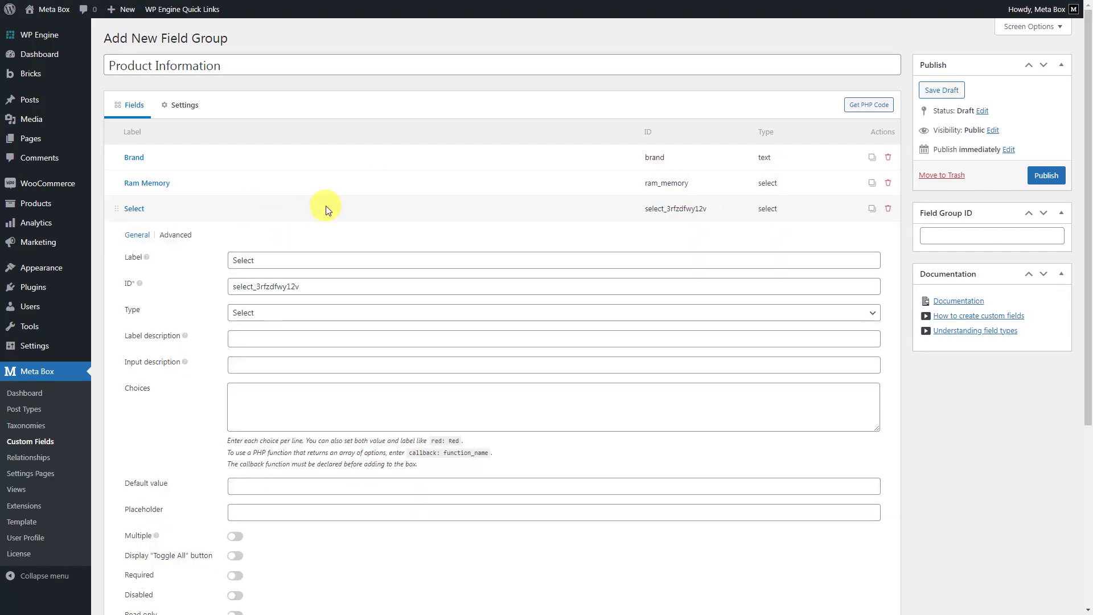
click(378, 259)
key(ctrl+a)
text(CPU Model)
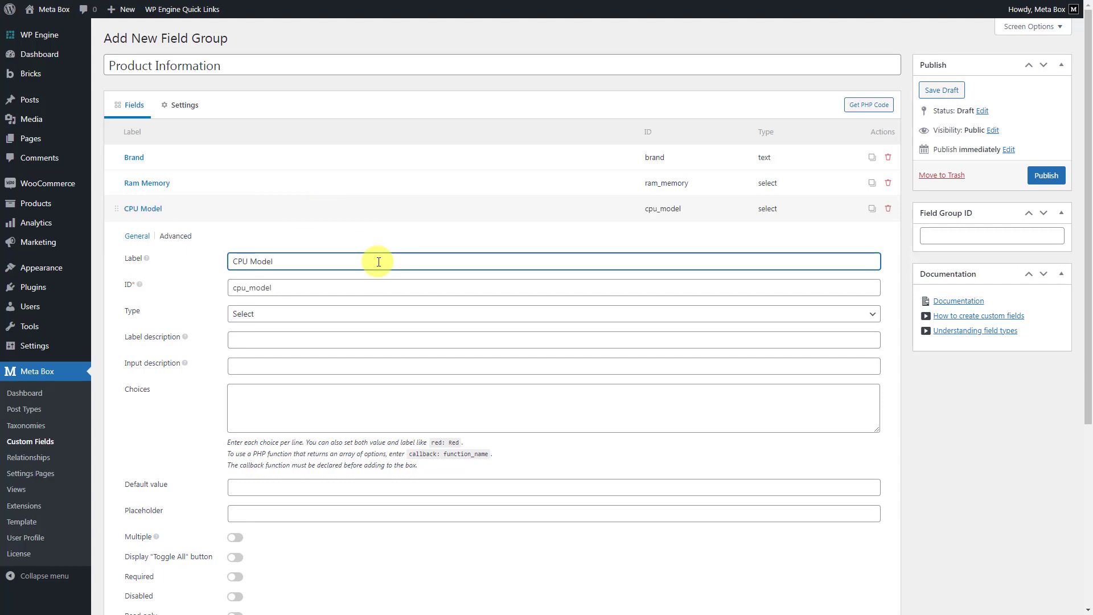
click(378, 395)
text(Intel Core I3 Intel Core I5 Intel Core I7 Intel Core I9)
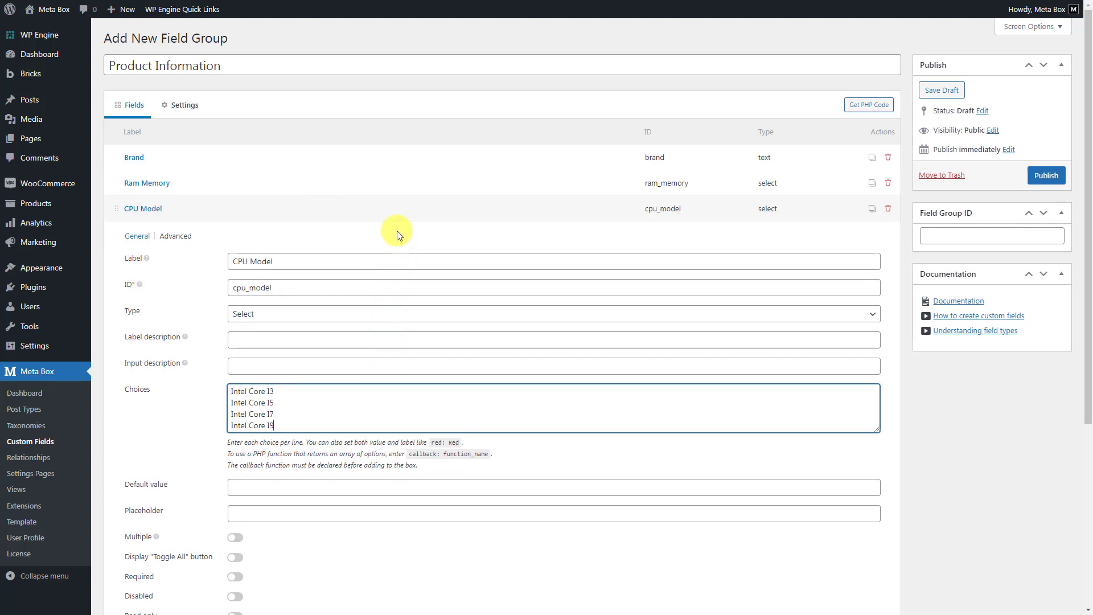
click(402, 208)
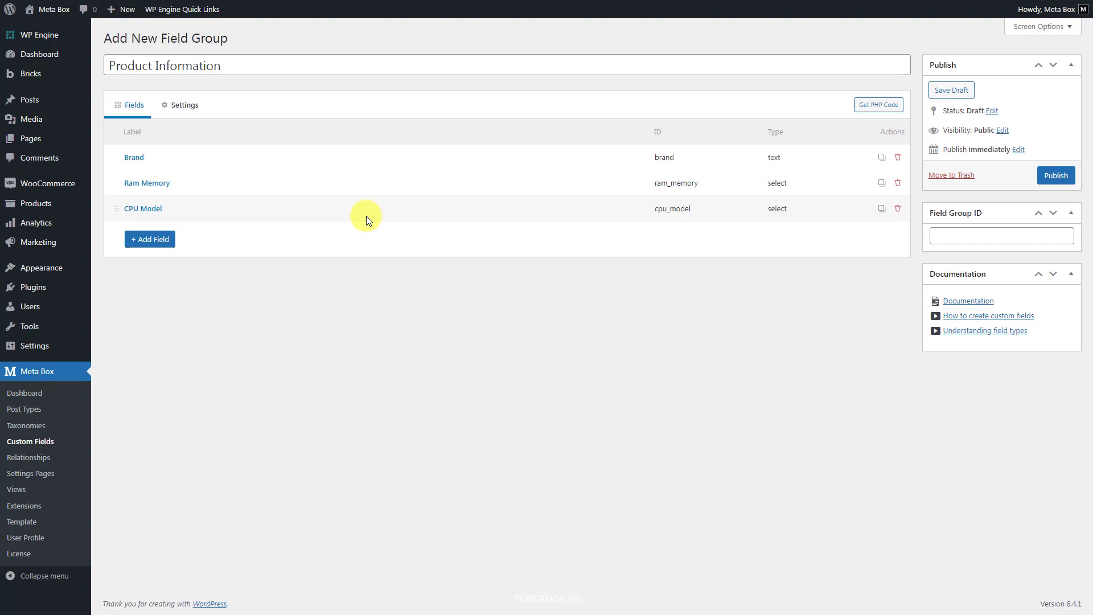
- Add a Select field labelled "Screen Size" with the choices 13.3 inch, 14 inch, 15.6 inch and 17 inch
click(150, 239)
text(select)
click(145, 317)
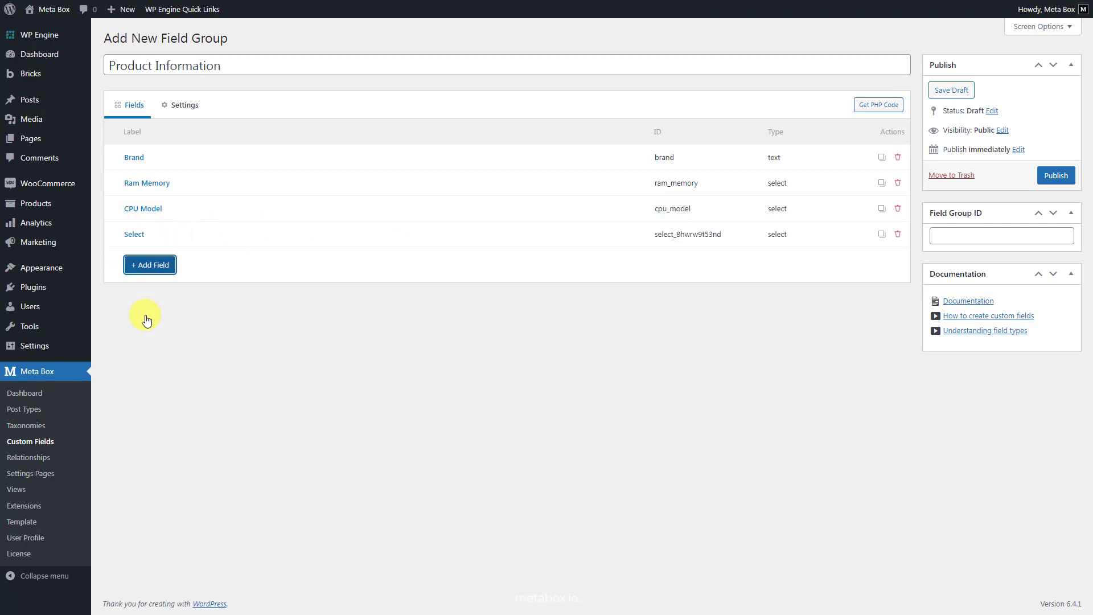
click(361, 240)
double_click(394, 289)
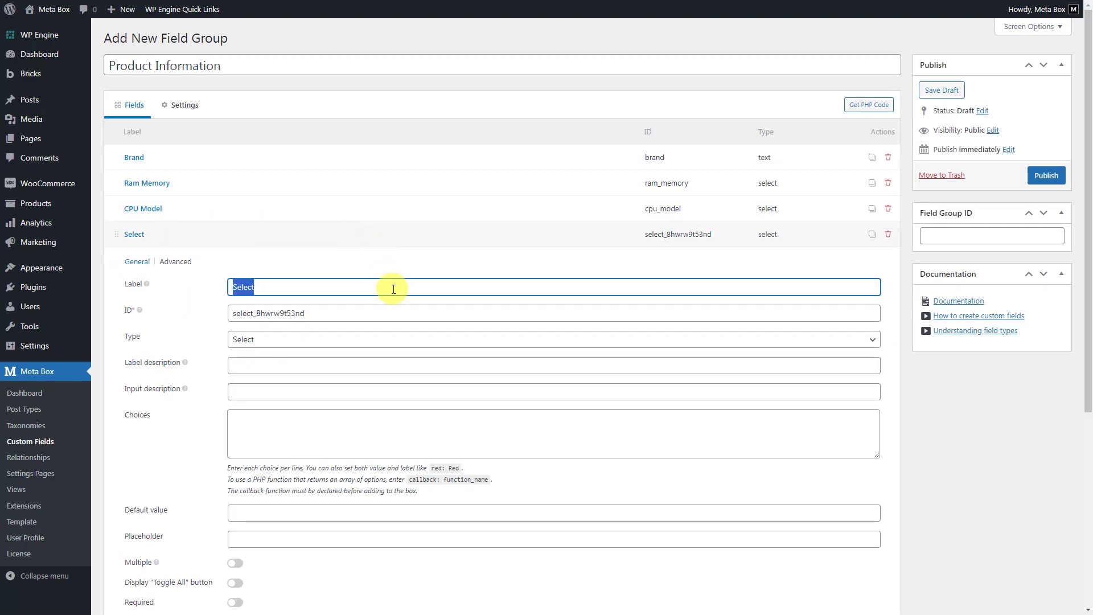
text(Screen Size)
click(398, 420)
text(13.3 inch 14 inch 15.6 inch 17 inch)
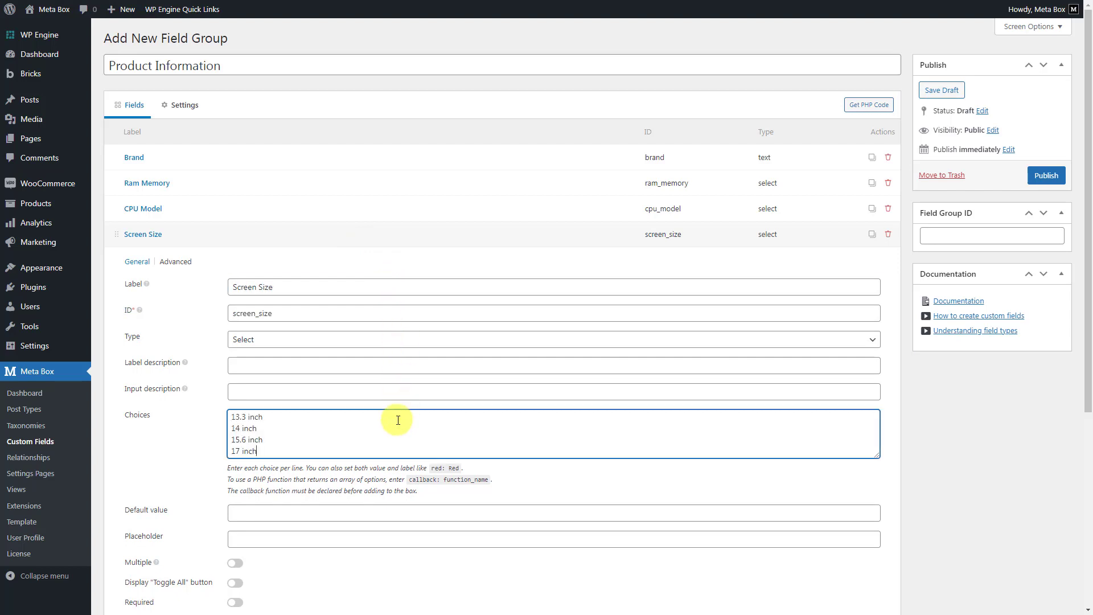
click(409, 231)
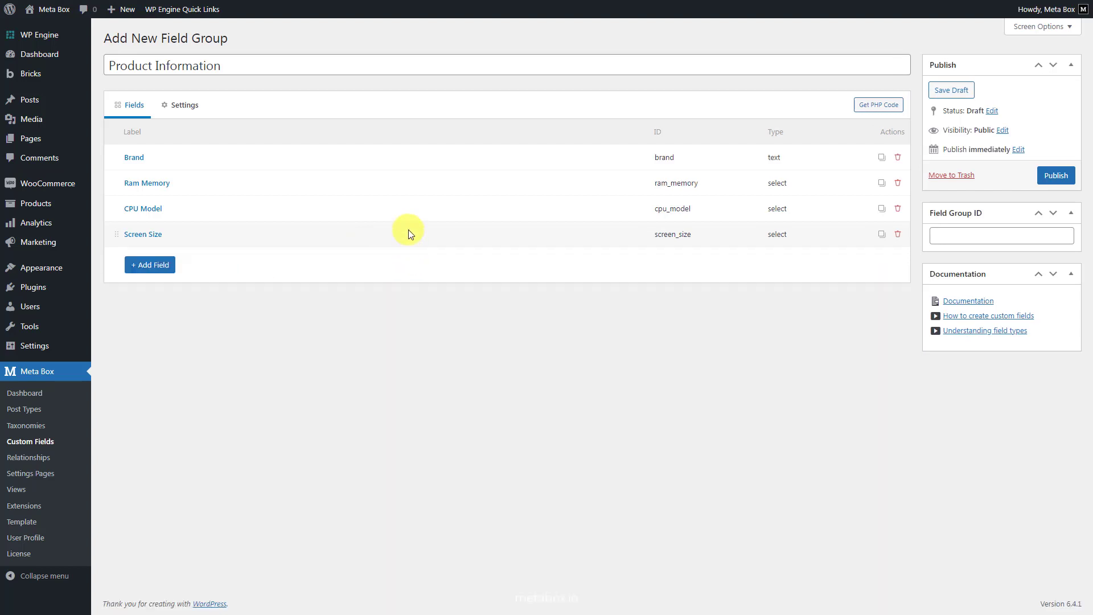
- Add a Checkbox List field labelled "Screen Technology" with choices including 250nits, 45% NTSC color gamut, Anti-glare display and LED Backlit
click(172, 264)
text(check)
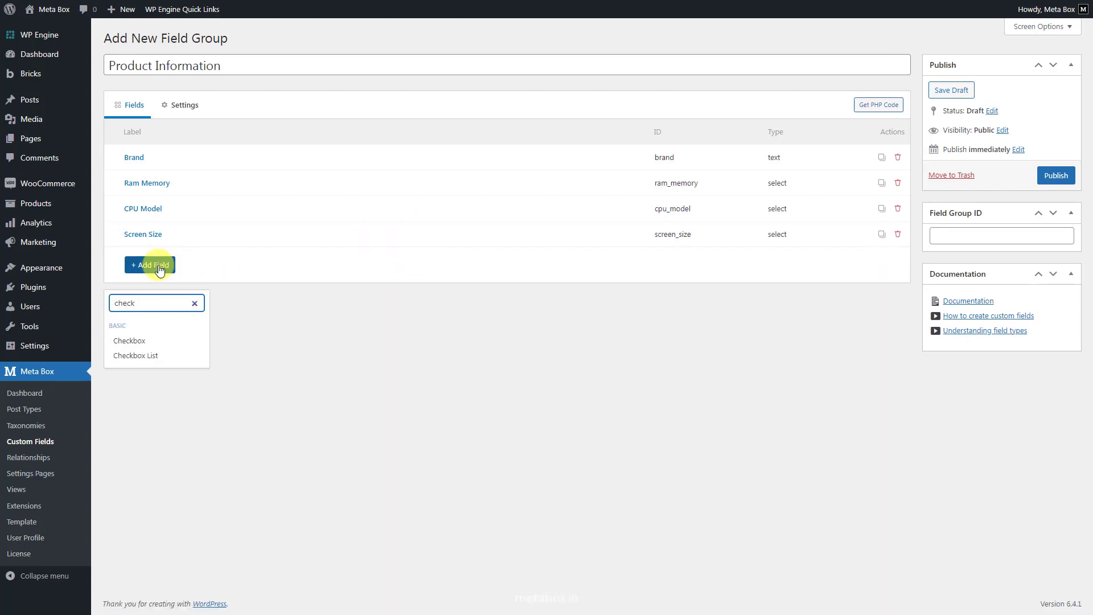
click(165, 356)
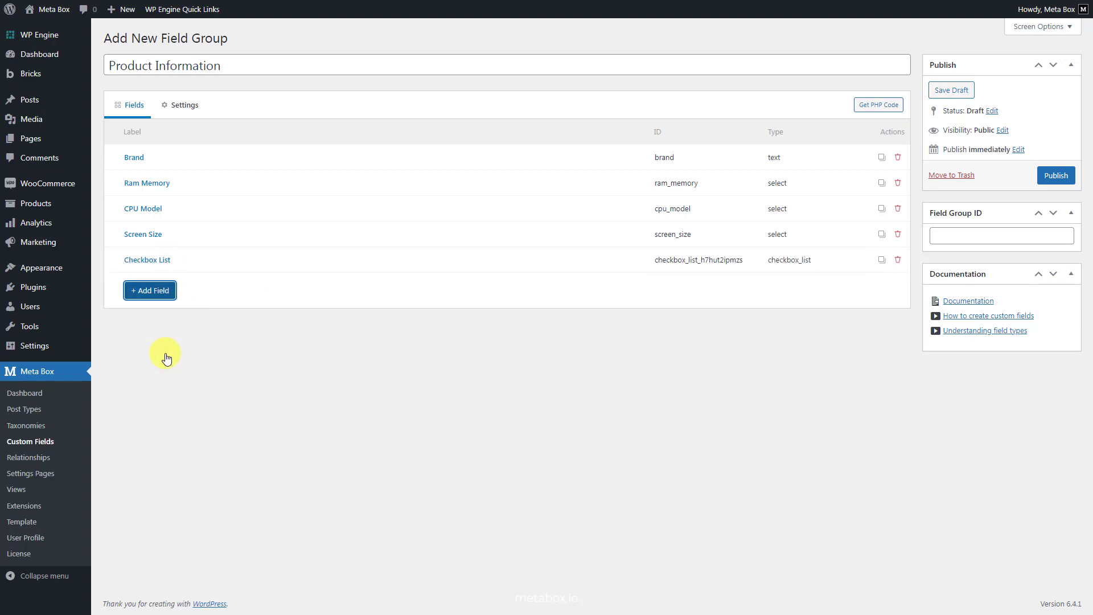
click(374, 260)
triple_click(409, 312)
text(S)
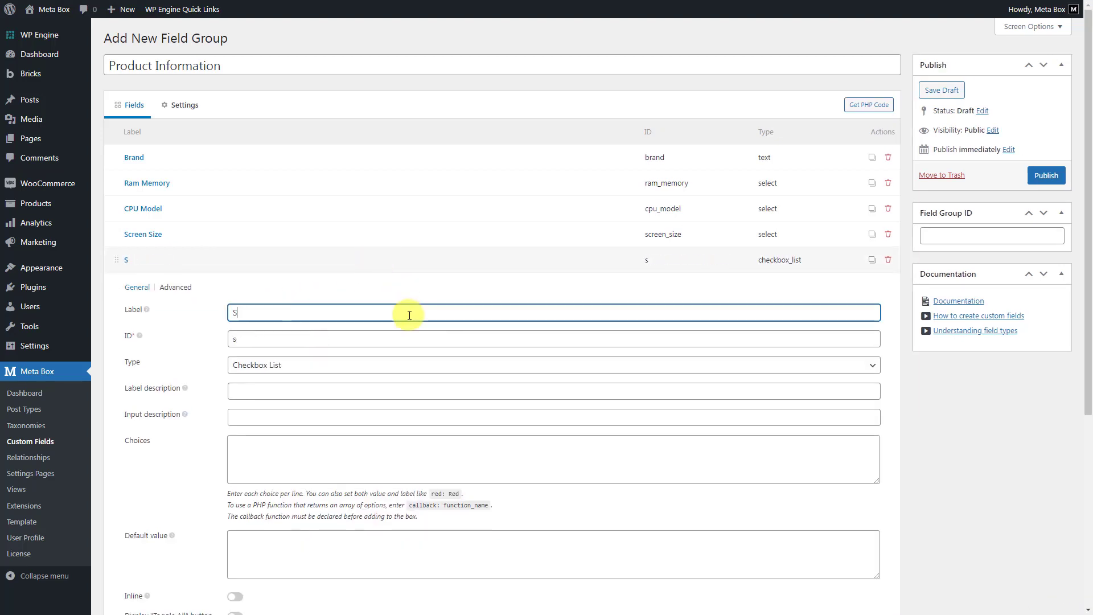
text(creen Technology)
click(380, 442)
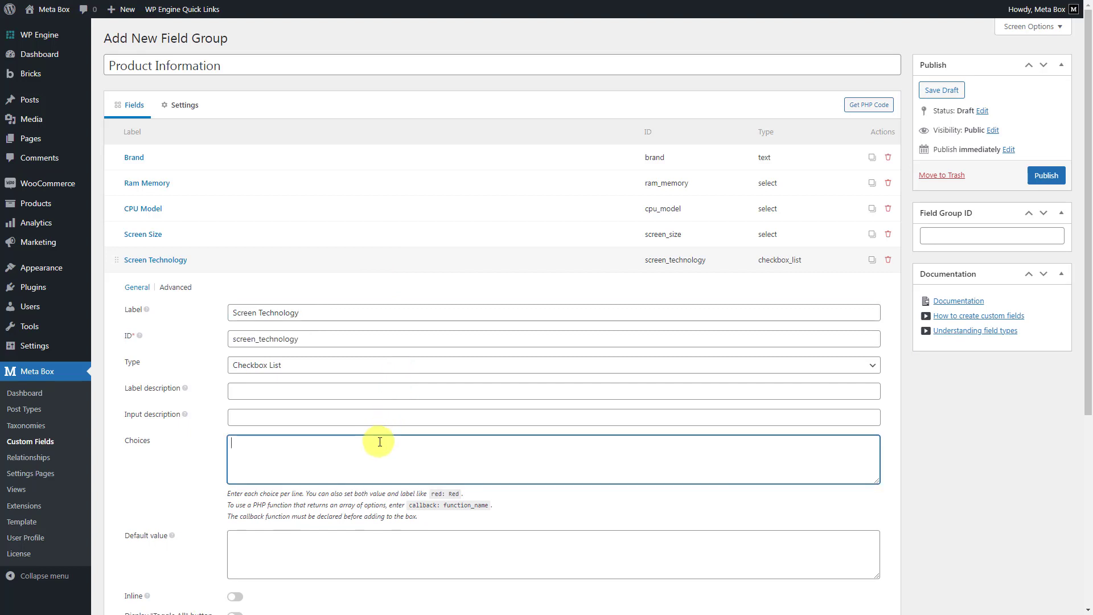
key(ctrl+v)
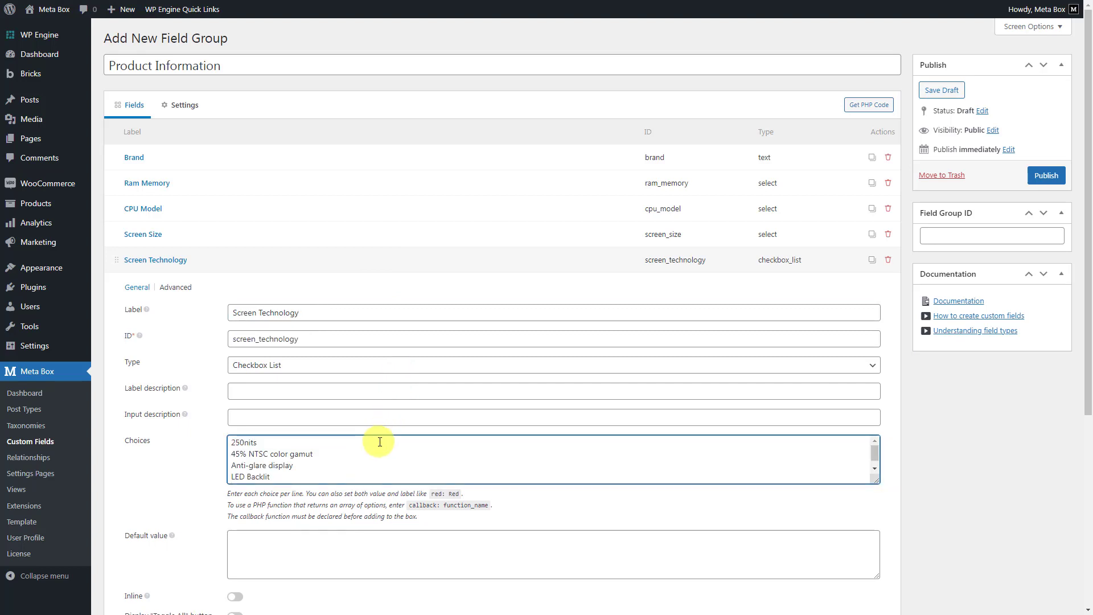
click(387, 259)
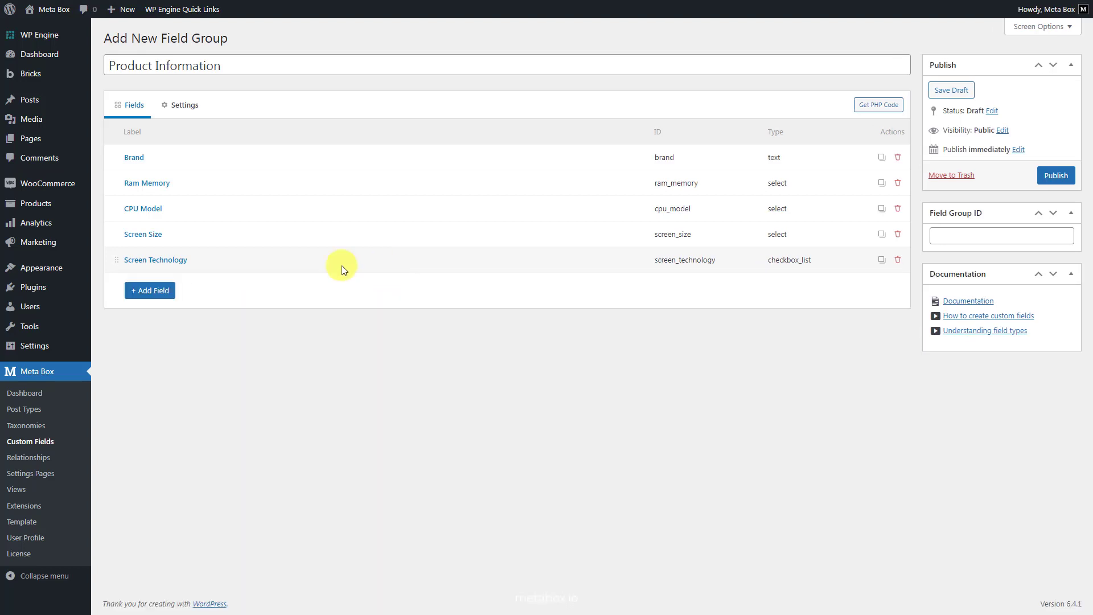
- Add a Radio field labelled "Operating System" with the choices Linux, Windows 11, Ubuntu and MacOS
click(152, 290)
text(radio)
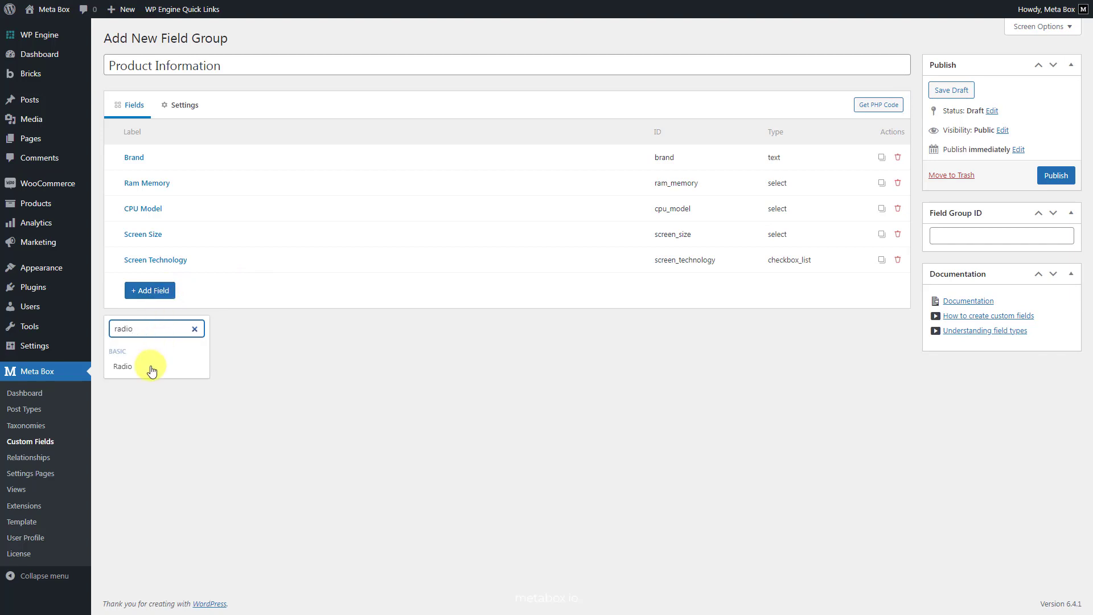
click(152, 367)
click(411, 285)
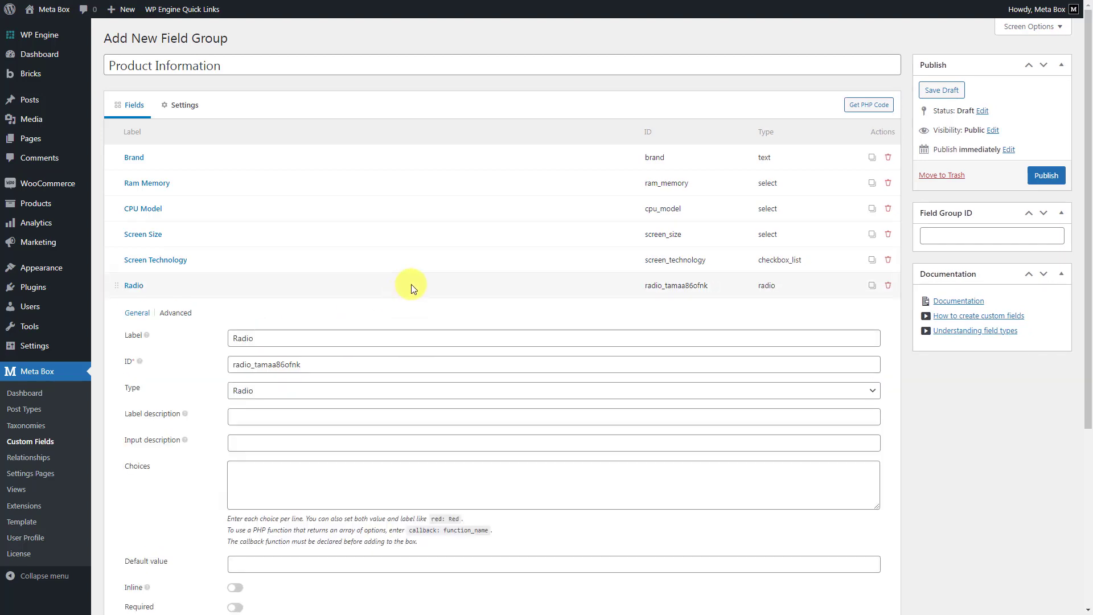
double_click(429, 342)
text(Operating System)
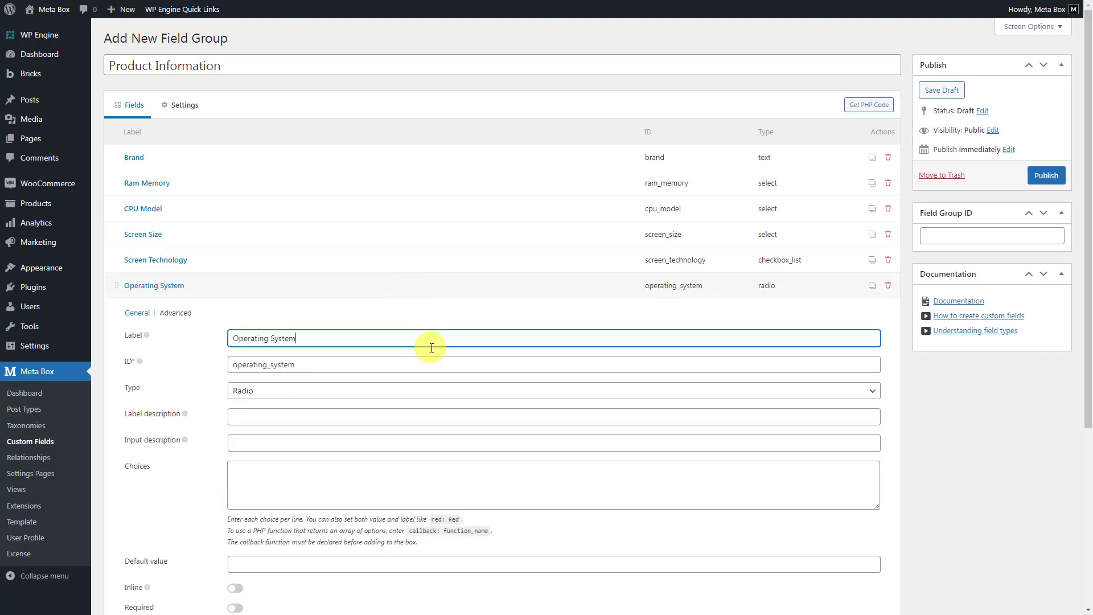
click(407, 470)
text(Linux Windows 11 Ubuntu MacOS)
click(407, 284)
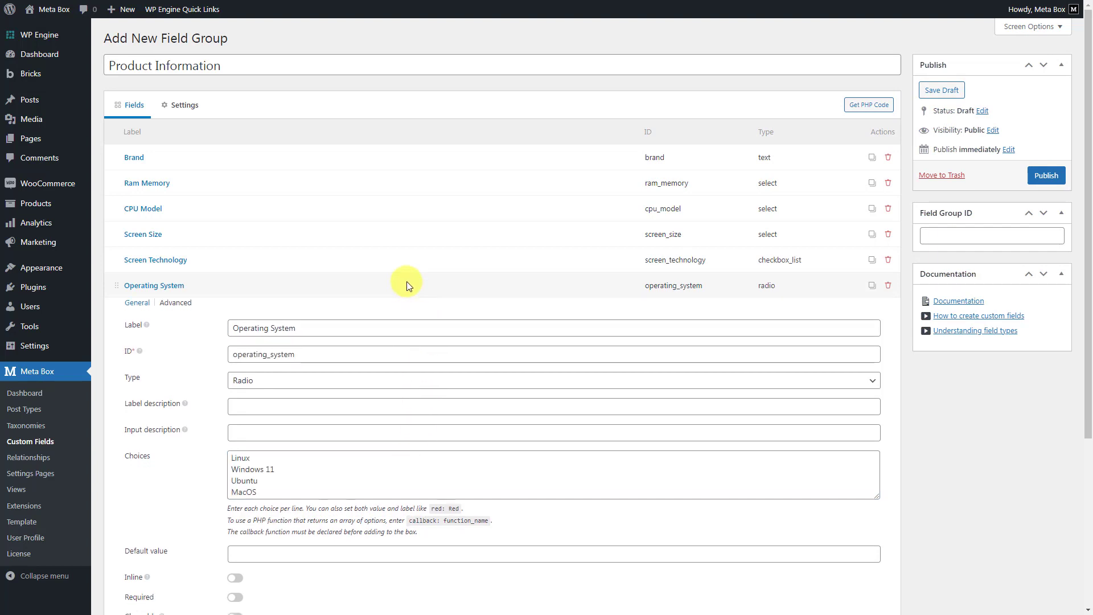
- Add a jQuery UI Slider field labelled "Wattage" to the Product Information field group
click(164, 318)
text(slide)
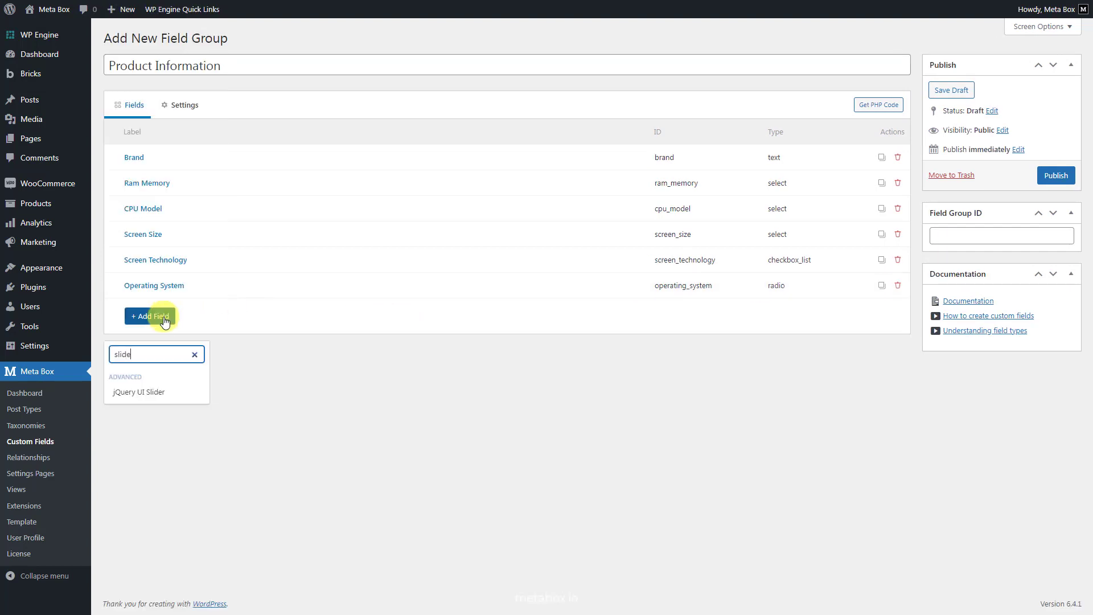
click(166, 393)
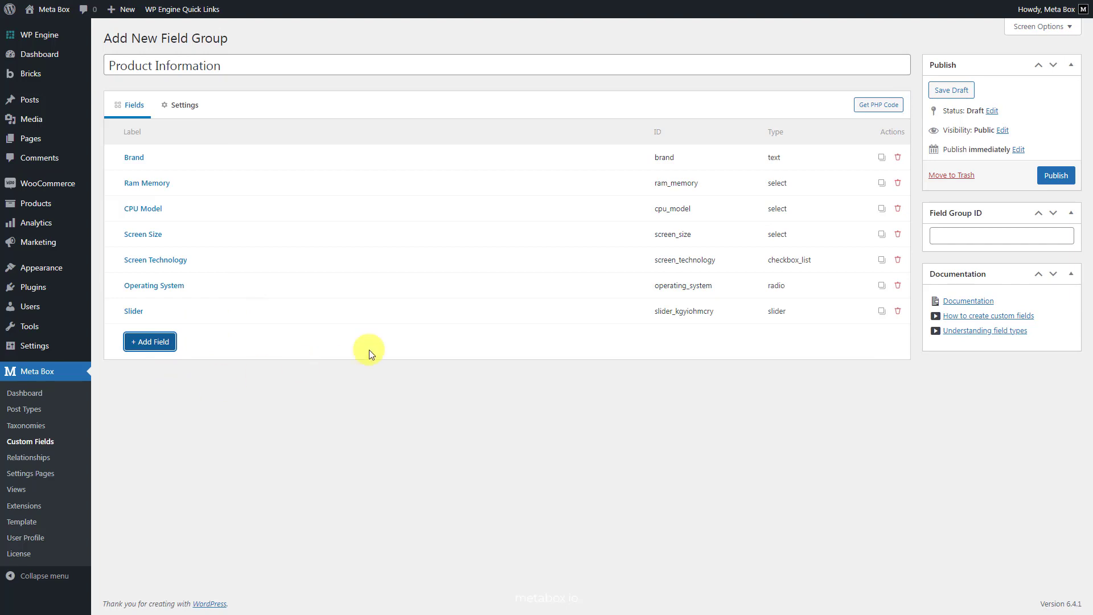
click(415, 311)
double_click(420, 362)
text(Wattage)
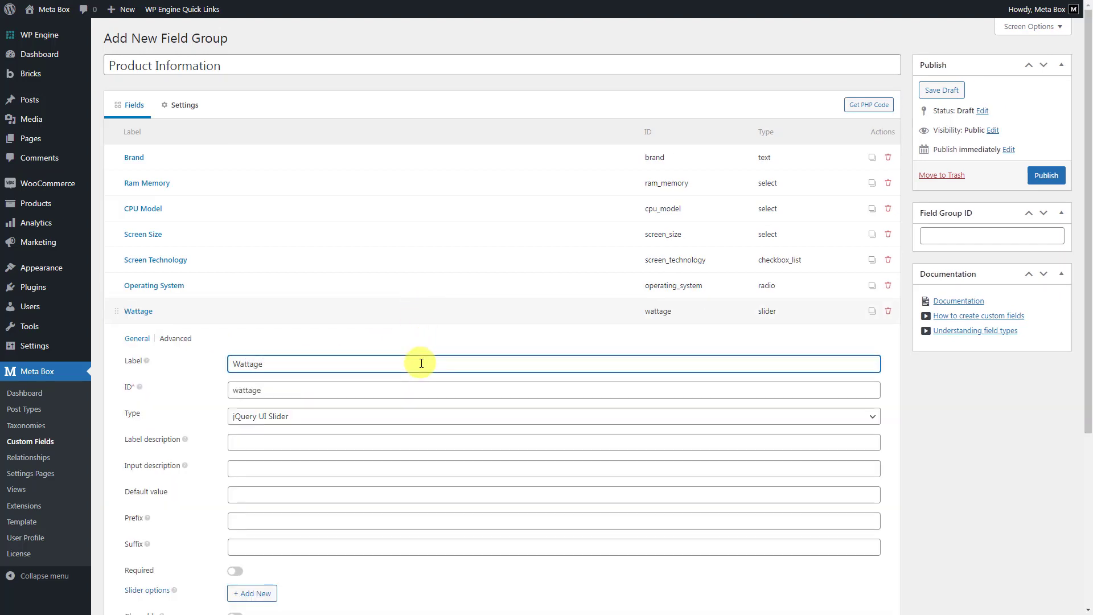
click(418, 311)
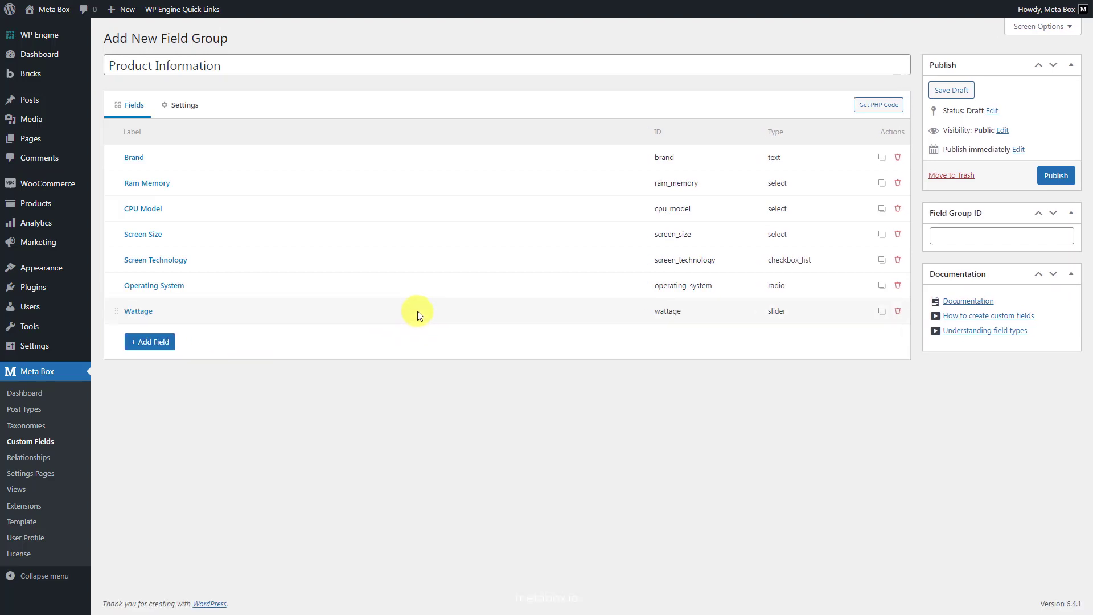
- Add a Number field labelled "Battery Capacity" to the Product Information field group
click(164, 341)
text(number)
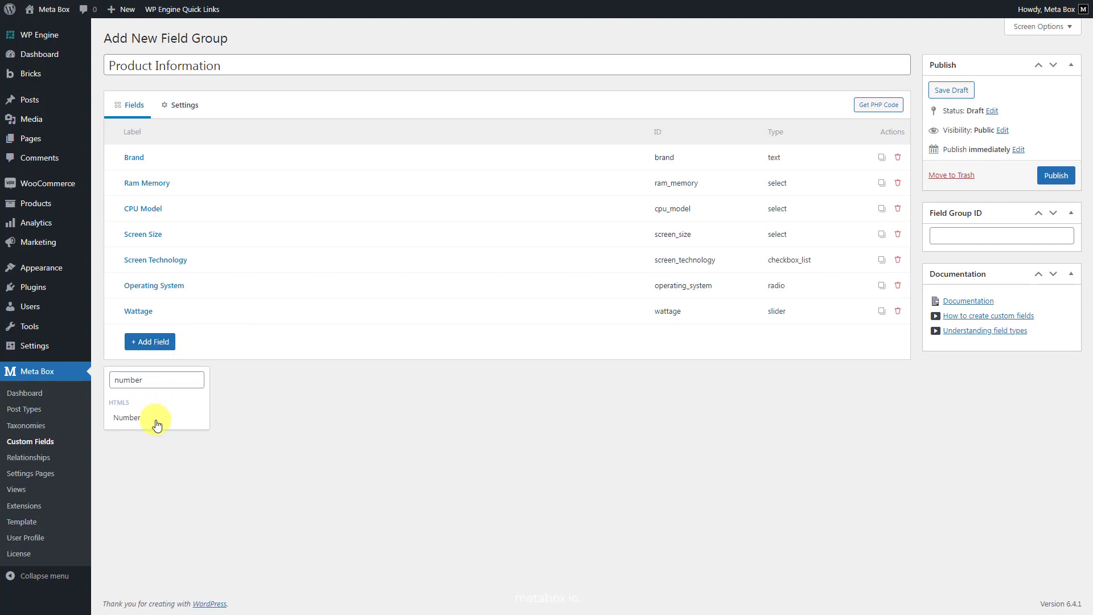
click(151, 420)
click(367, 333)
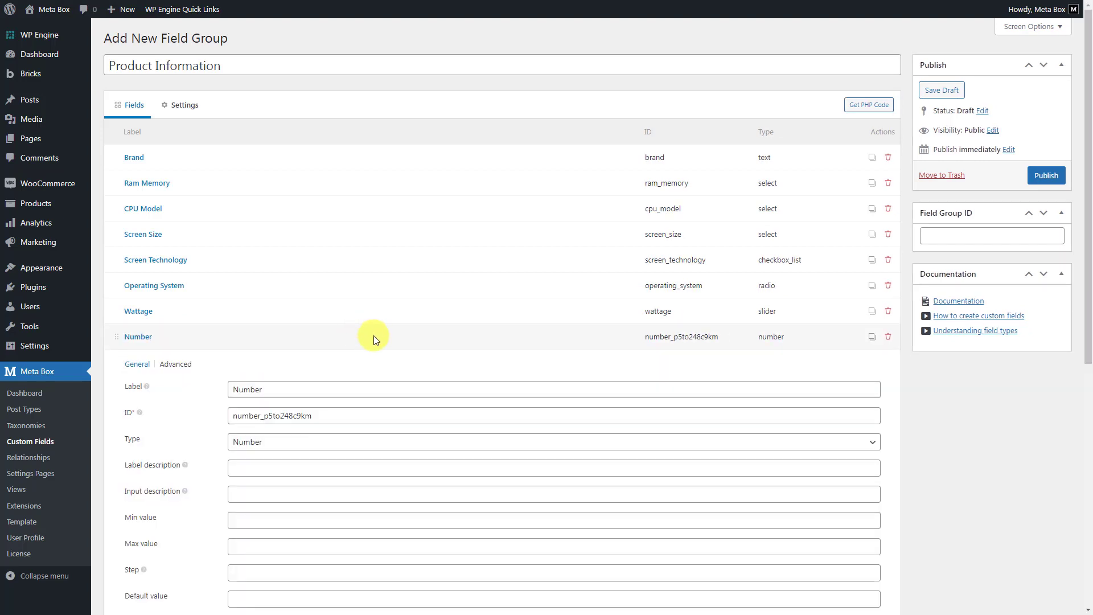
double_click(405, 392)
text(Battery Capacity)
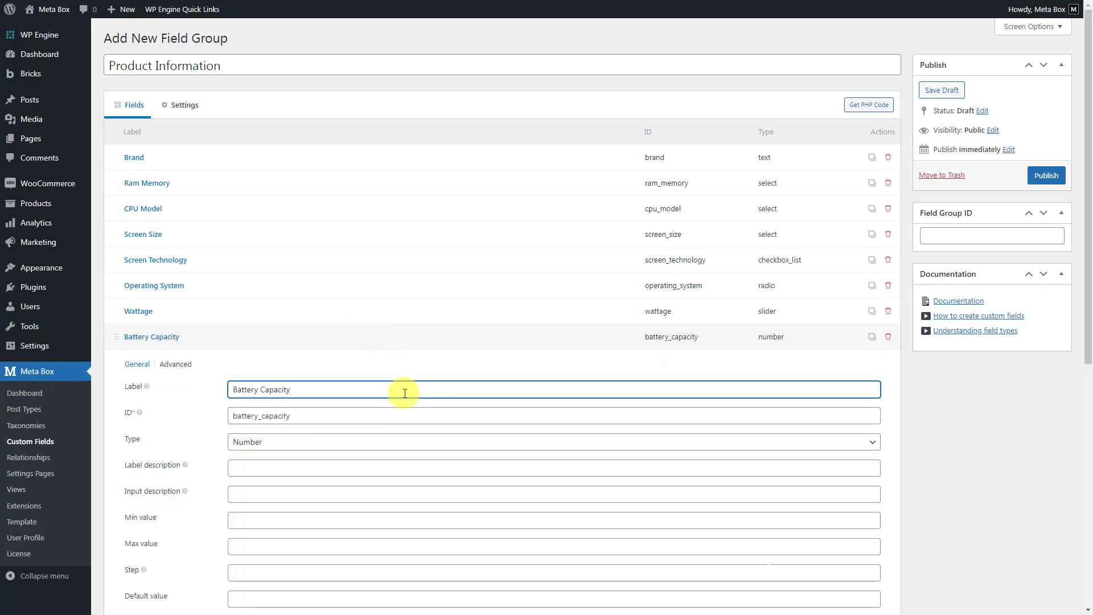
click(407, 337)
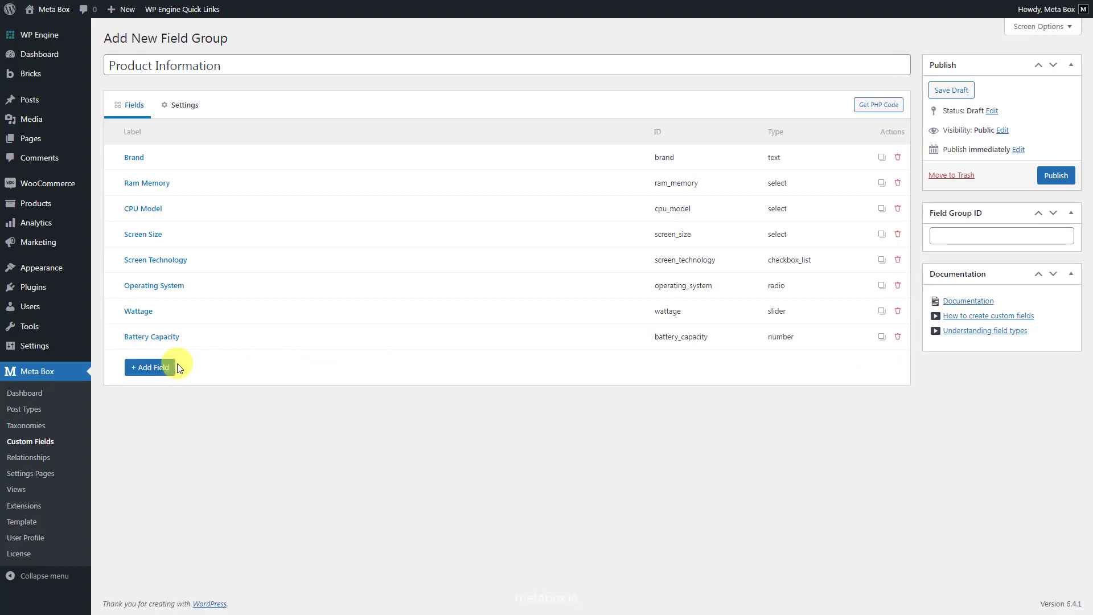
- Add a Group field labelled "USB Connect" to the Product Information field group
click(150, 369)
text(group)
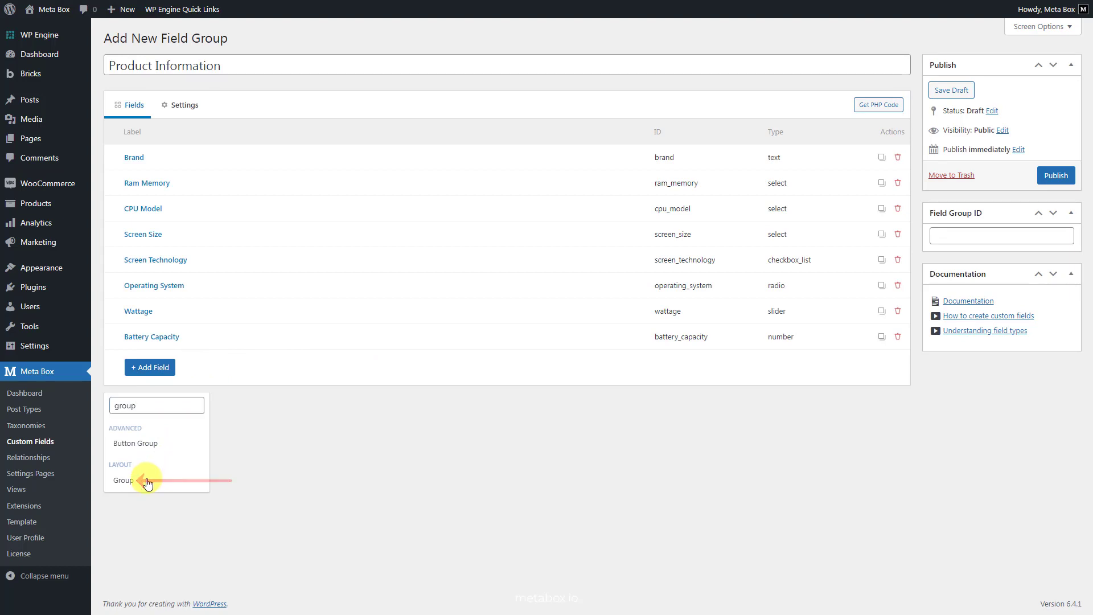
click(141, 481)
click(340, 363)
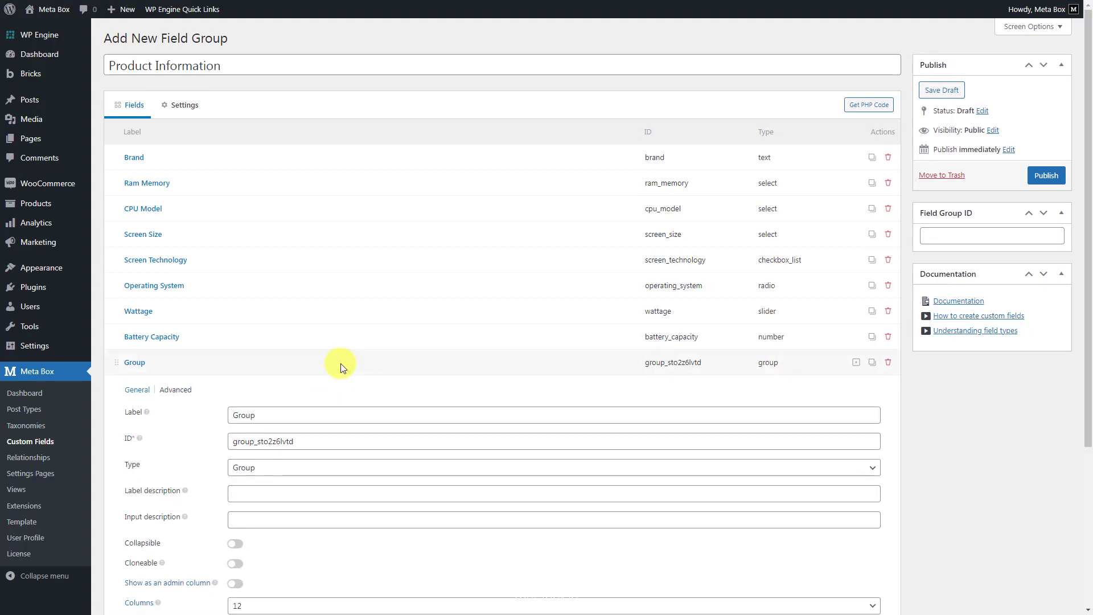
triple_click(389, 413)
text(USB Connect)
- Add a Text subfield labelled "Type" inside the USB Connect group and make it cloneable
scroll(389, 414, down, 4)
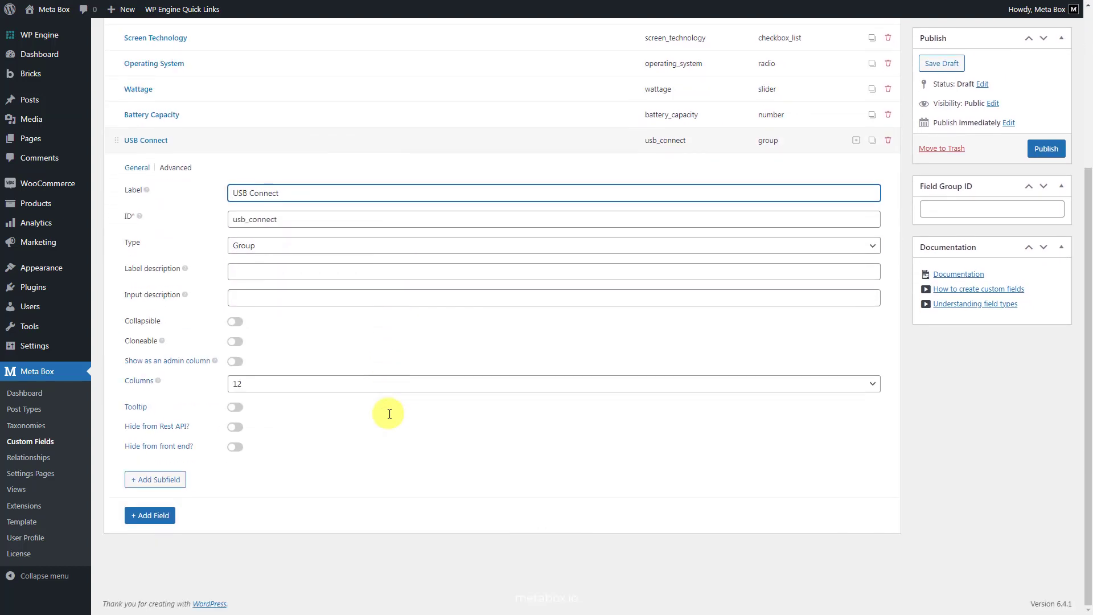
click(171, 480)
text(text)
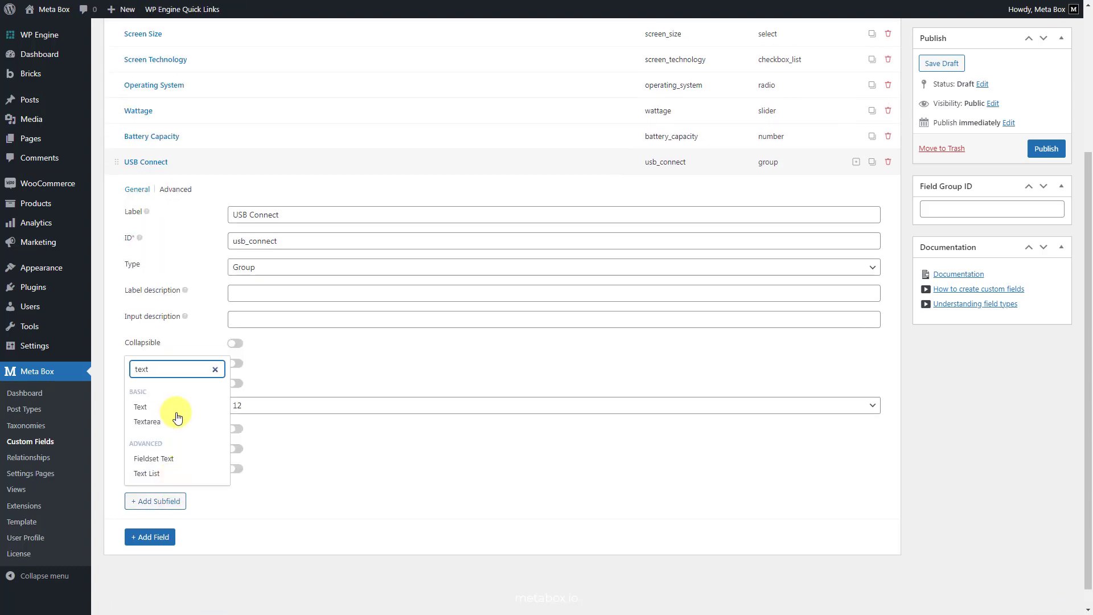
click(175, 406)
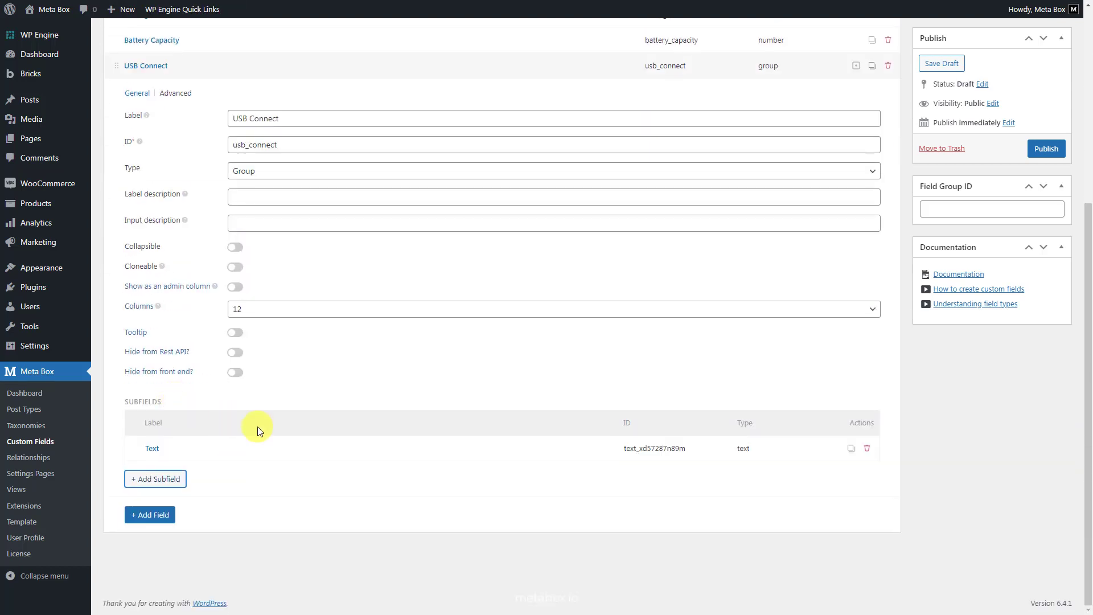
click(298, 449)
click(372, 500)
key(ctrl+a)
text(Ty)
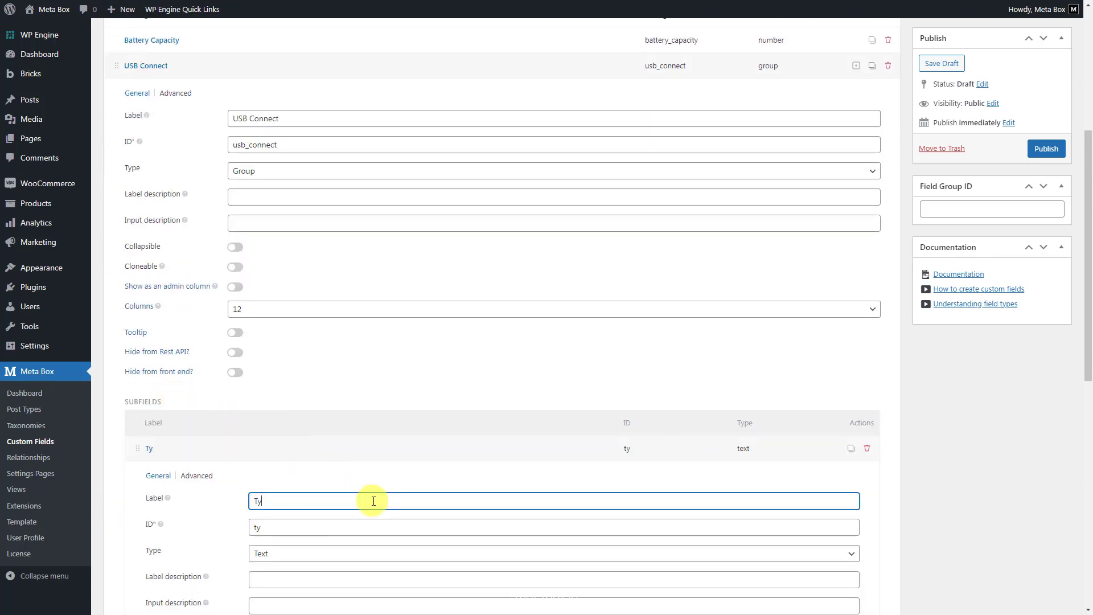
scroll(374, 500, down, 5)
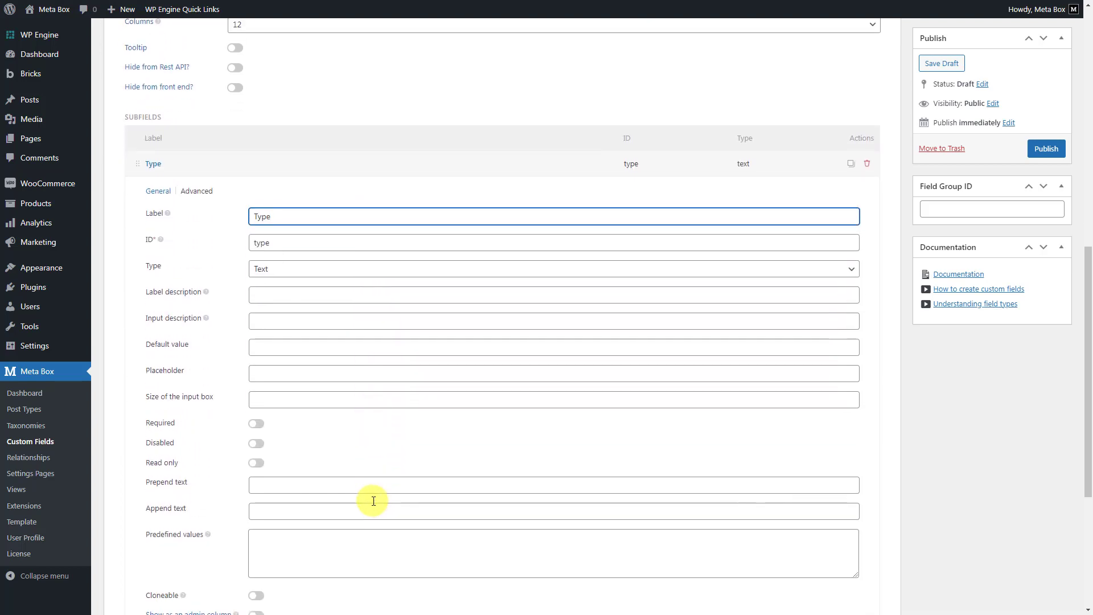
click(257, 596)
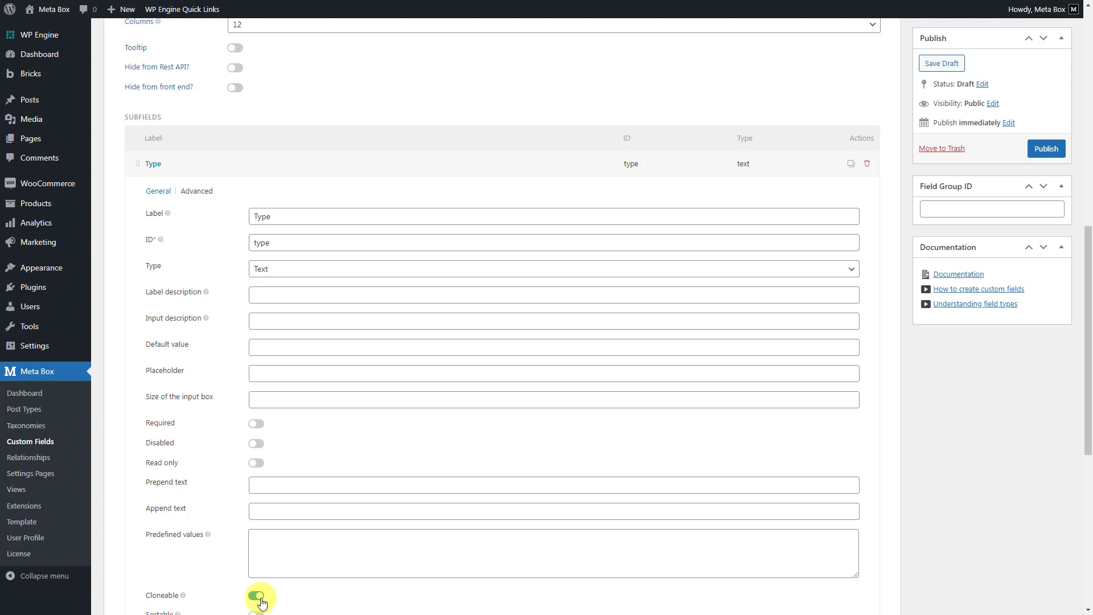
click(356, 164)
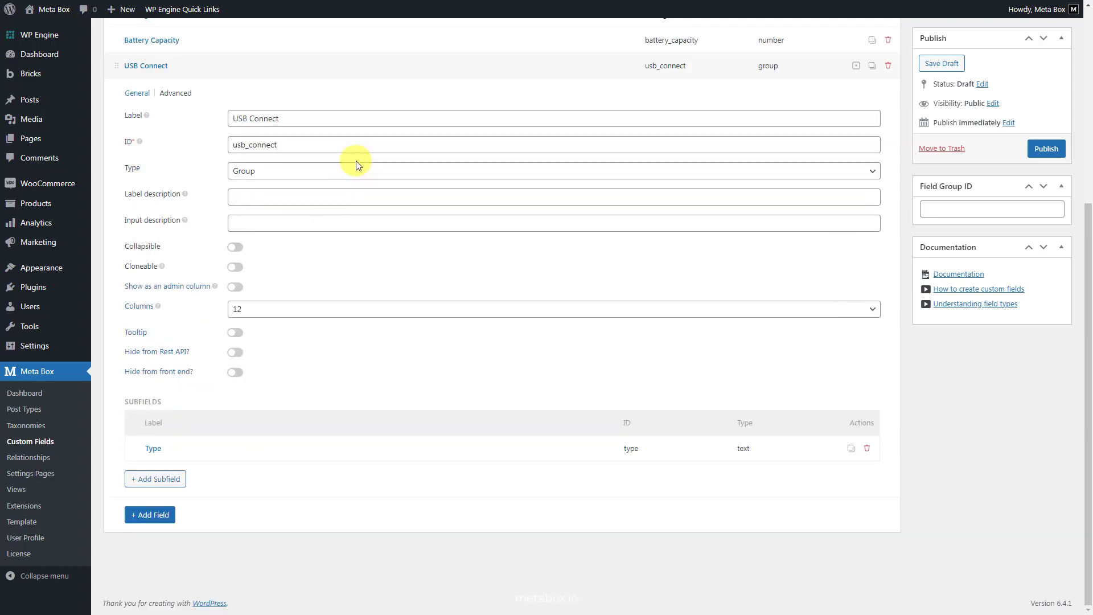
scroll(340, 291, up, 3)
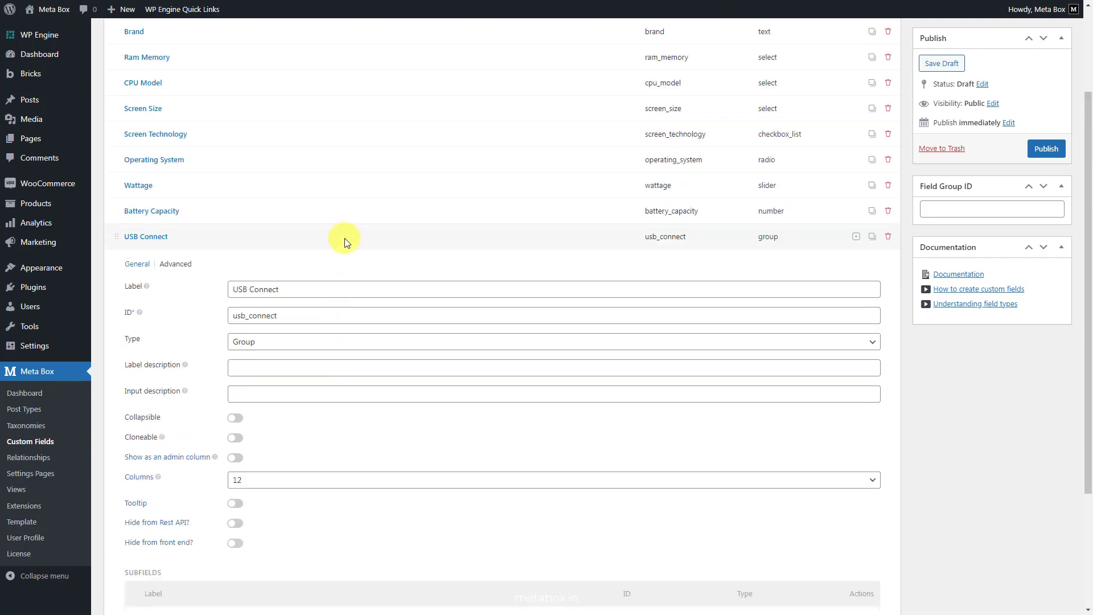
click(343, 238)
- Add a Date Picker field labelled "Release Date" to the Product Information field group
click(163, 419)
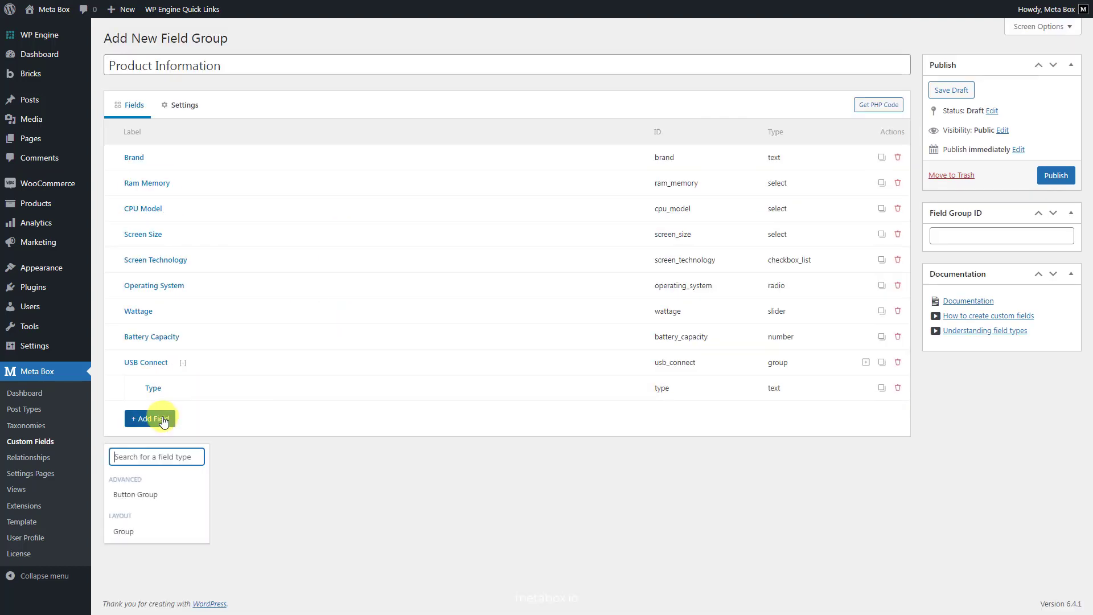
text(date)
click(157, 496)
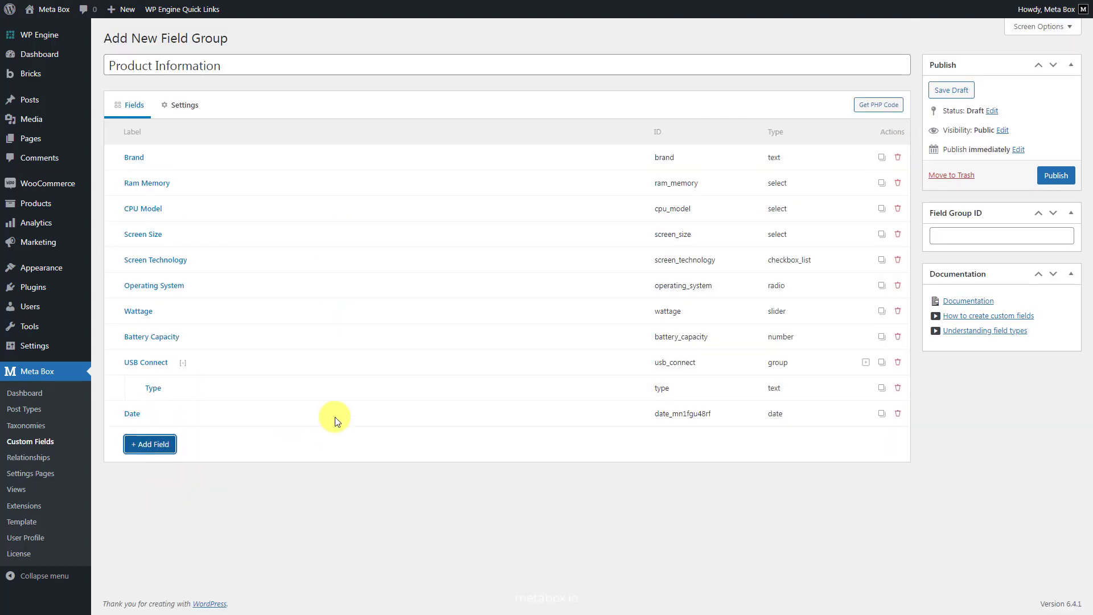
click(337, 414)
double_click(399, 466)
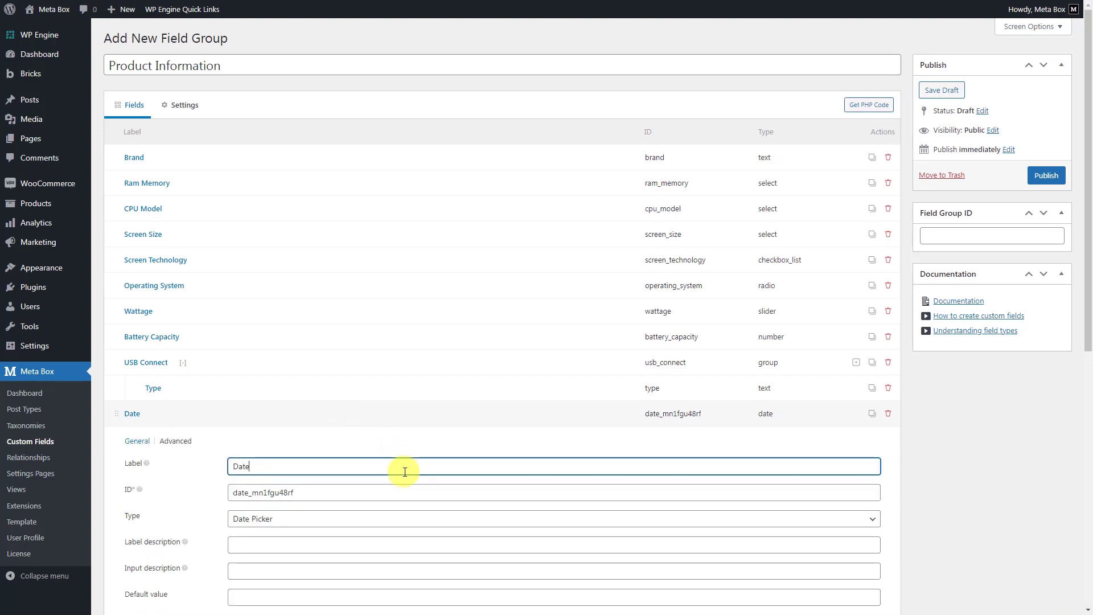
text(Release Date)
click(384, 414)
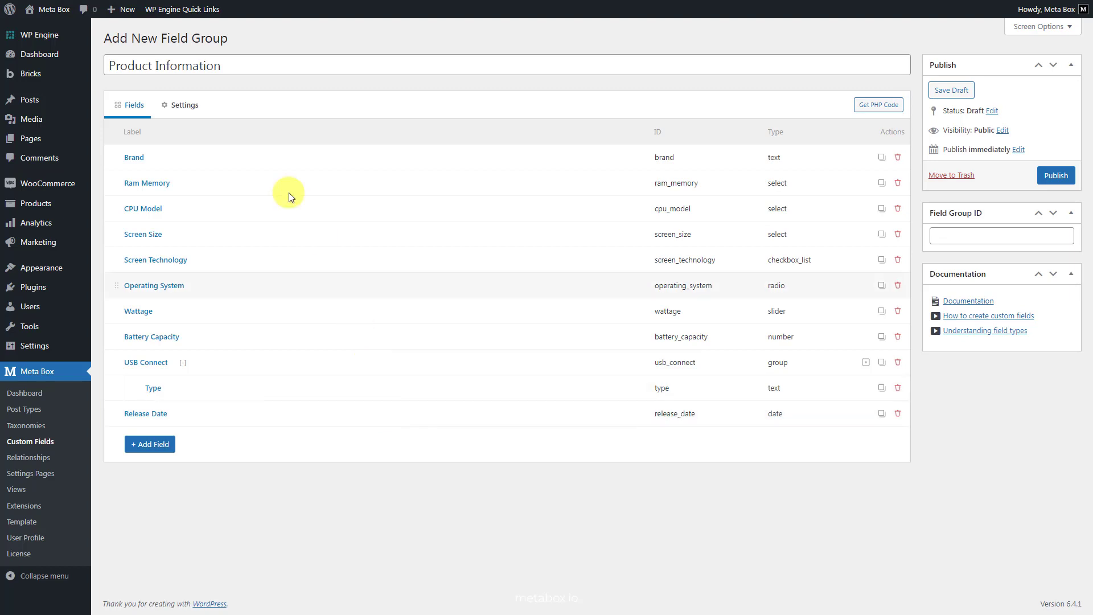
- Set the field group's location to the Product (product) post type in place of Post
click(175, 105)
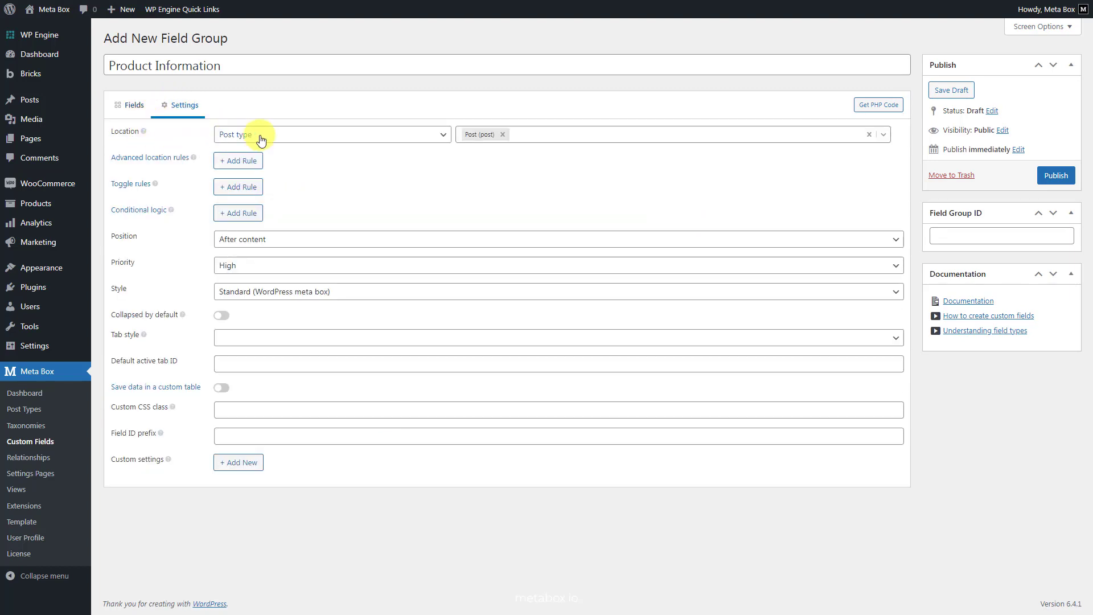
click(504, 135)
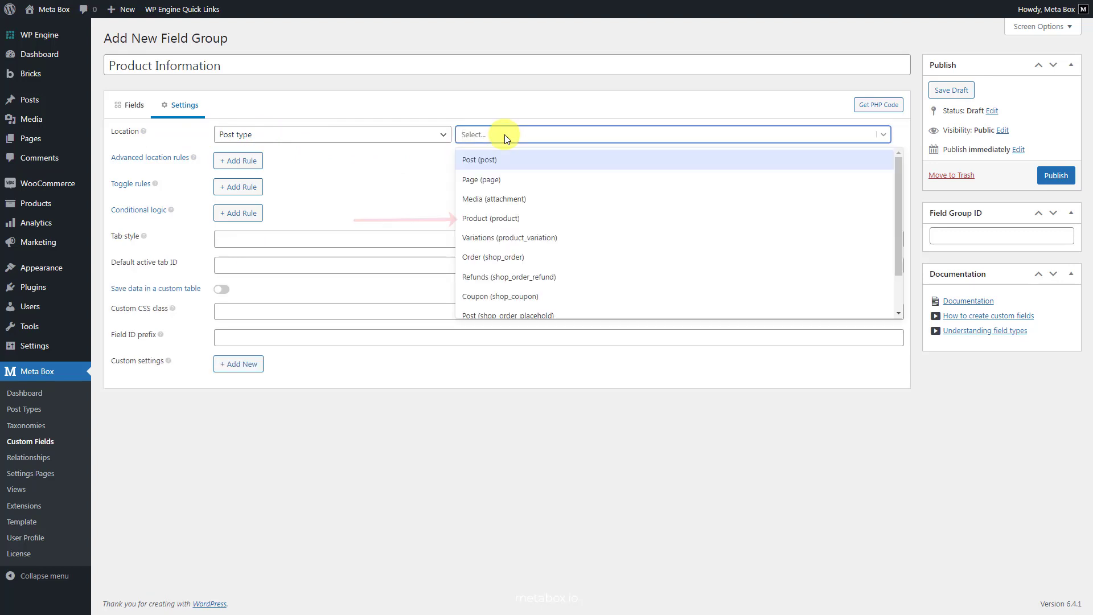
click(525, 218)
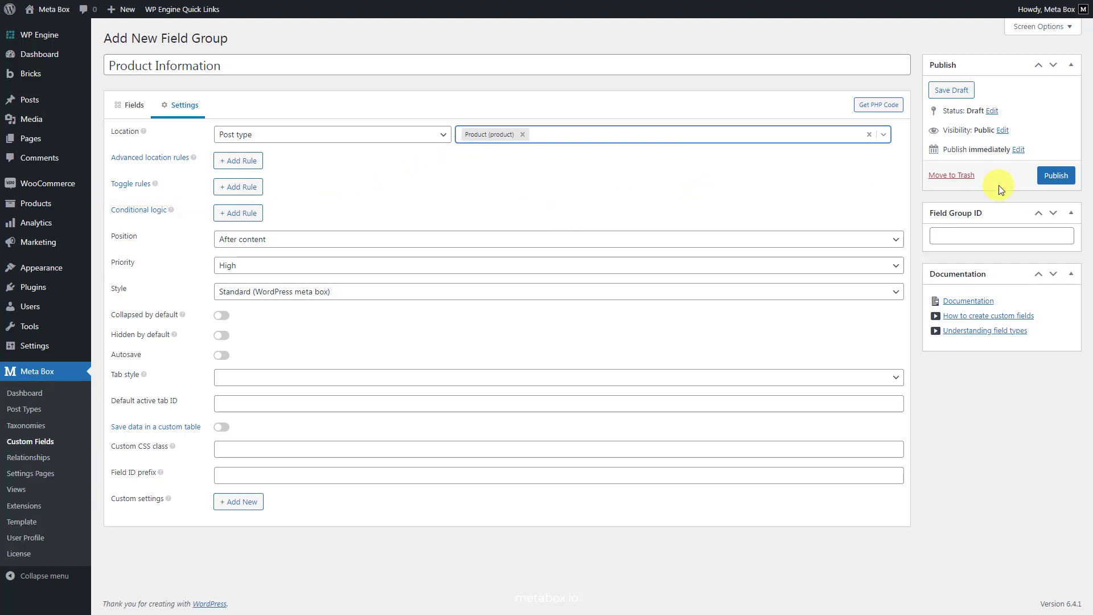
- Publish the Product Information field group and start adding a new WooCommerce product
click(1056, 175)
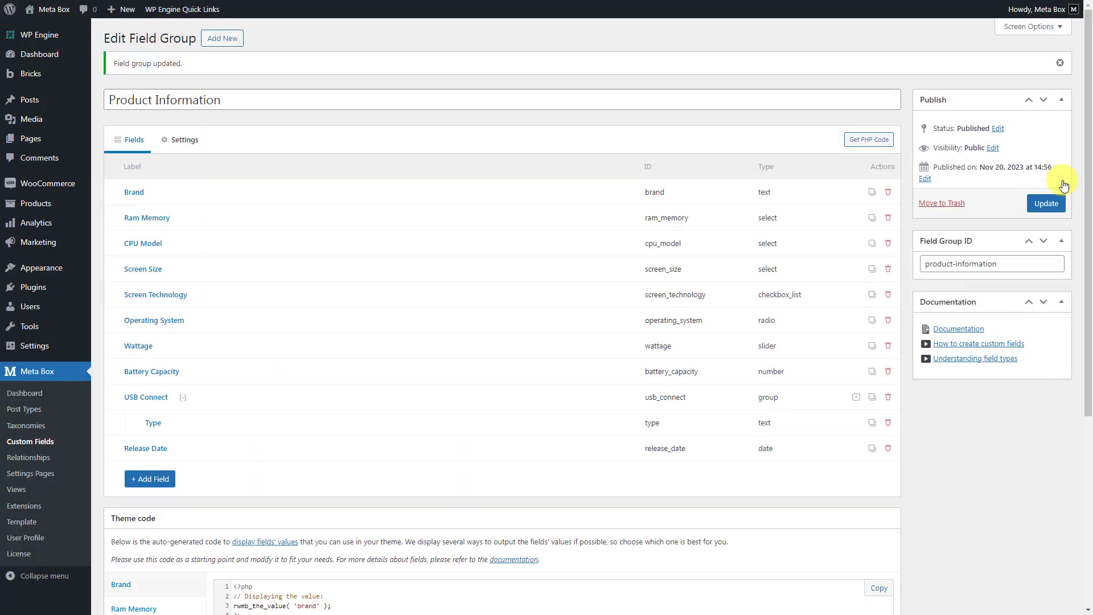
mouse_move(63, 205)
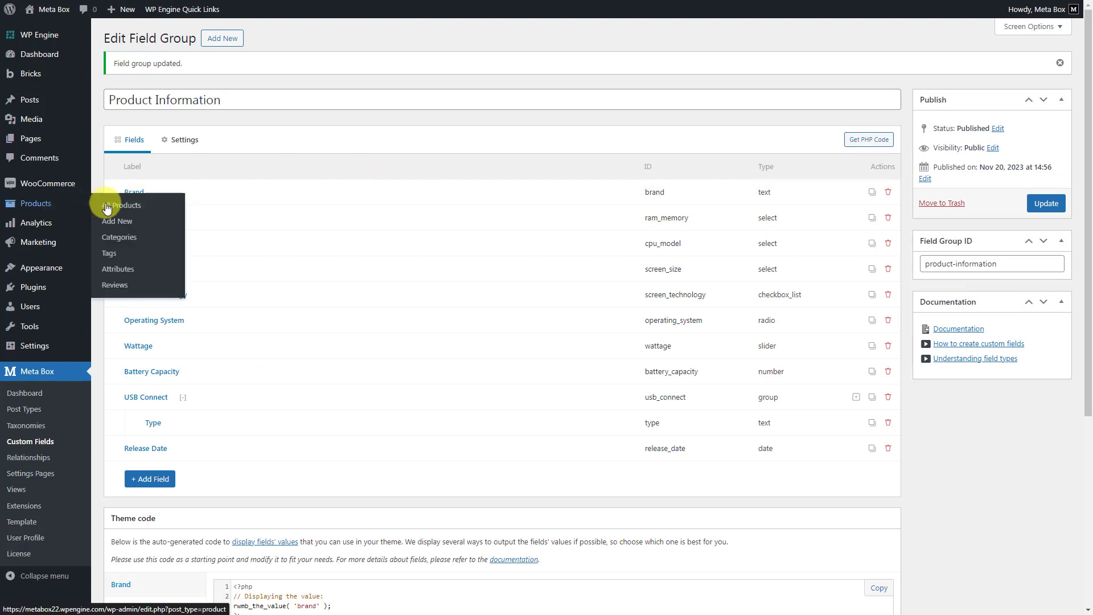
click(111, 226)
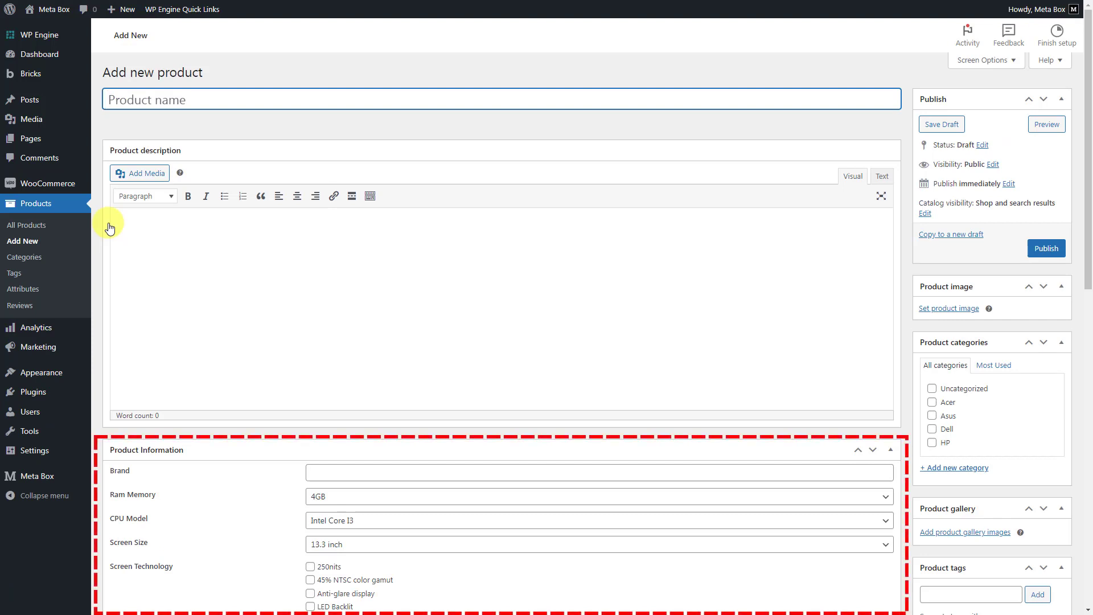
- Name the product "LAPTOP ASUS L510MA-AS02 VIVO BOOK GO" and paste the laptop's long text as its product description
text(LAPTOP ASUS L510MA-AS02 VIVO BOOK GO)
click(562, 220)
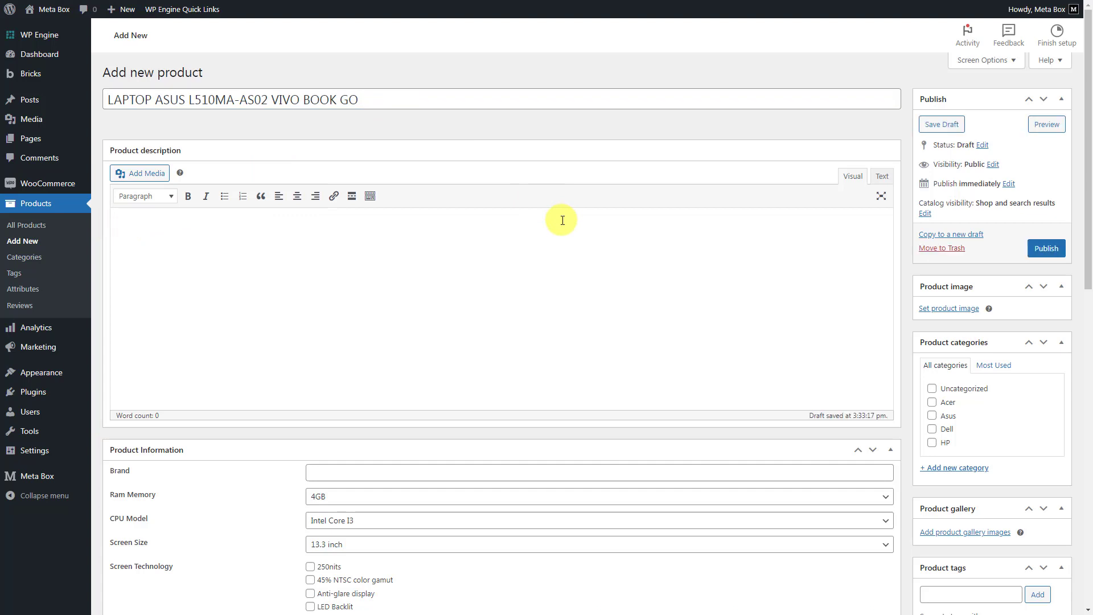
text(This light and ultra thin 15 inch laptop is powered by the latest Intel® processor and provides long-lasting battery life, and it has a cleverly designed 180° lay-flat hinge that makes it easy to share content or collaborate with friends. This ASUS laptop also lets you leave the heavy power adapter at home...its day-long battery life gives you the flexibility to work or play anywhere. Plus, with a fanless design that keeps noise levels down, you won’t be distracted when working on a spreadsheet or watching a movie on your ASUS Vivobook Go. It’s the best Windows laptop for people on the go. *The actual transfer speed of USB 3.0, 3.1, 3.2 (Gen 1 and 2), and/or Type-C will vary depending on many factors including the processing speed of the host device, file attributes and other factors related to system configuration and your operating environment.)
- In Product Information, set Brand to ASUS, Ram Memory to 8GB, CPU Model to Intel Core I7 and Screen Size to 15.6 inch
click(534, 474)
click(513, 497)
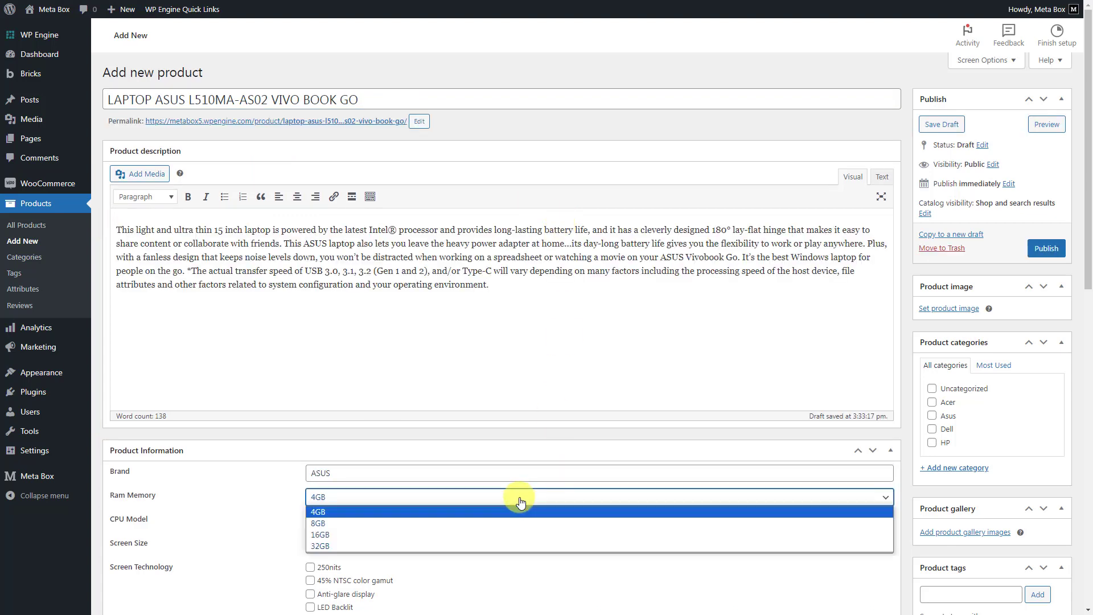
click(503, 520)
click(503, 521)
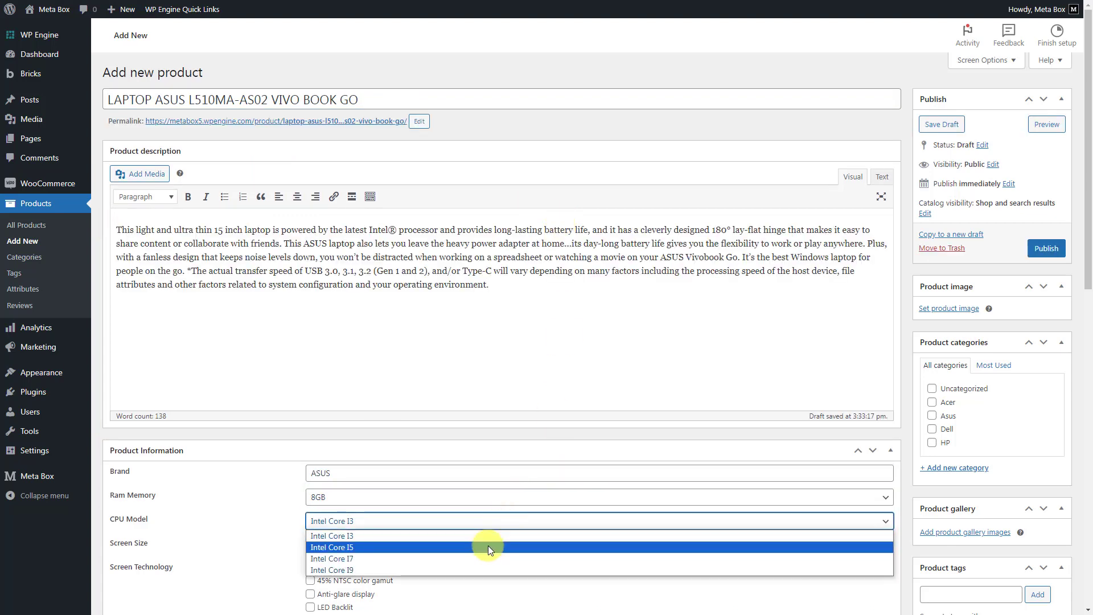
click(484, 559)
click(484, 547)
click(484, 519)
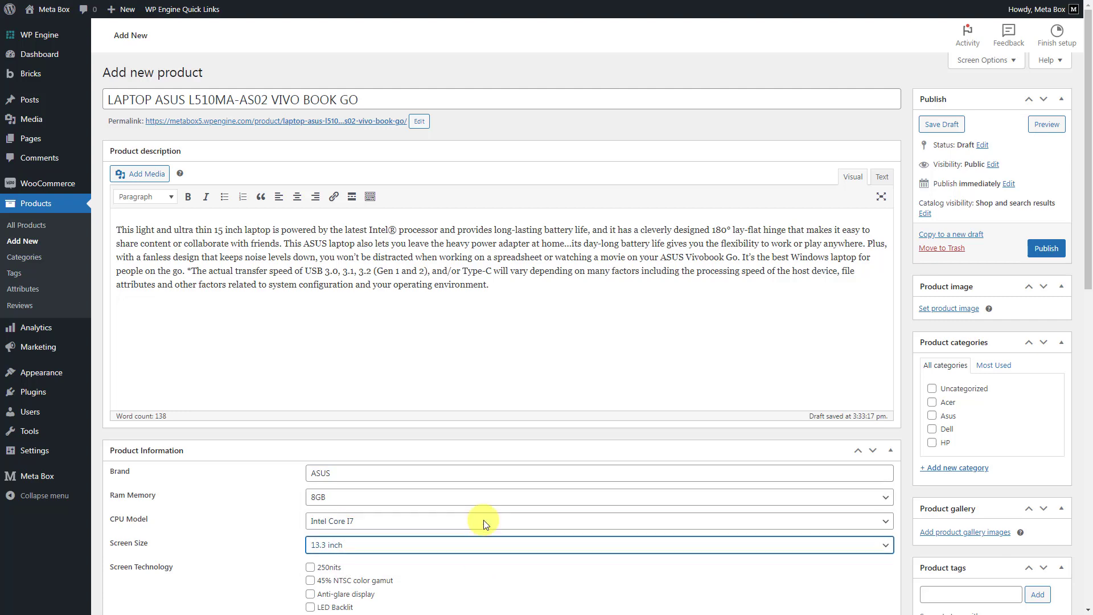
- Choose 250nits, 45% NTSC color gamut and Anti-glare display as screen technologies, and Windows 11 as the operating system
scroll(484, 518, down, 3)
click(311, 396)
click(310, 409)
click(310, 422)
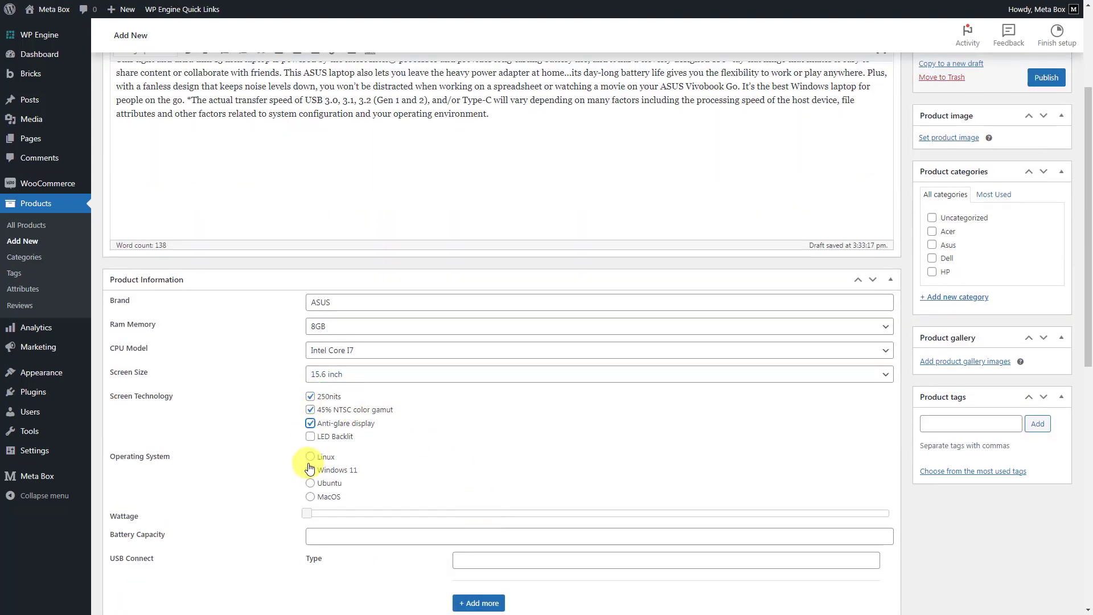
click(311, 469)
- Set the product's Wattage to 30 and its Battery Capacity to 3
drag(307, 514, 479, 521)
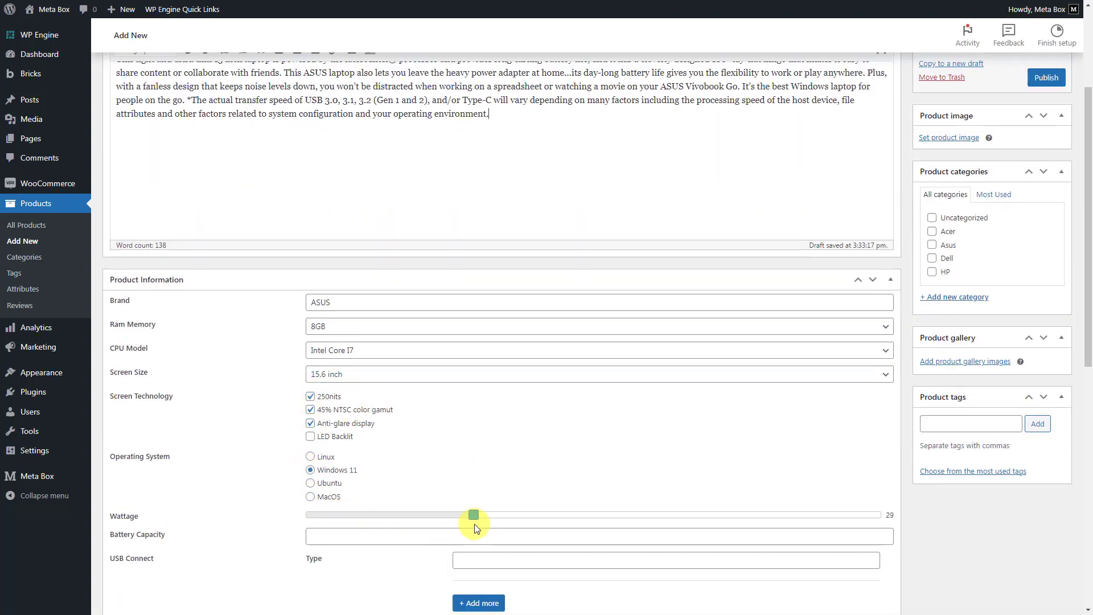
click(487, 535)
text(3)
- Add USB Connect types USB 2.0 Type-A, USB 3.2 Gen 1 Type-A and USB 3.2 Gen 1 Type-C, and set Release Date to 2023-11-15
scroll(492, 569, down, 3)
click(611, 389)
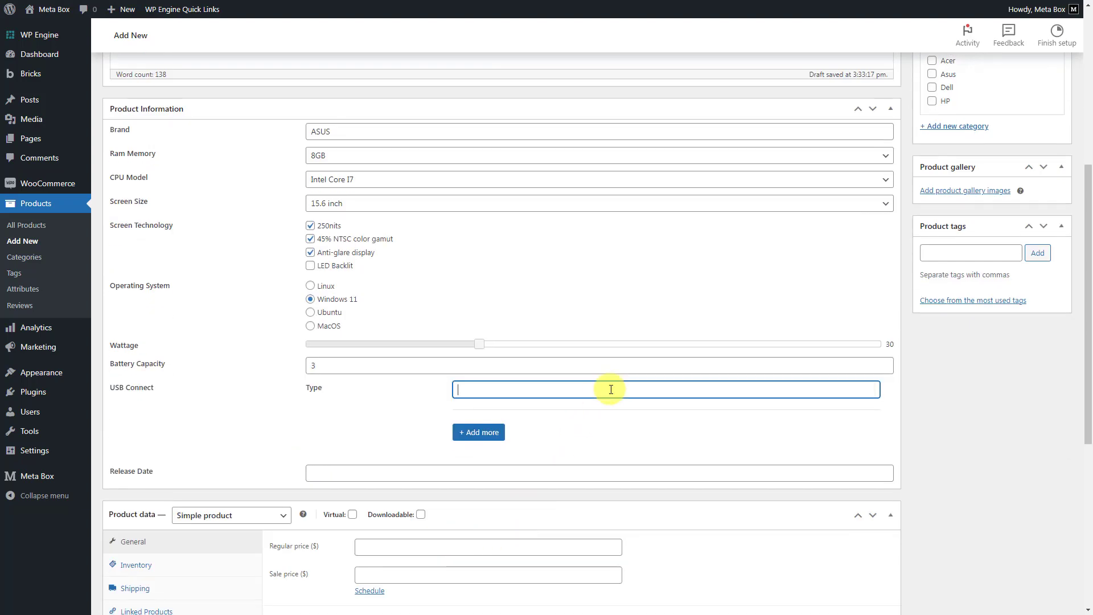
text(USB 2.0 Type-A)
click(481, 434)
click(594, 431)
text(USB 3.2 Gen 1 Type-A)
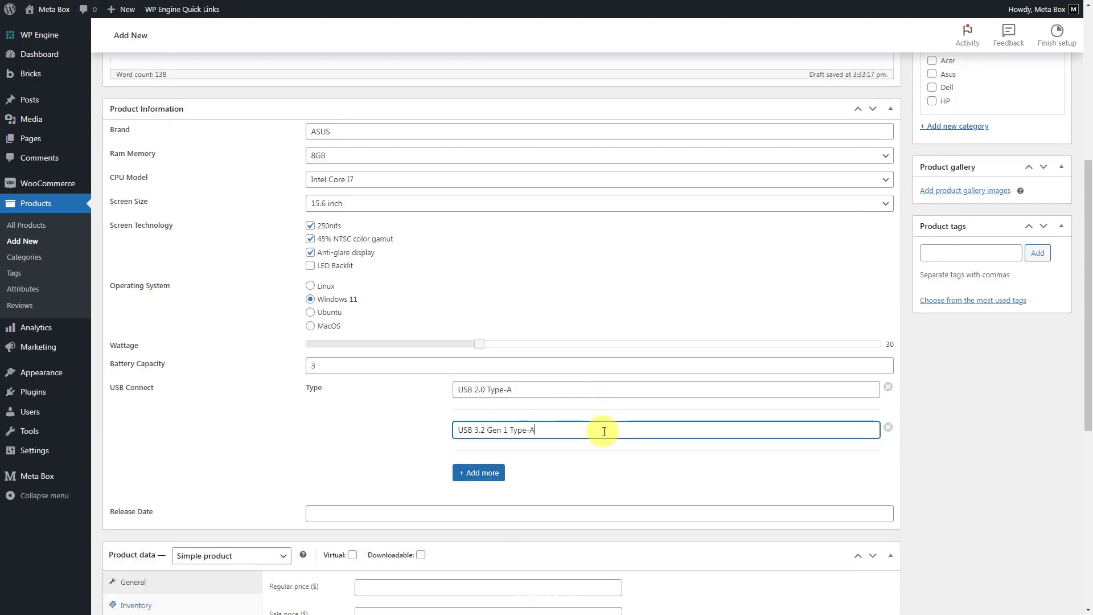
click(489, 480)
click(597, 469)
text(USB 3.2 Gen 1 Type-C)
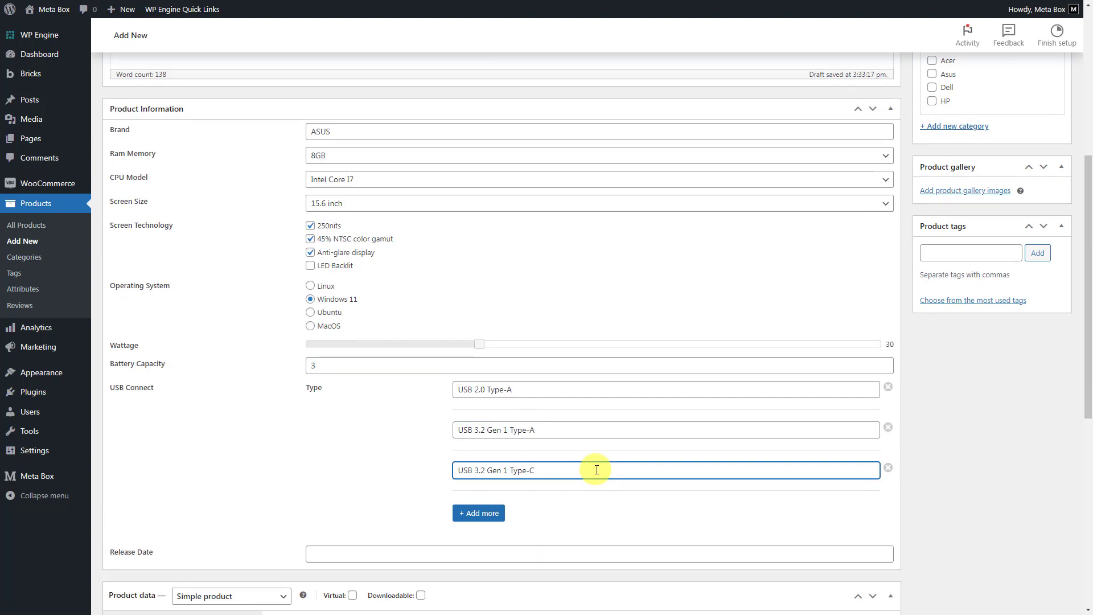
click(424, 553)
click(351, 475)
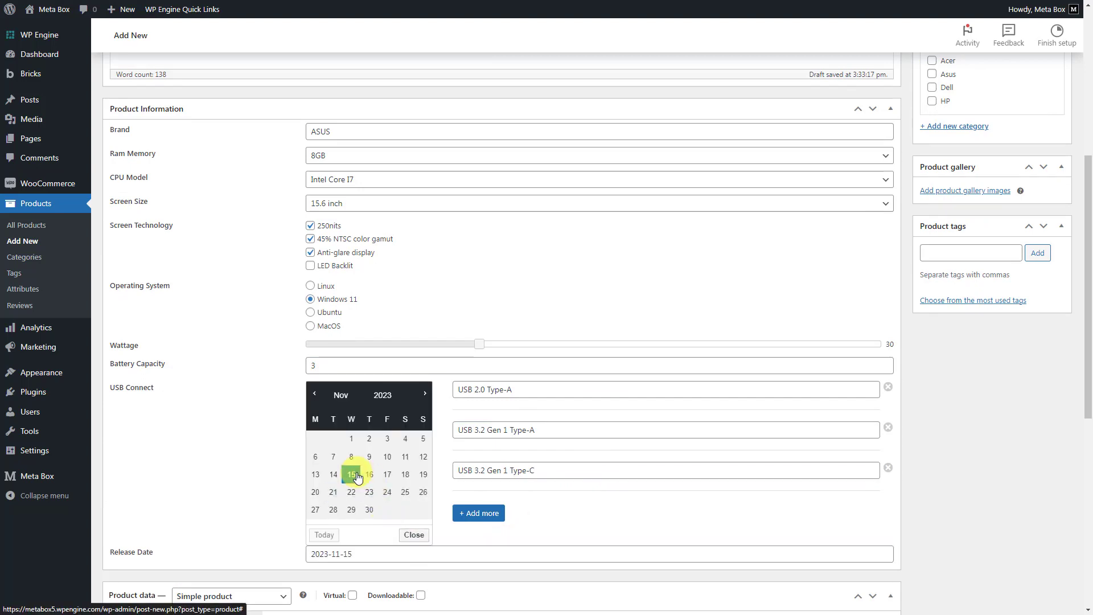
- Set the product's regular price to 85 and its sale price to 75 dollars
scroll(354, 470, down, 4)
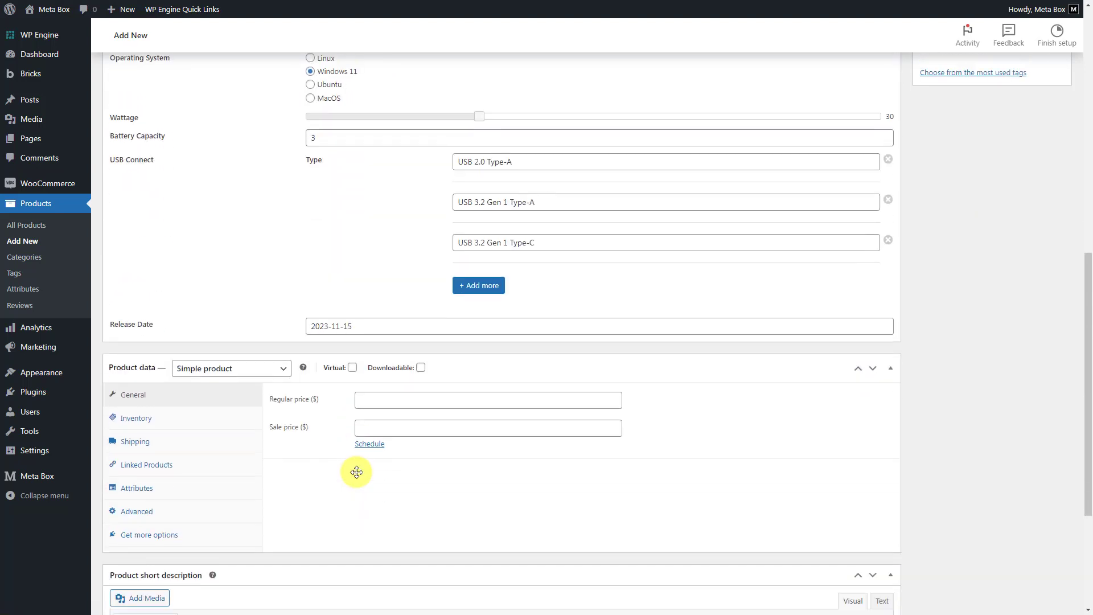
click(503, 401)
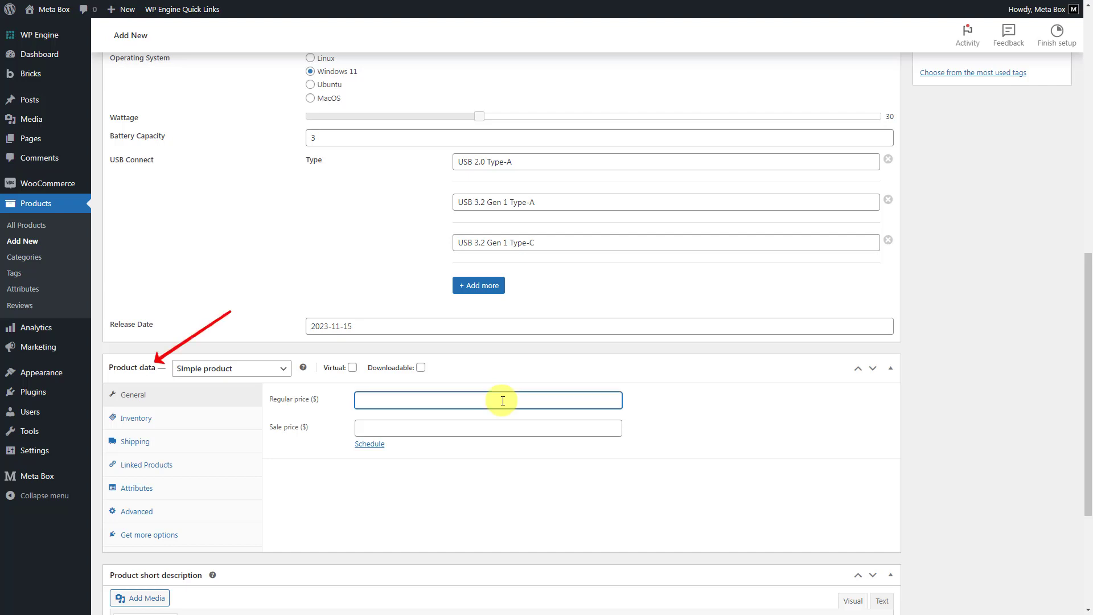
text(85)
click(488, 427)
text(75)
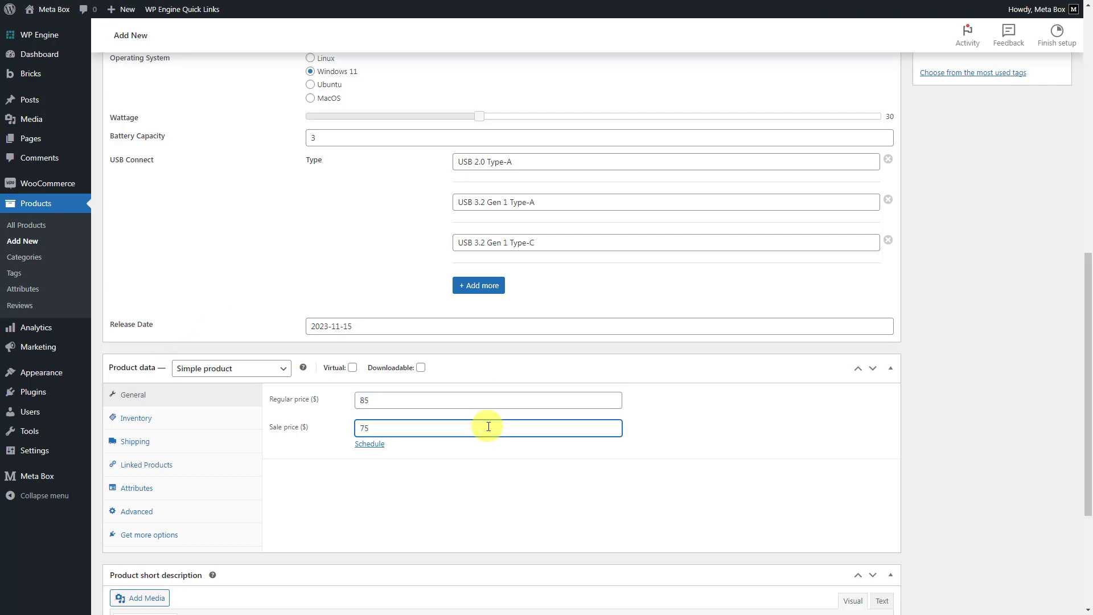
- Enable stock quantity tracking for the product with quantity 1, and set backorders to "Allow, but notify customer"
click(214, 417)
click(360, 426)
click(394, 452)
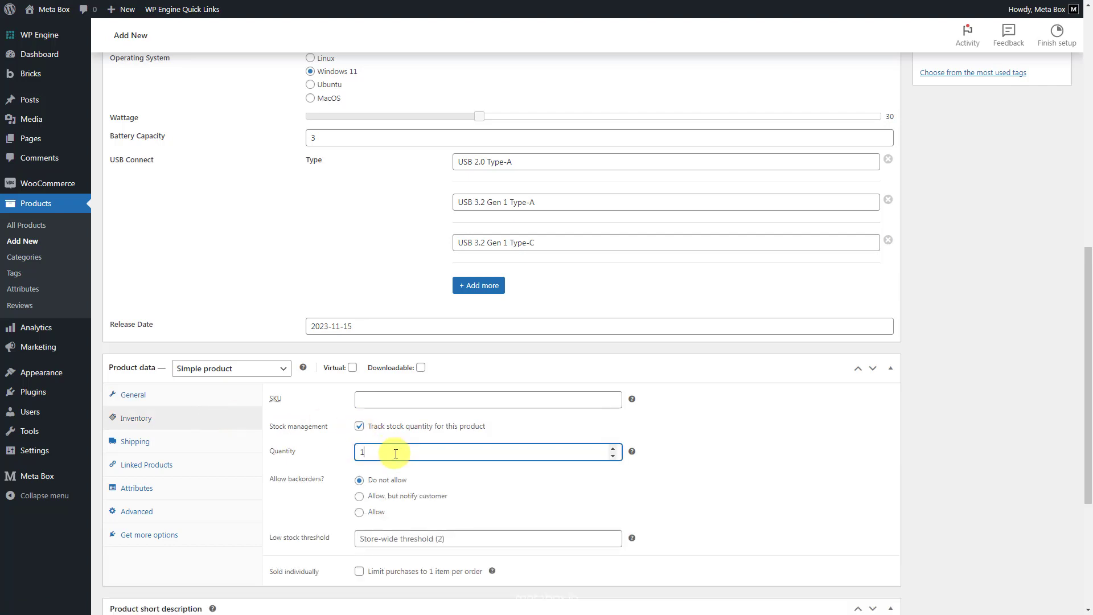
click(373, 496)
- Add the existing Color attribute to the product with all of its values and save the attributes
click(222, 516)
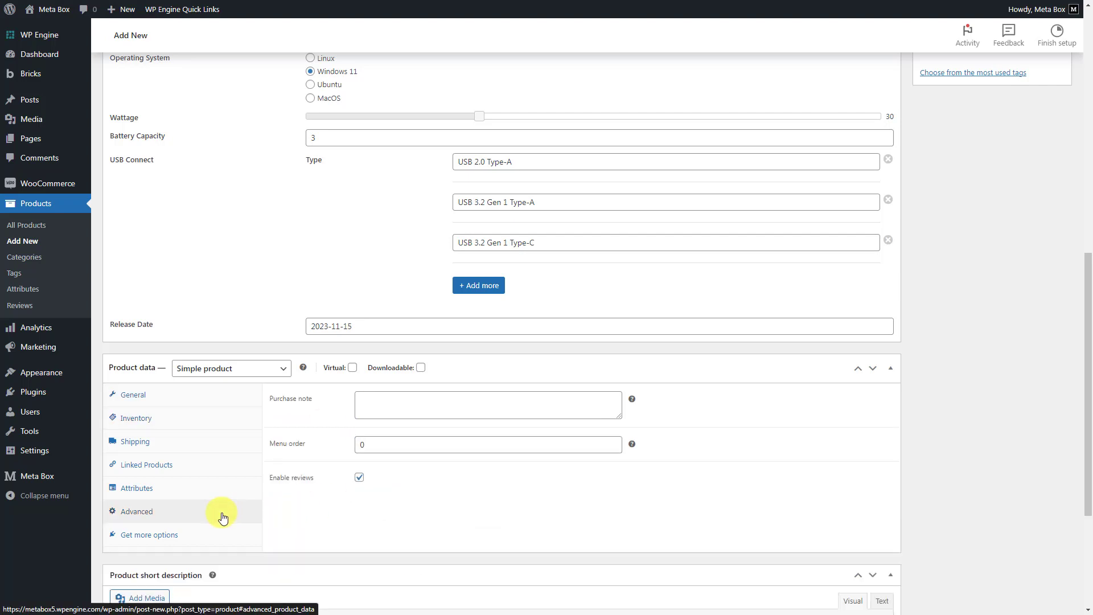
click(215, 487)
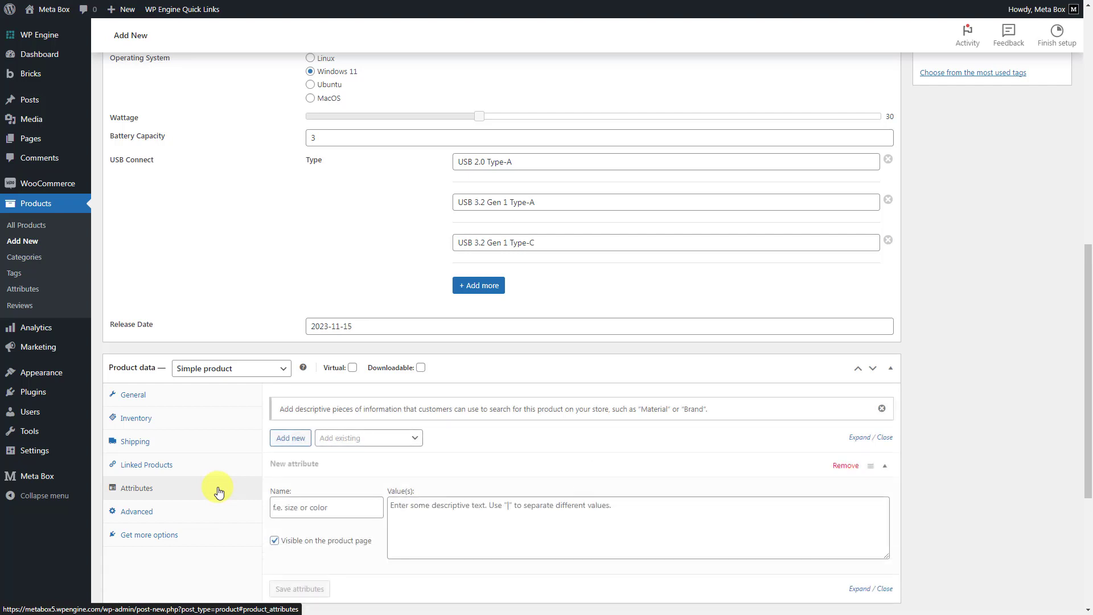
click(361, 439)
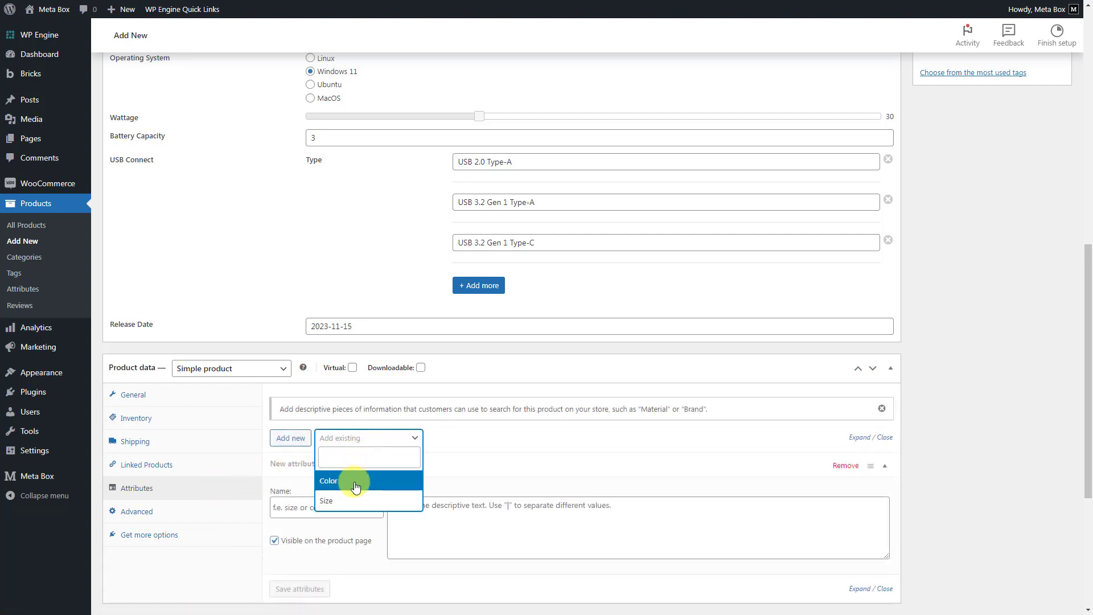
click(354, 481)
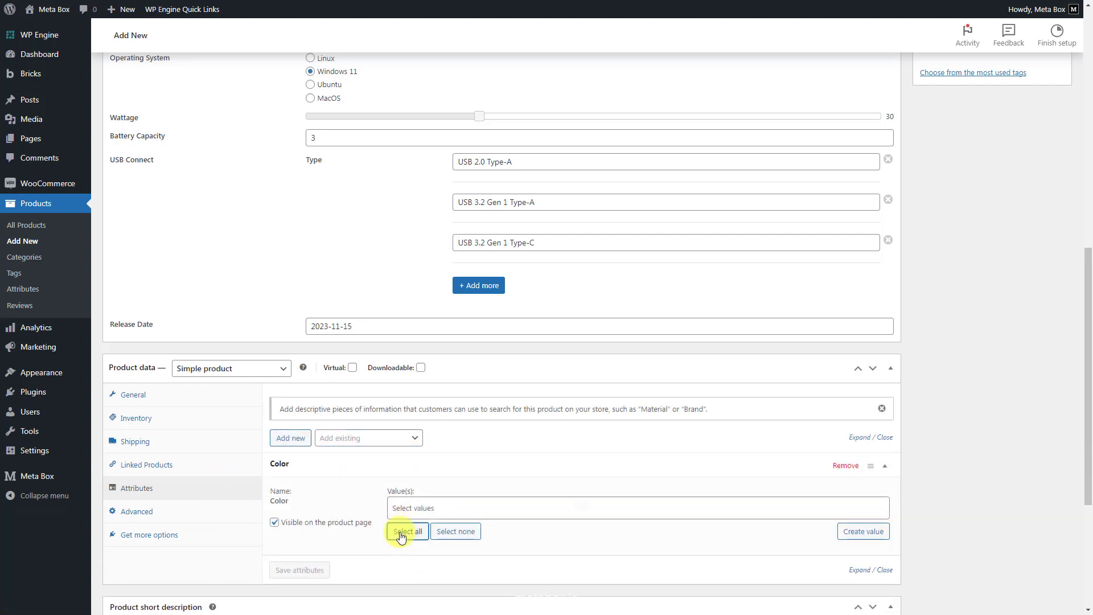
click(401, 534)
click(298, 570)
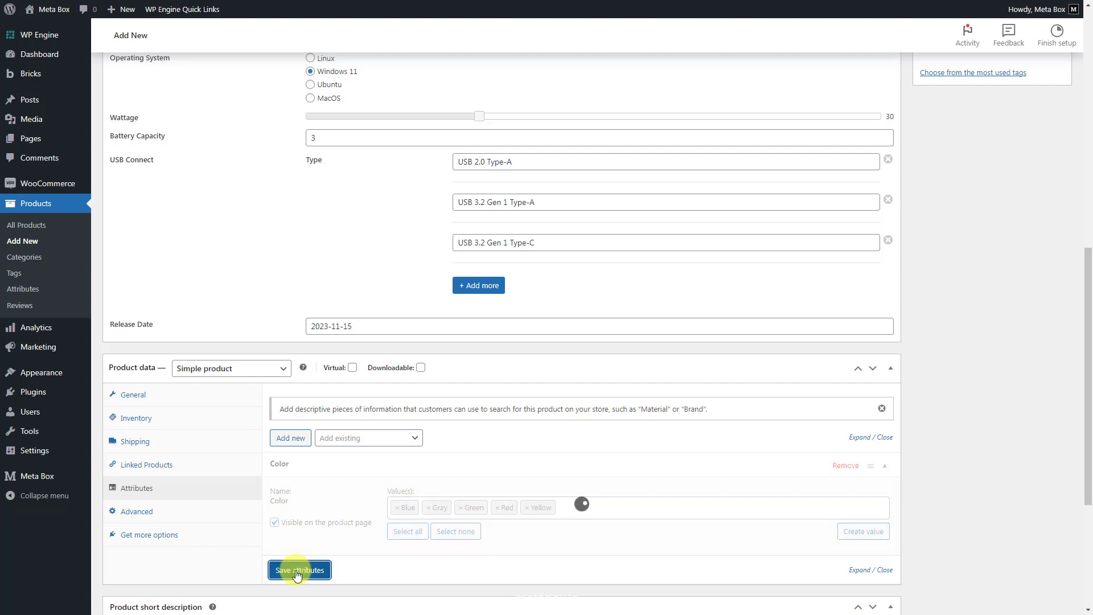
- Fill the short description with "The ASUS Vivobook Go 15 L510 laptop is designed to help you be productive all day — even when you're on the move"
scroll(296, 575, down, 3)
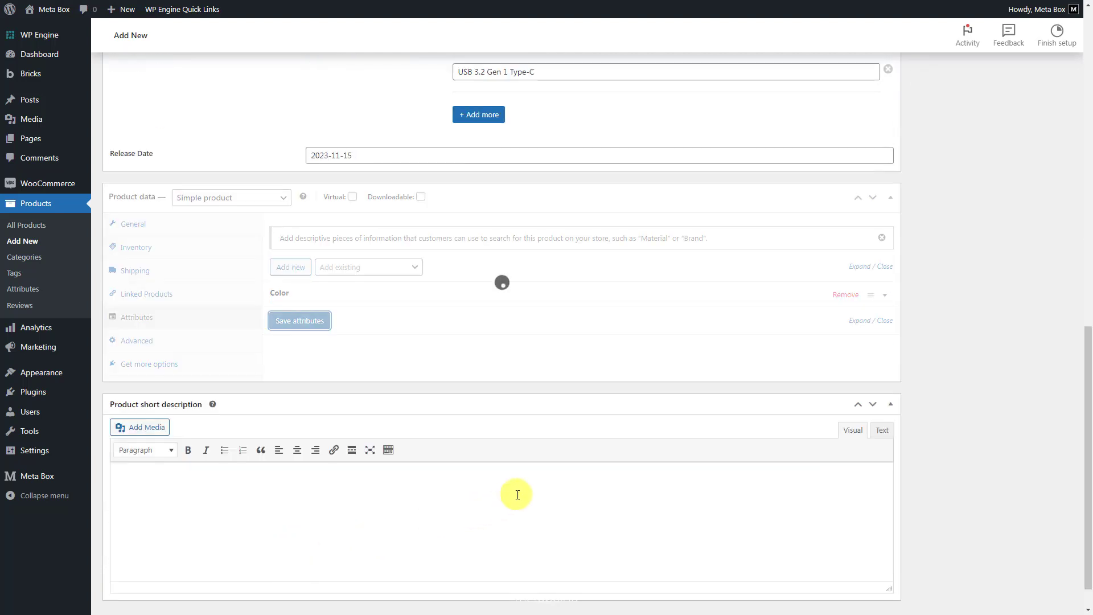
click(523, 487)
text(The ASUS Vivobook Go 15 (L510) laptop is designed to help you be productive all day — even when you're on the move)
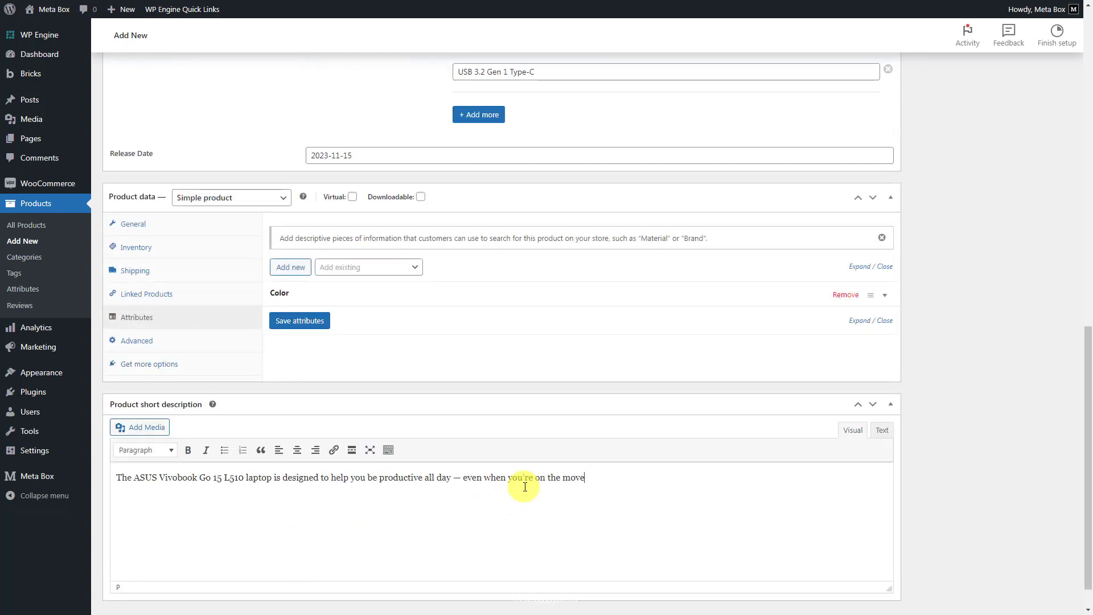
- Set the orange ASUS VivoBook 15 picture from the media library as the product image
scroll(524, 487, up, 15)
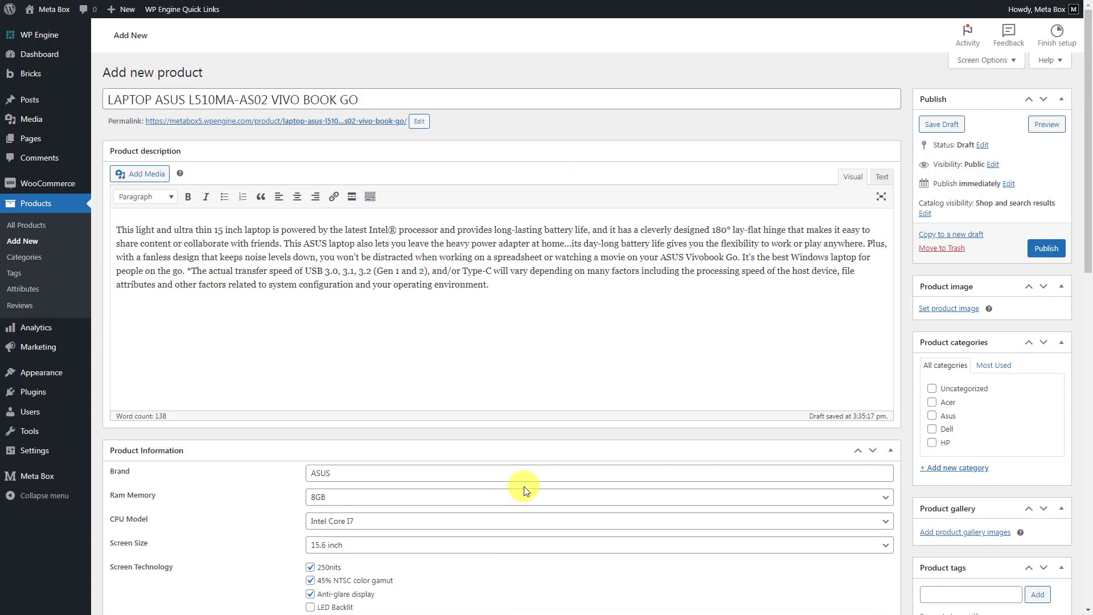
click(957, 309)
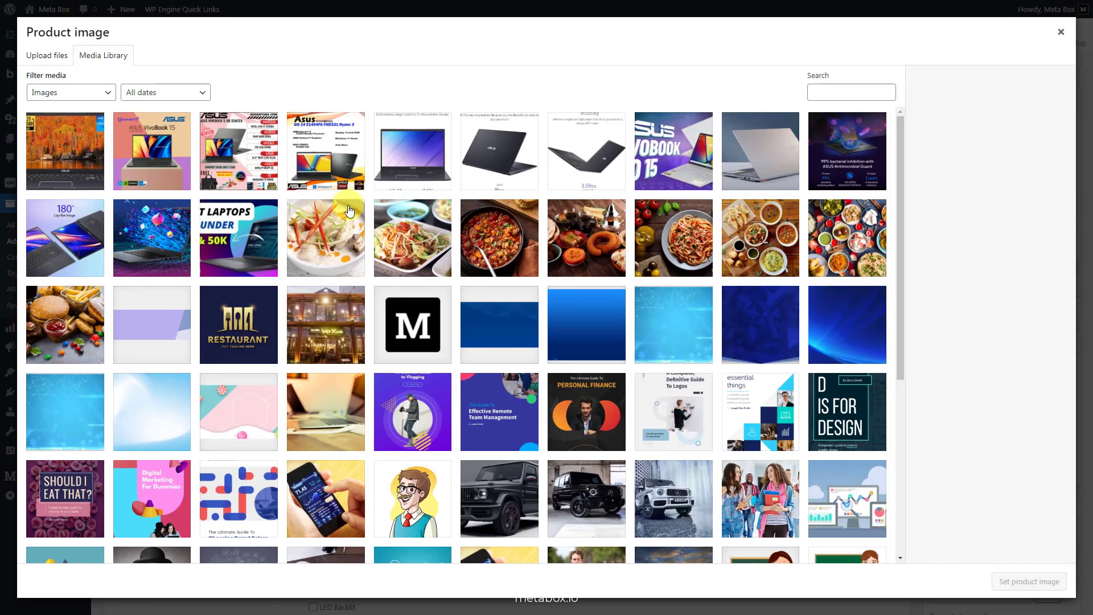
click(178, 179)
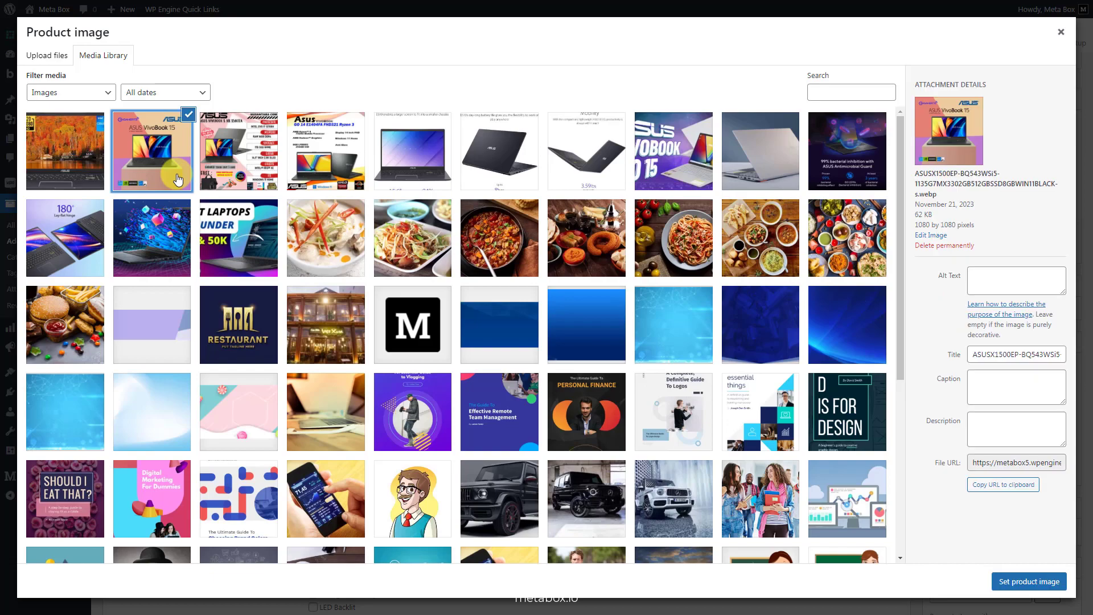
click(1016, 581)
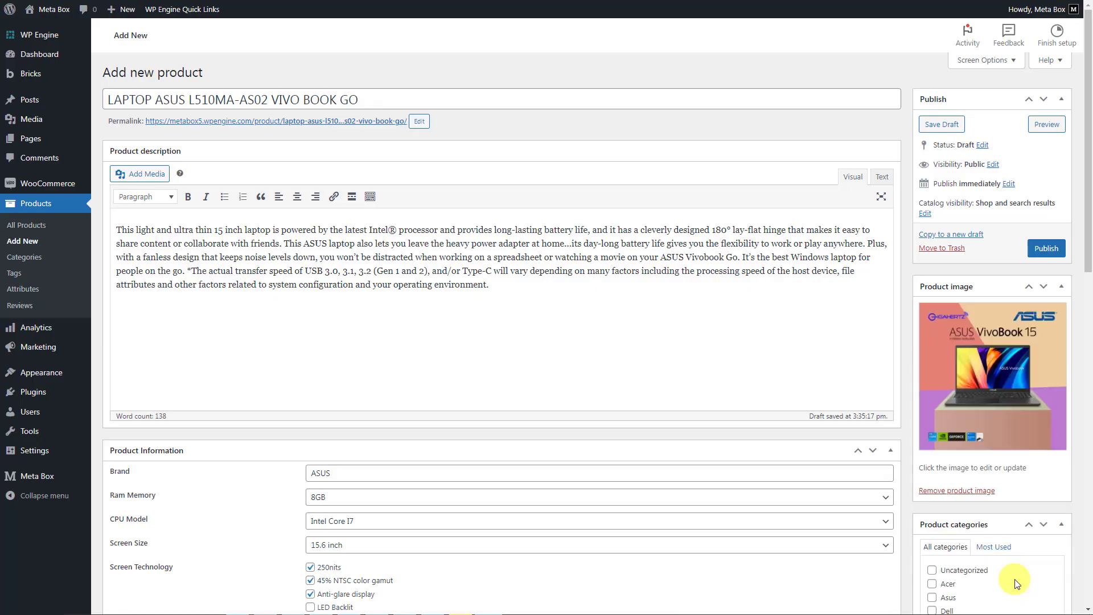
- Assign the product to the Asus category and add four laptop pictures from the media library to its product gallery
scroll(1017, 583, down, 3)
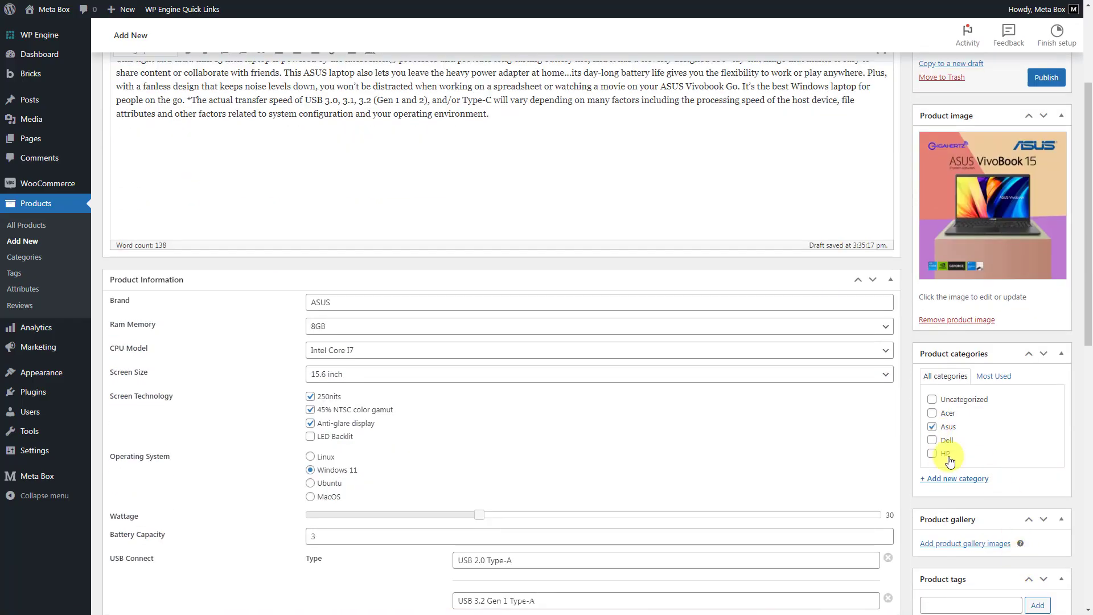
click(965, 543)
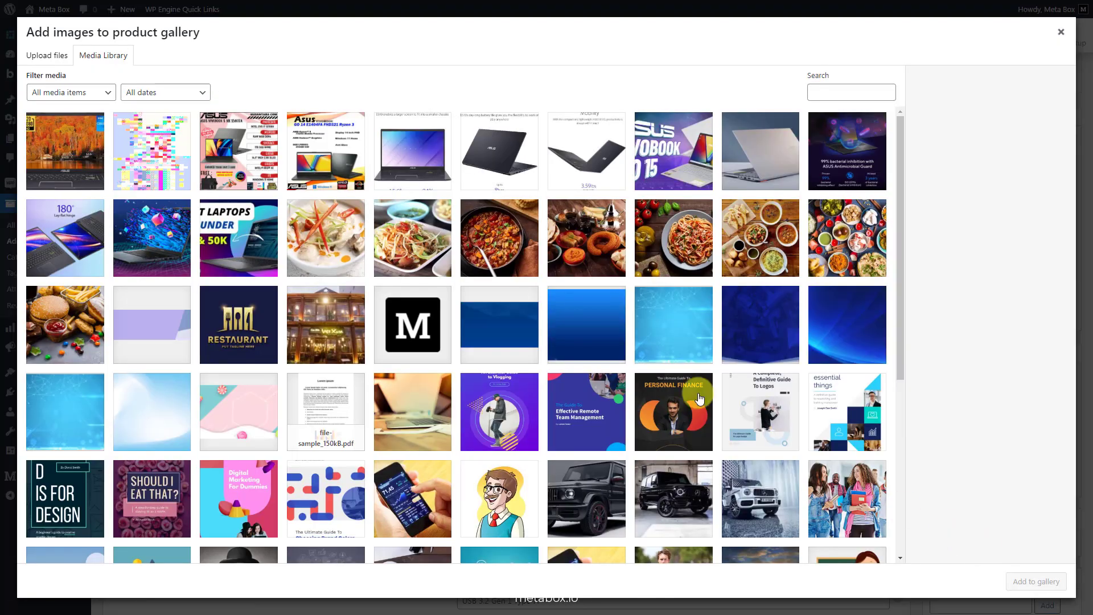
click(82, 165)
click(252, 162)
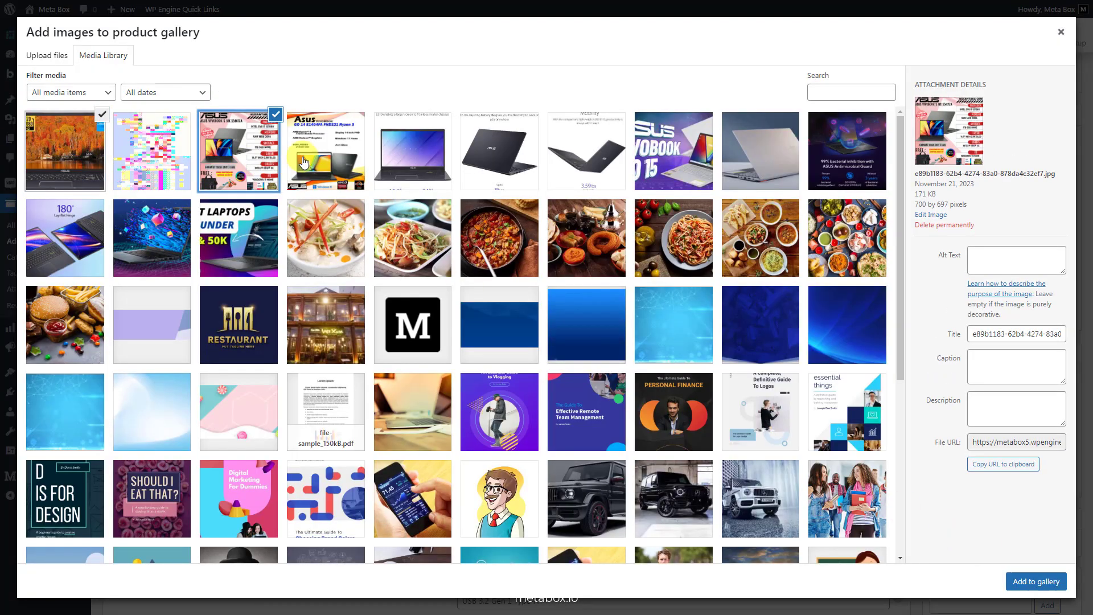
click(303, 158)
click(159, 233)
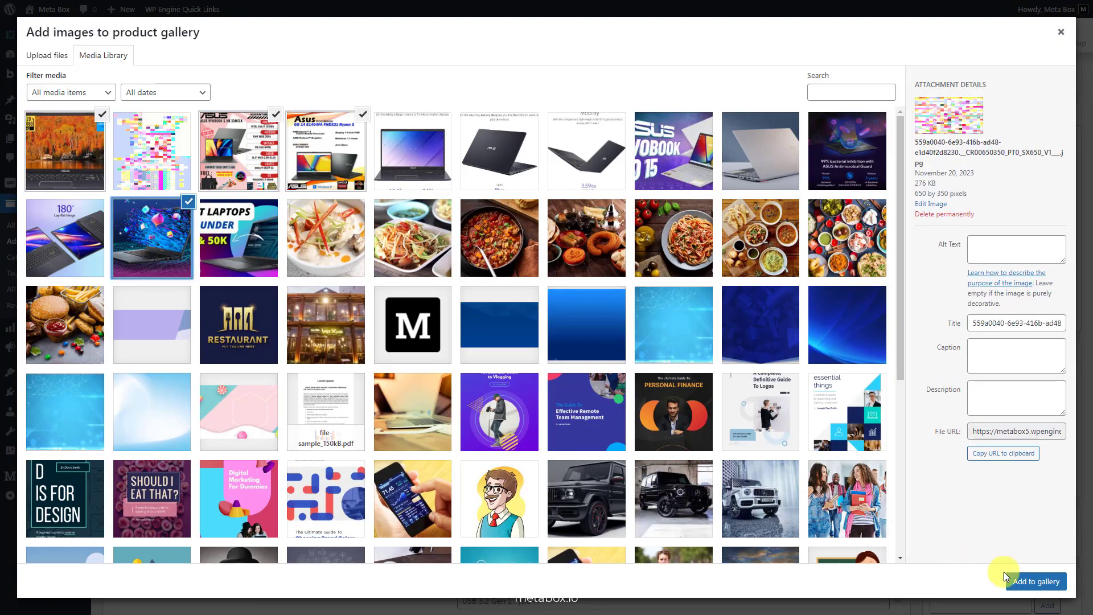
click(1035, 581)
- Publish the completed ASUS laptop product
scroll(1025, 586, down, 2)
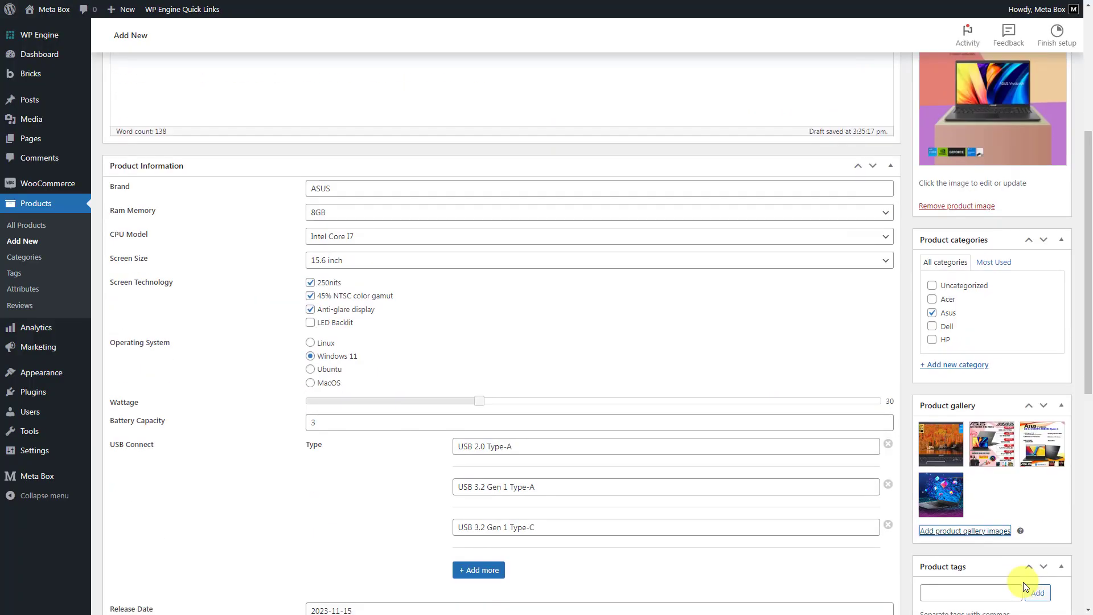
scroll(1023, 582, up, 4)
scroll(1024, 577, up, 1)
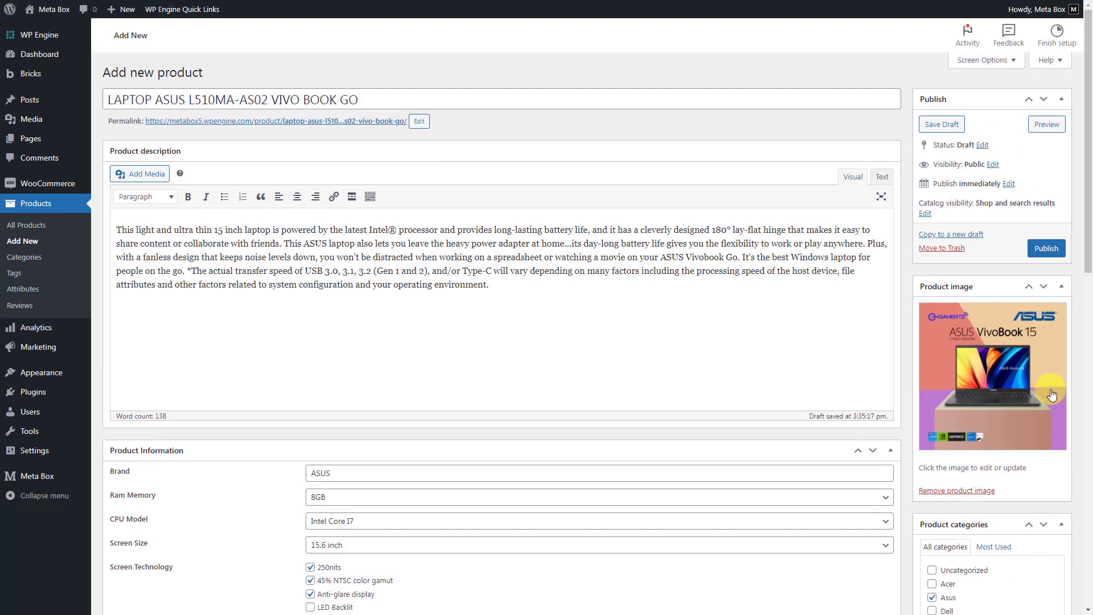
click(1050, 252)
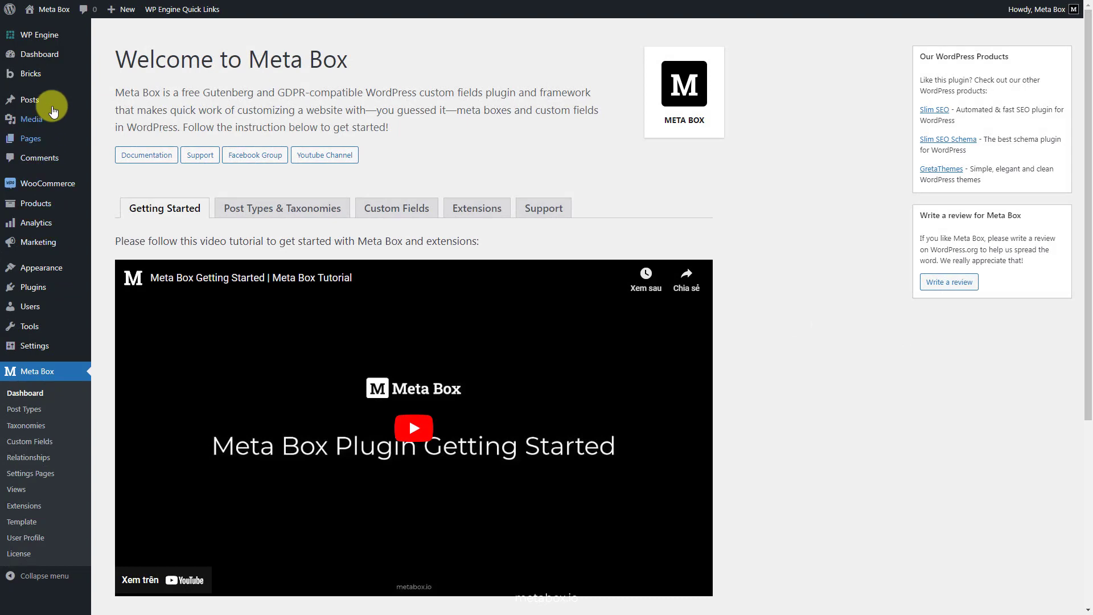
- Publish a new Bricks template titled "Product Template" with the type WooCommerce - Single product
mouse_move(58, 72)
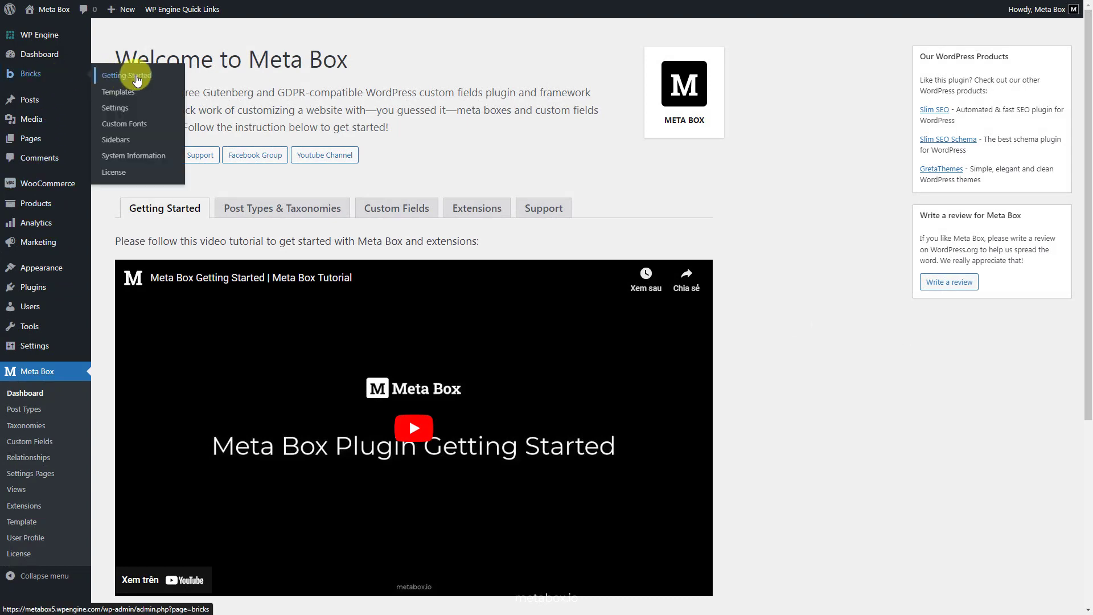
click(133, 91)
click(198, 39)
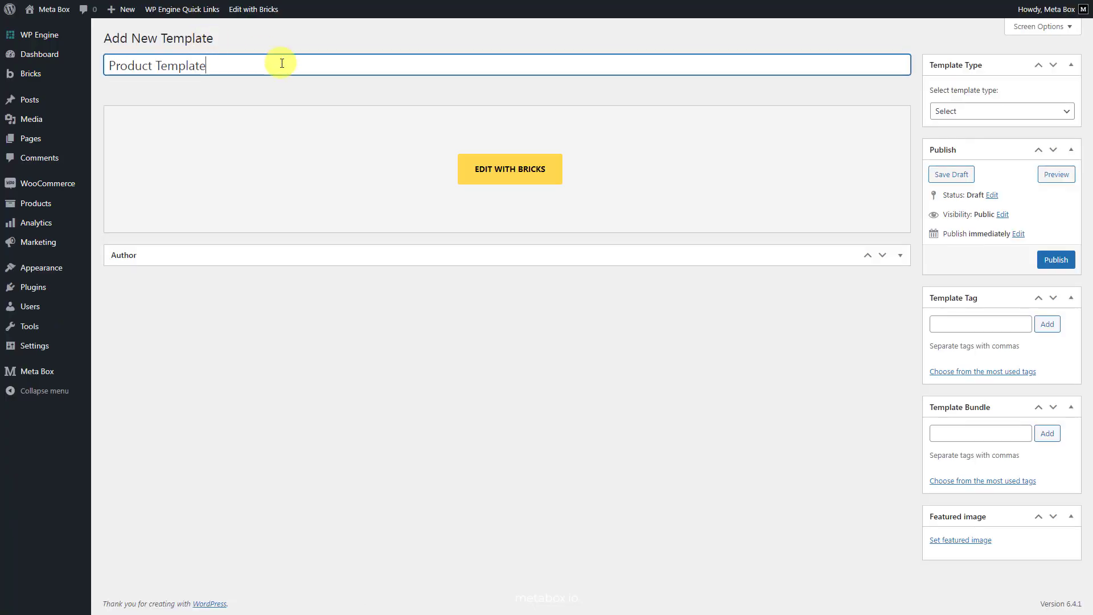
click(971, 113)
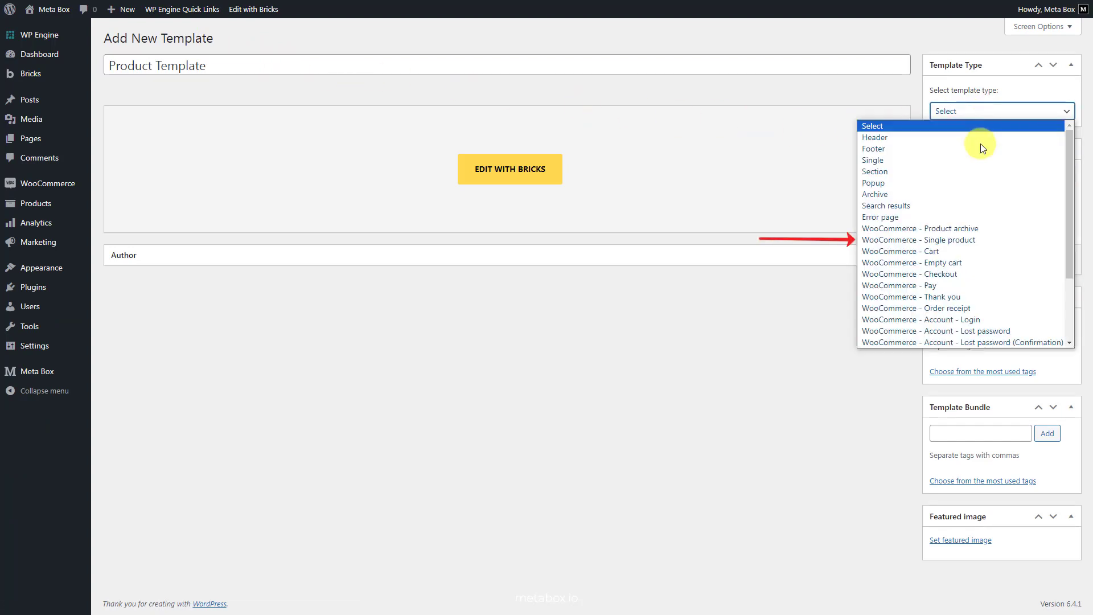
click(979, 239)
click(1042, 260)
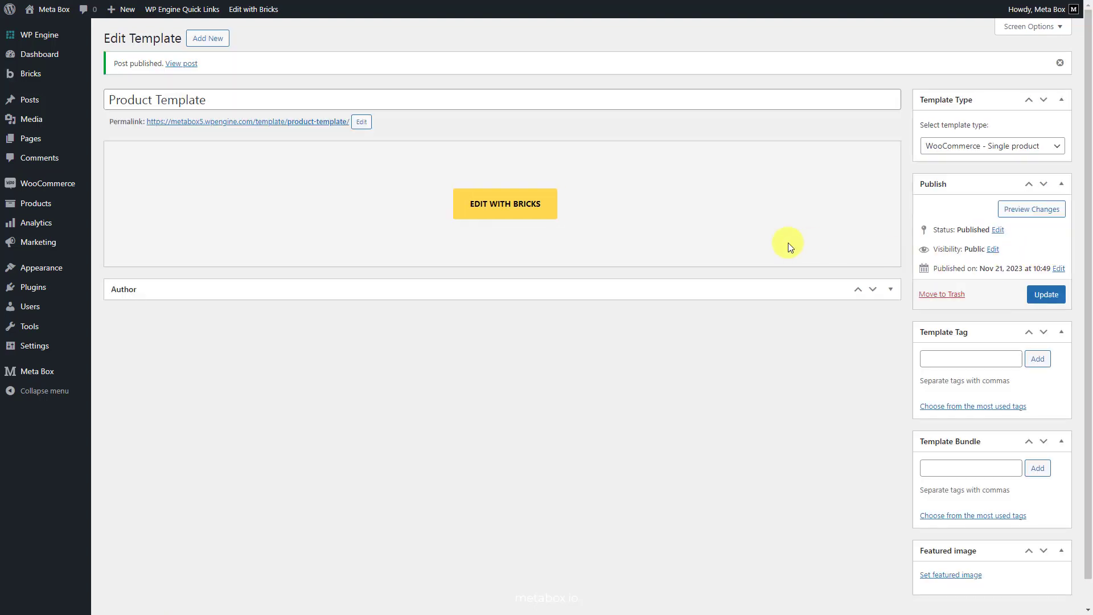
- Edit the template with Bricks and add a template condition that applies it to the post type Products
click(508, 216)
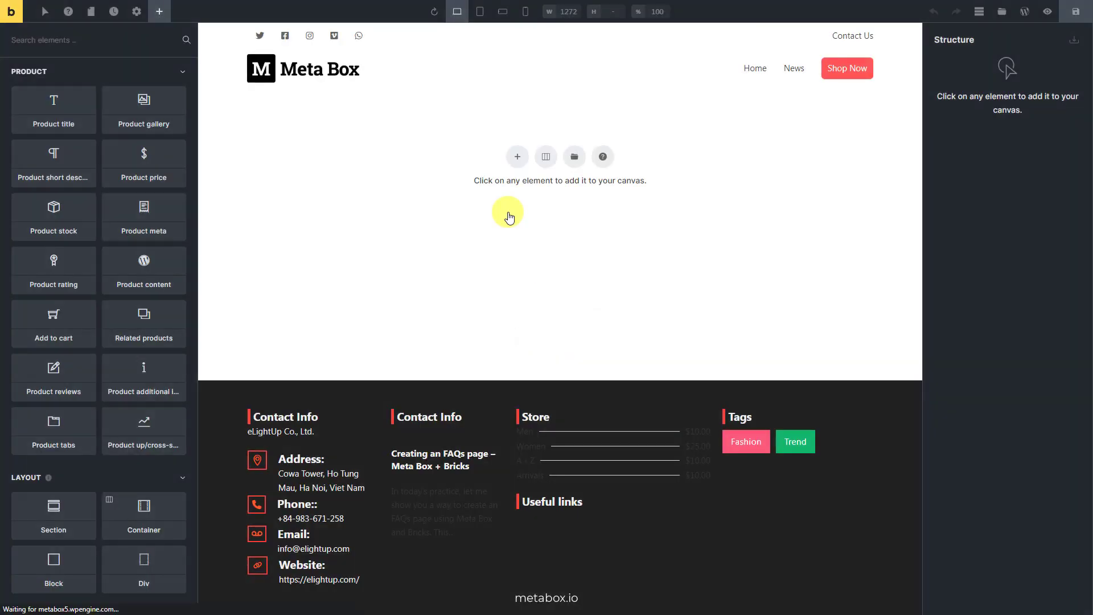
click(137, 12)
click(122, 128)
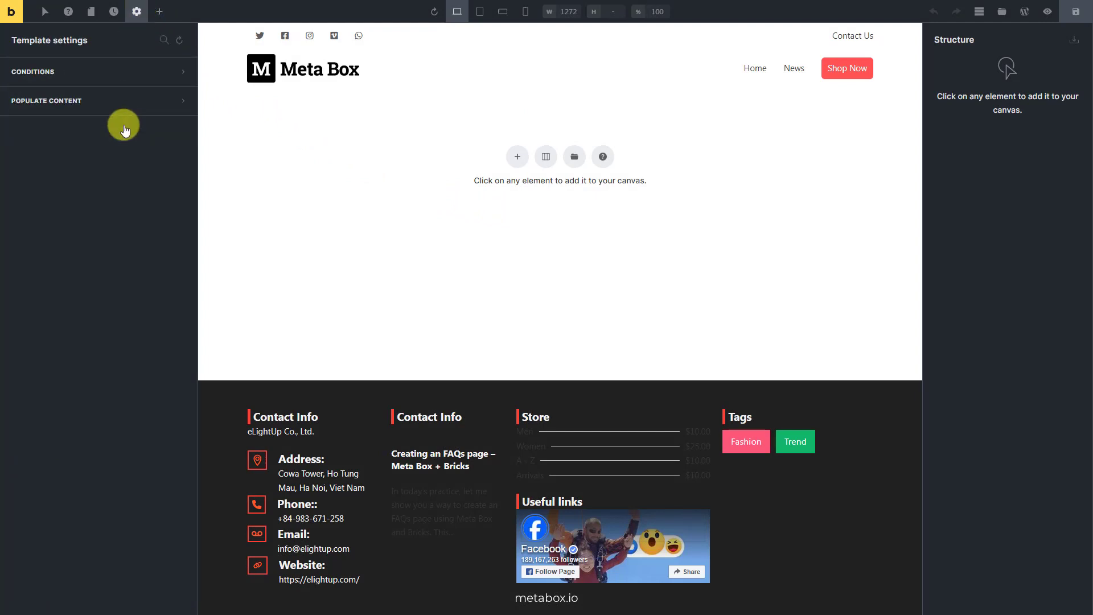
click(125, 75)
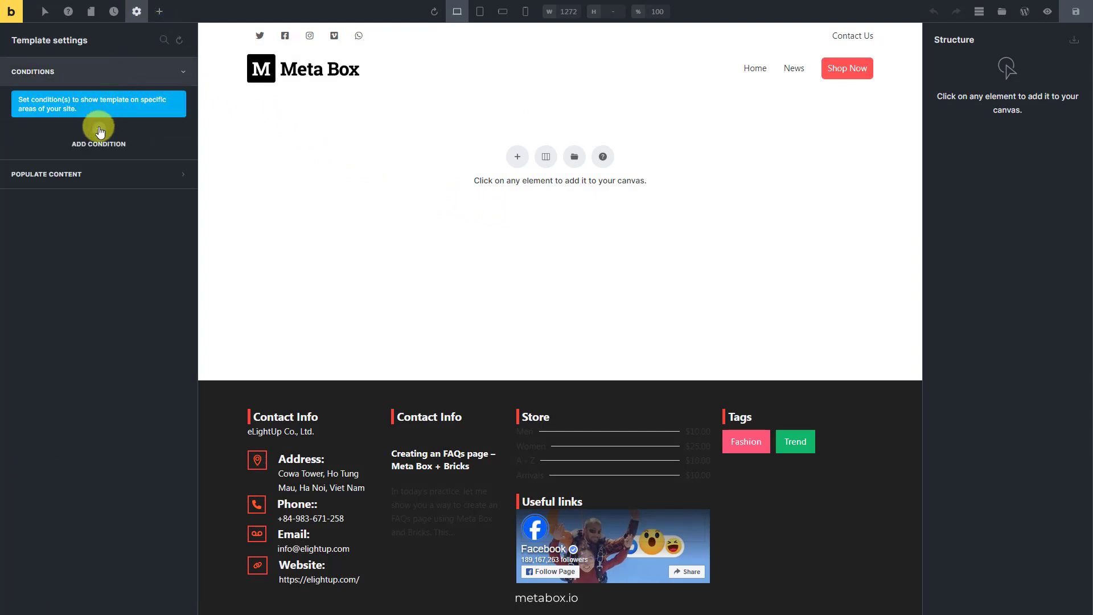
click(99, 132)
click(111, 159)
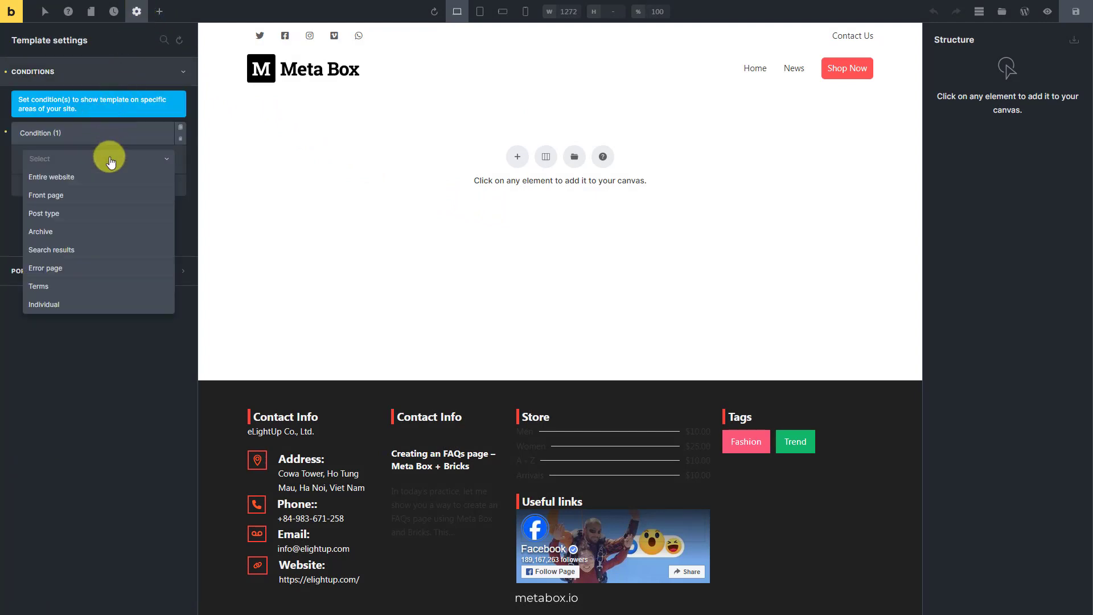
click(101, 215)
click(110, 205)
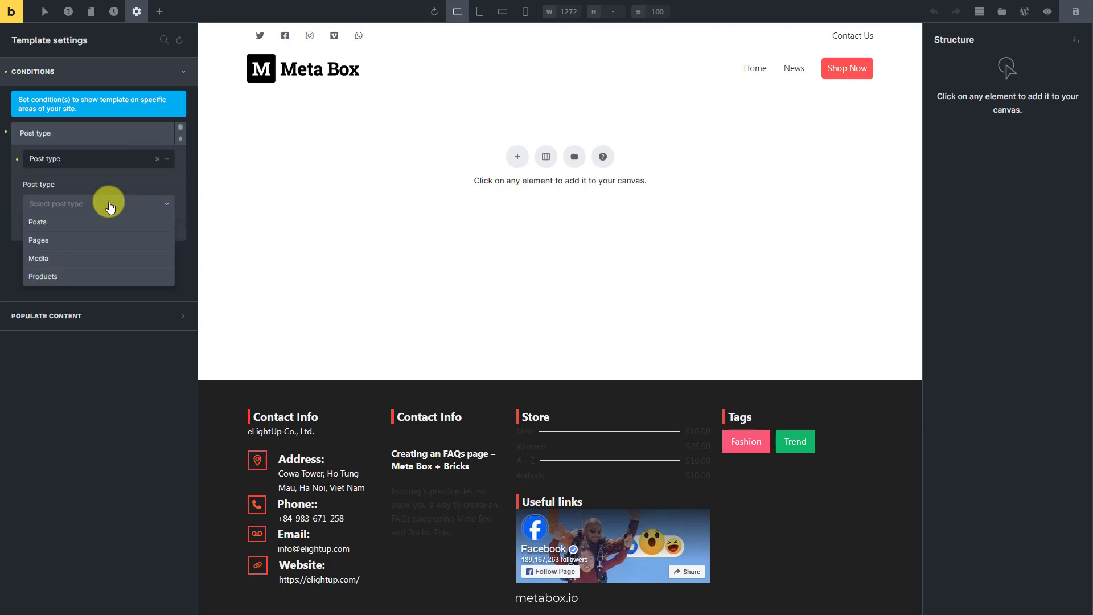
click(84, 278)
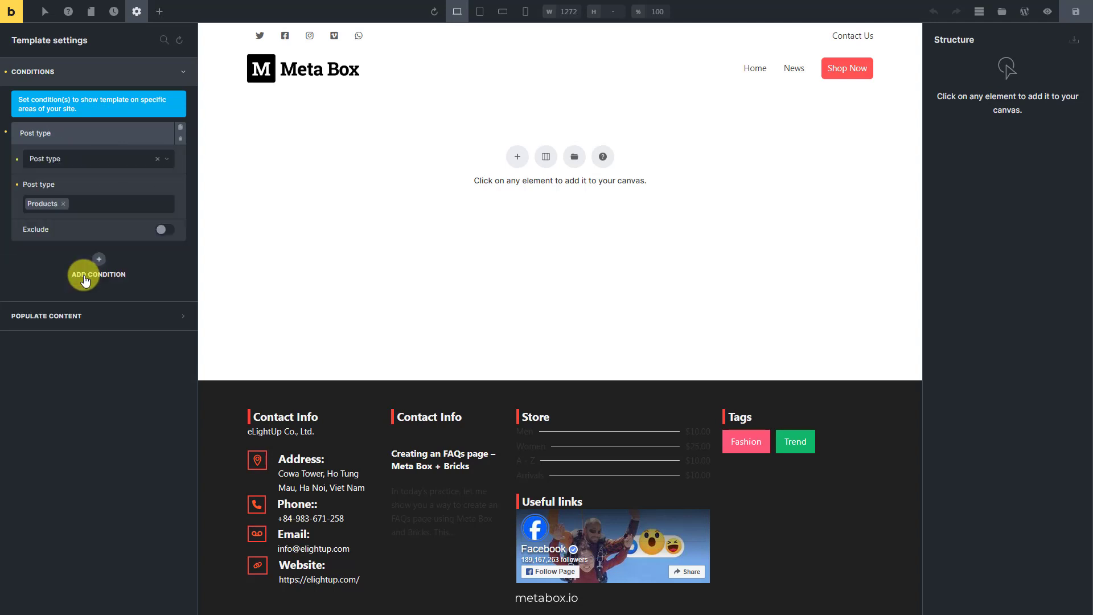
- Populate the template preview with single post/page content from the product LAPTOP ASUS L510MA-AS02 VIVO BOOK GO and apply it
click(100, 315)
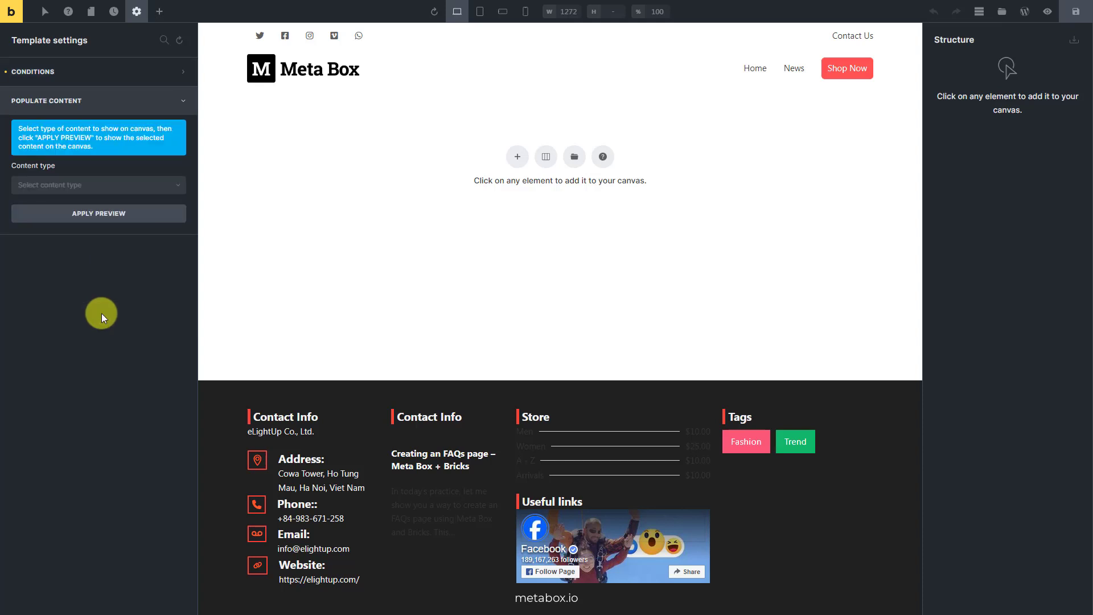
click(134, 184)
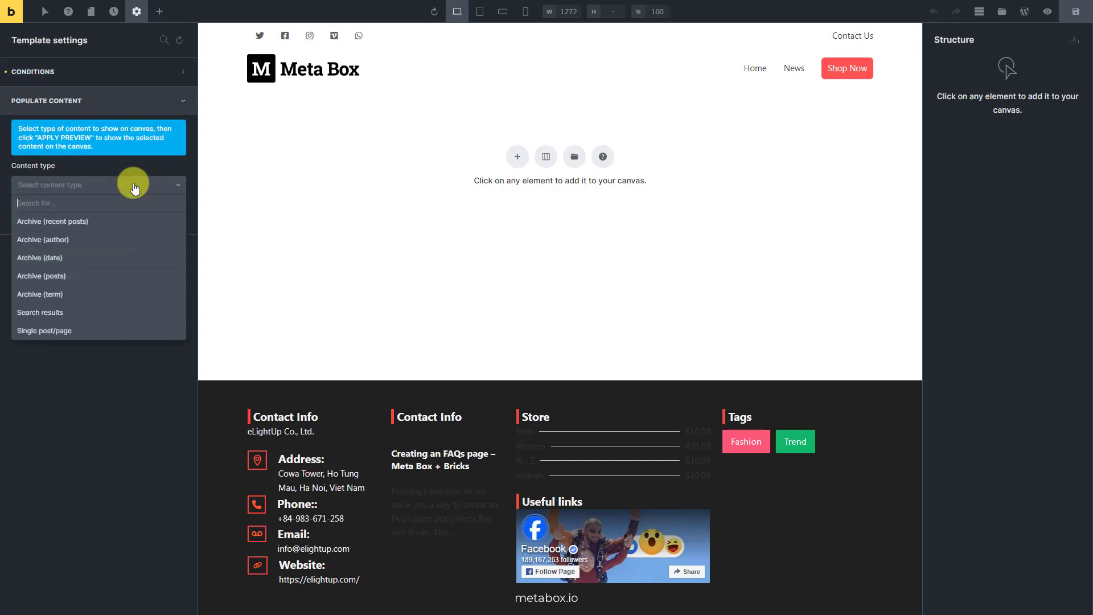
click(101, 332)
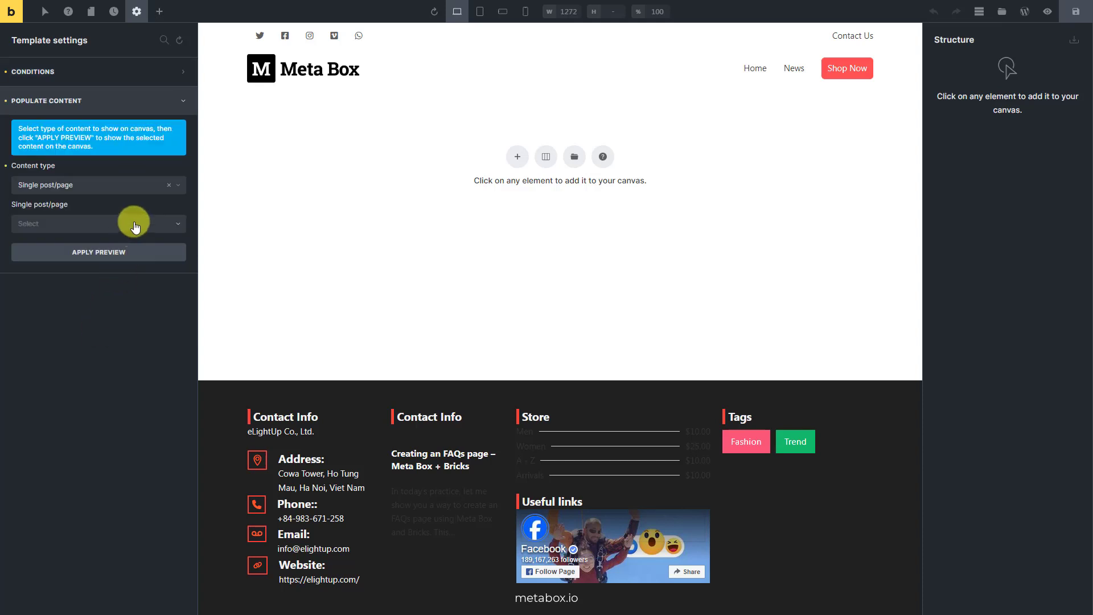
click(134, 225)
text(laptop as)
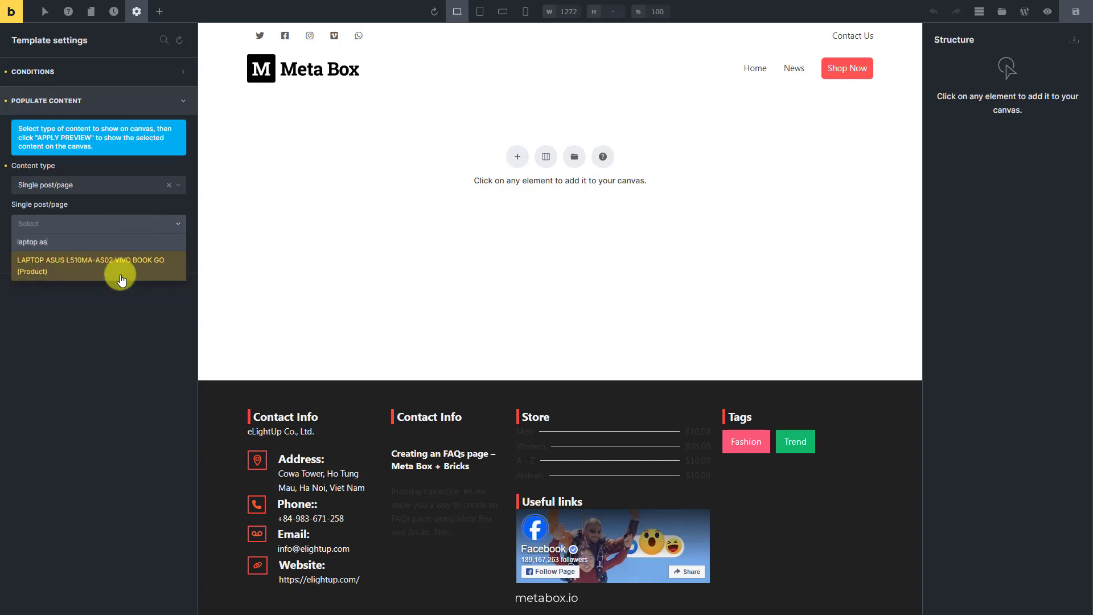
click(119, 271)
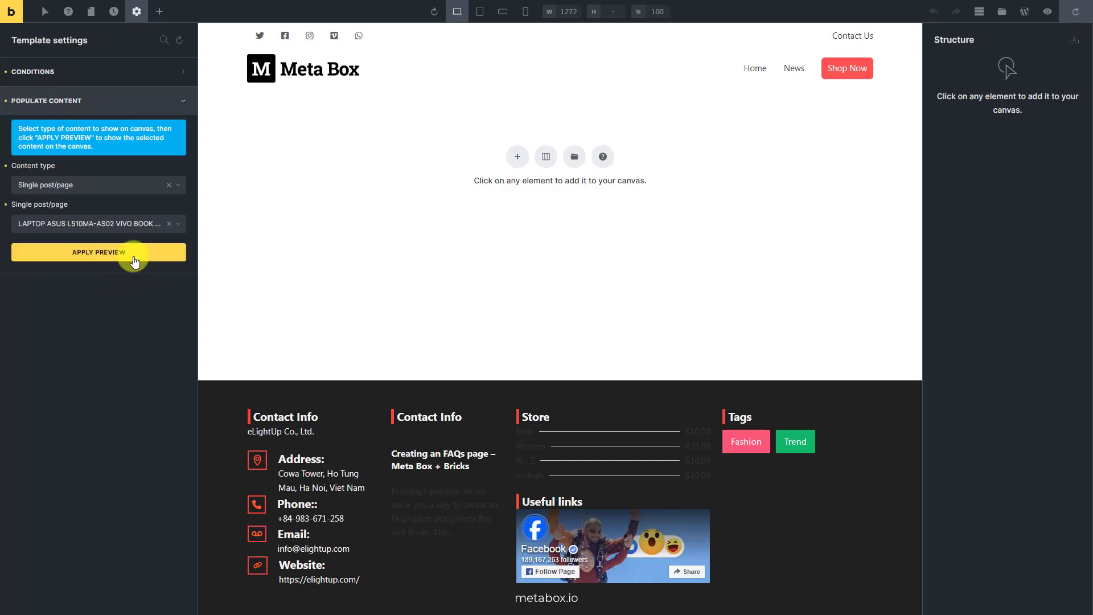
click(134, 262)
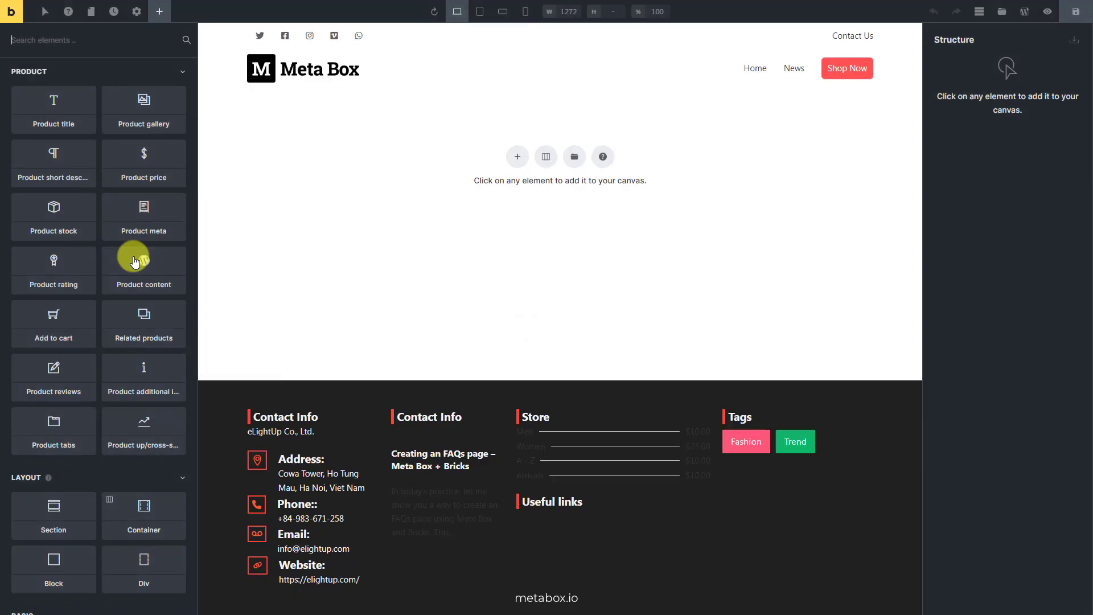
- Add a section to the empty canvas and divide its container into two equal columns
click(517, 157)
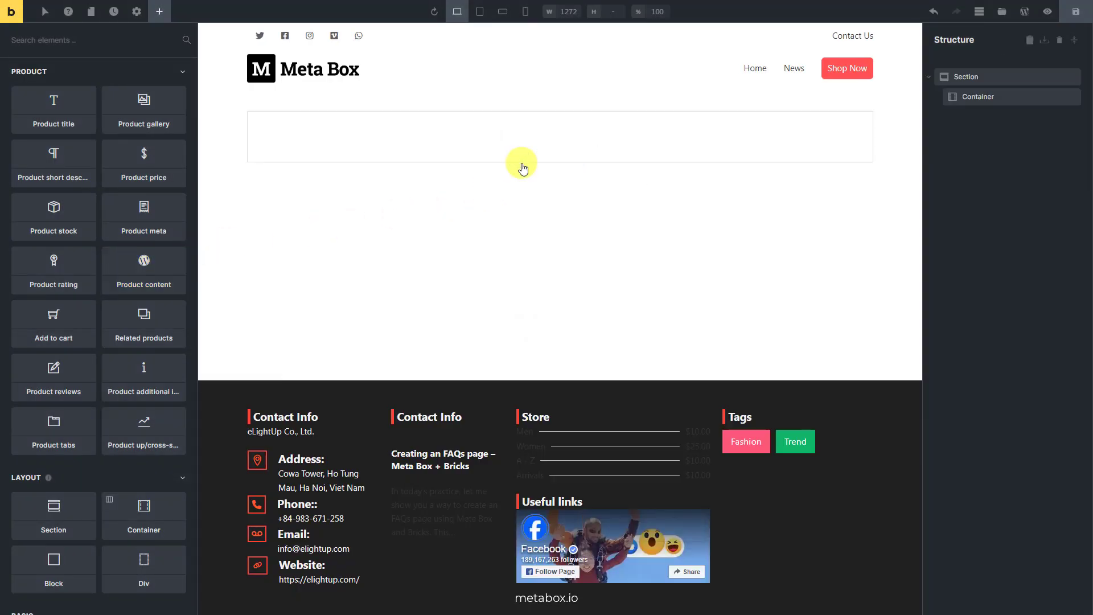
click(520, 147)
mouse_move(554, 165)
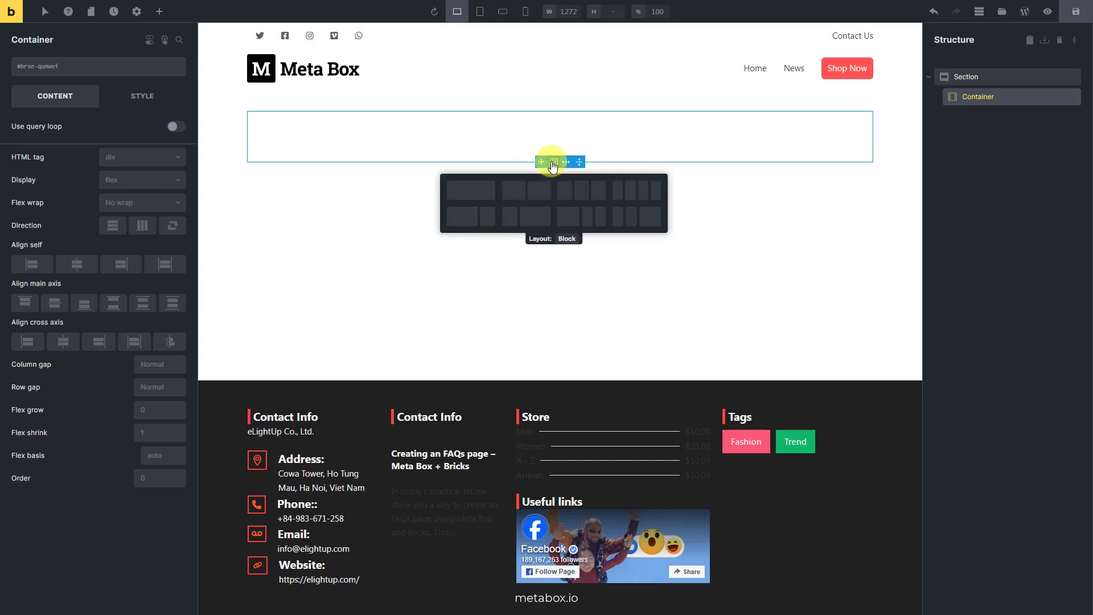
click(538, 197)
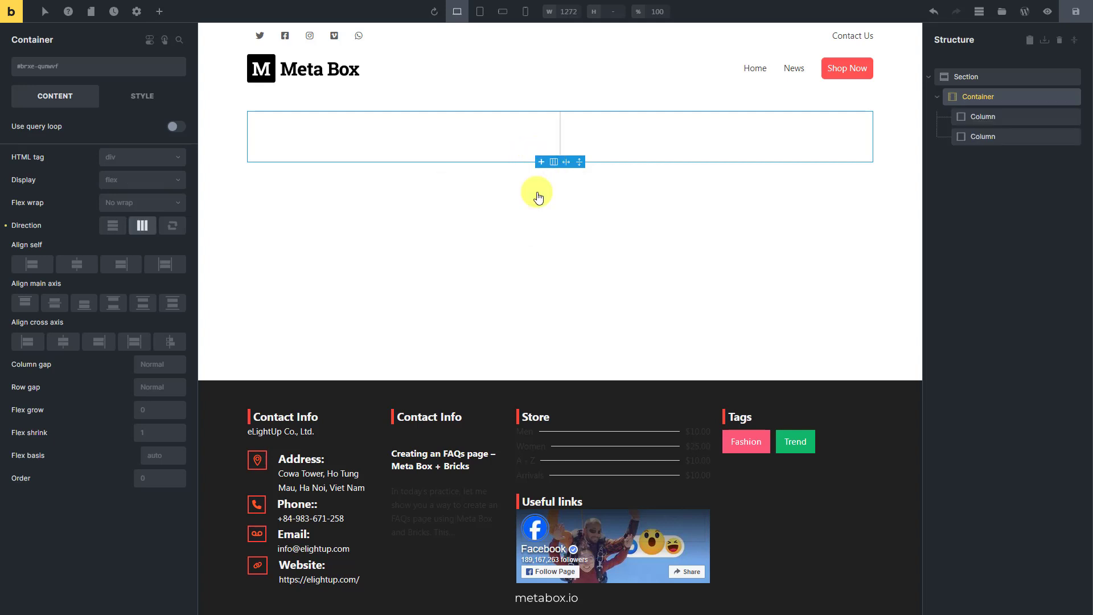
- Add a Breadcrumbs element to the section and place it above the two-column container
click(1015, 78)
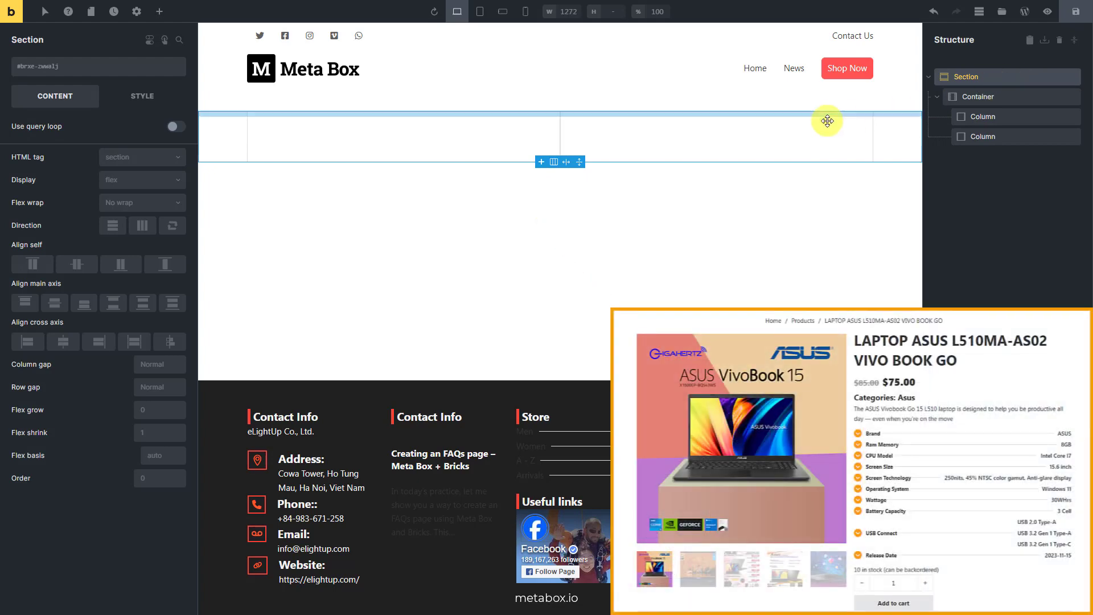
click(161, 13)
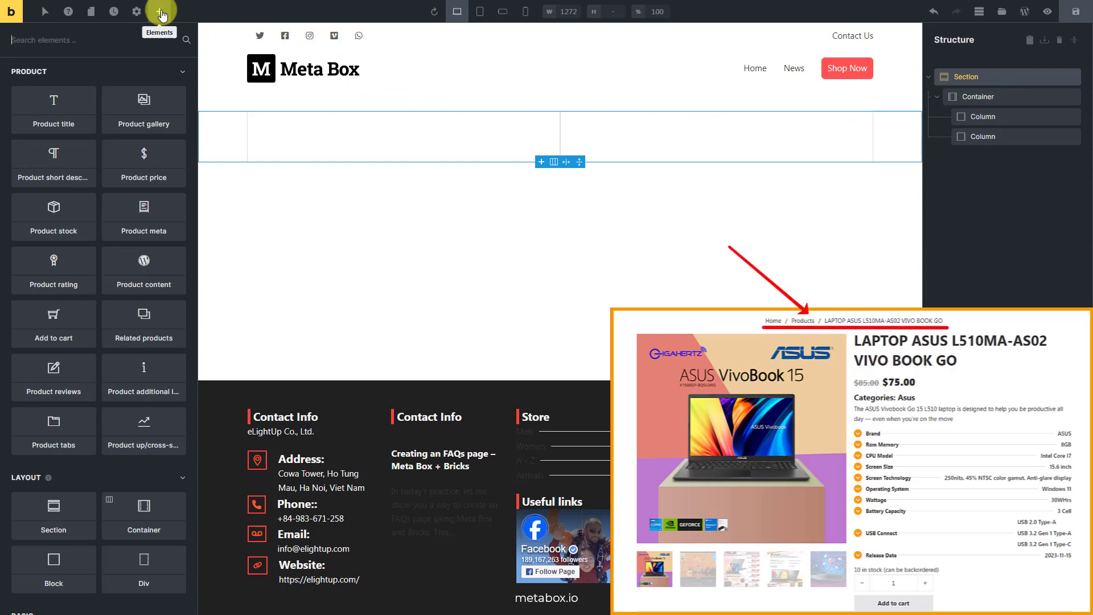
text(brea)
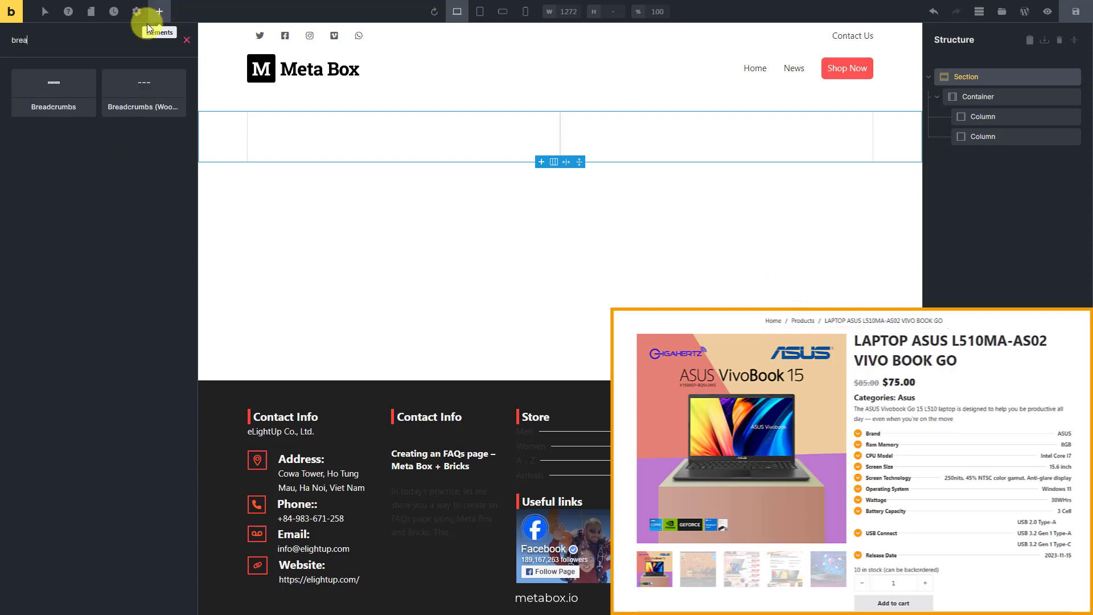
click(69, 92)
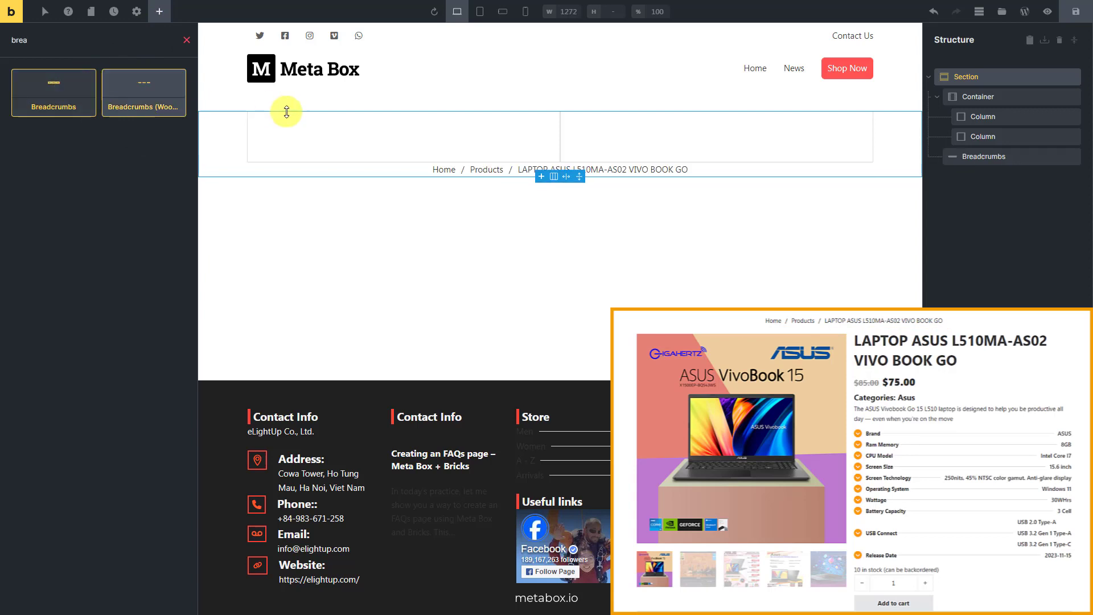
drag(964, 161, 965, 91)
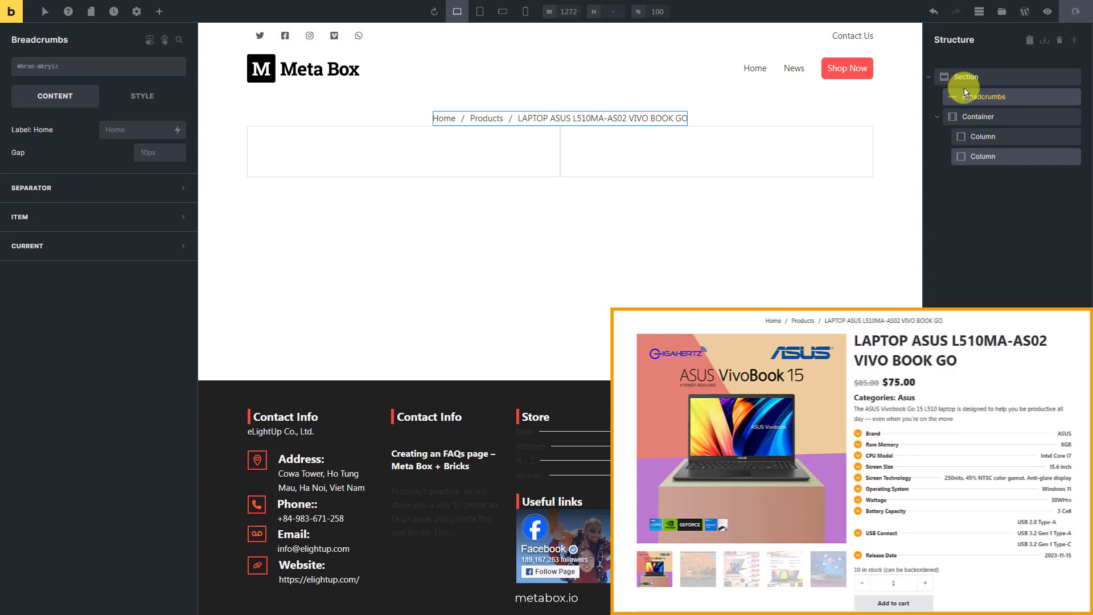
- Add a Product gallery element to the first column and set its thumbnails to 5 columns
click(1013, 137)
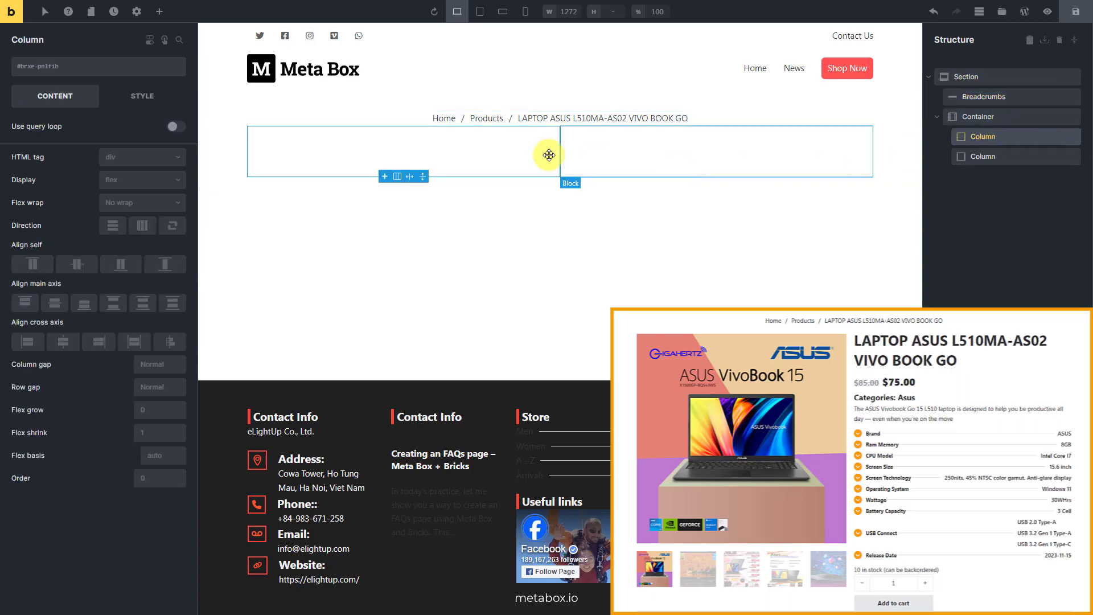
click(160, 13)
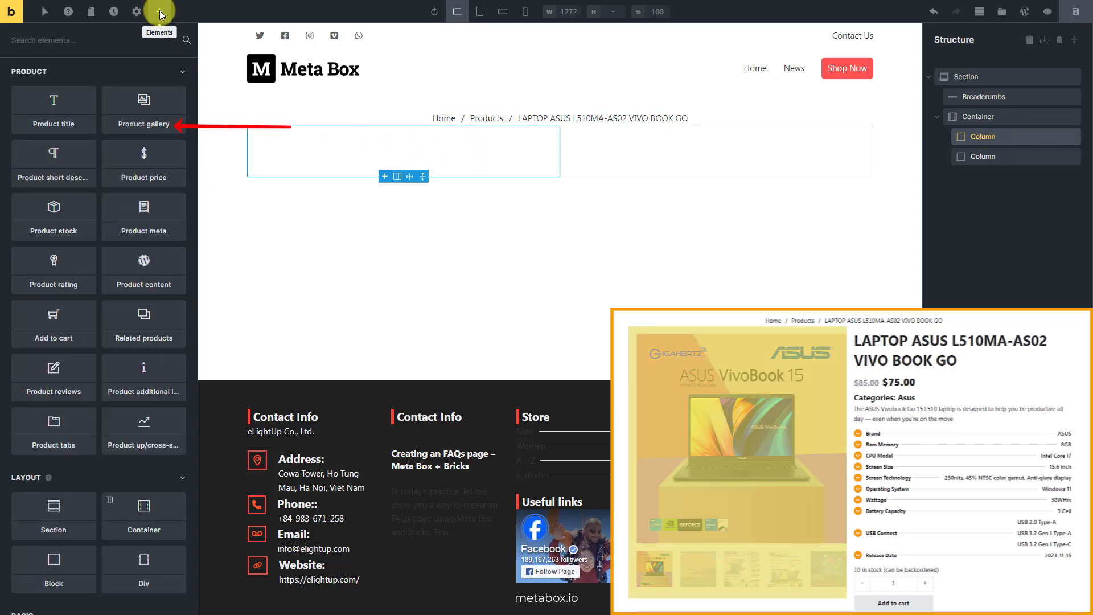
click(165, 112)
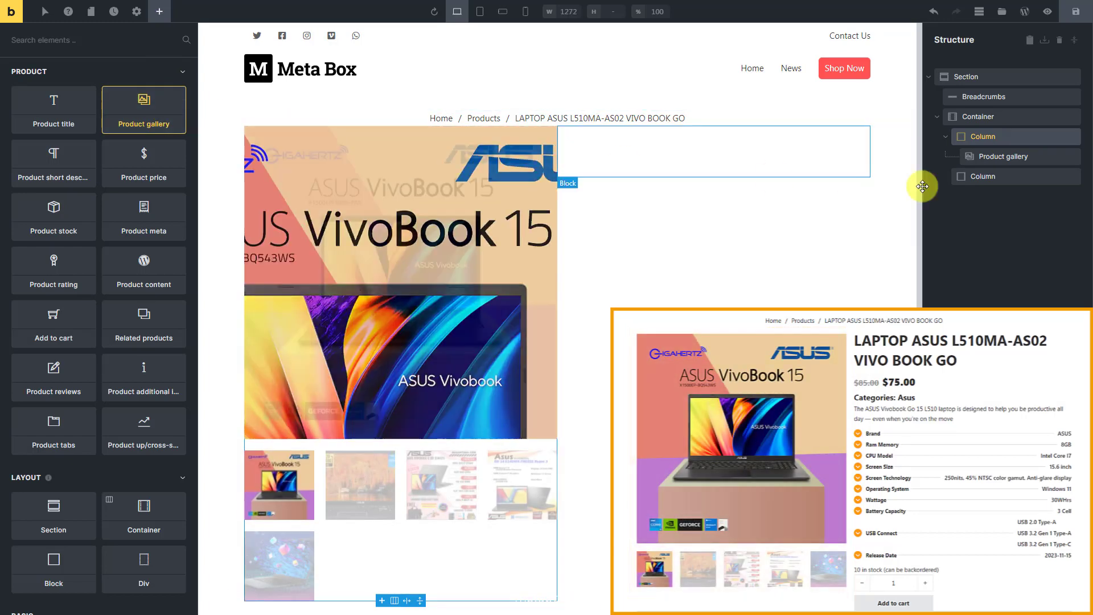
click(1034, 156)
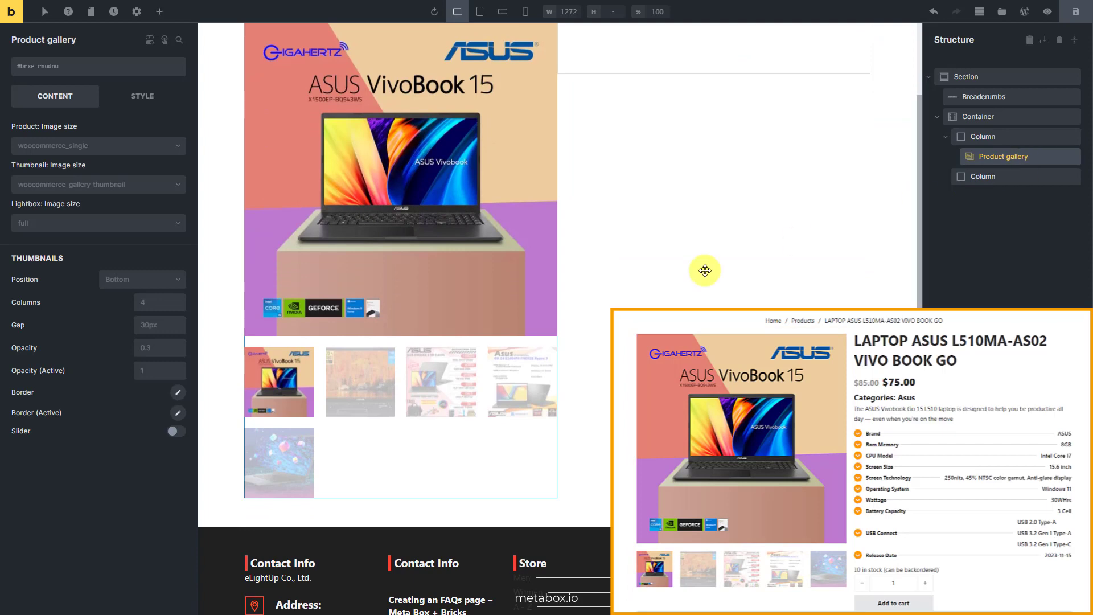
click(179, 308)
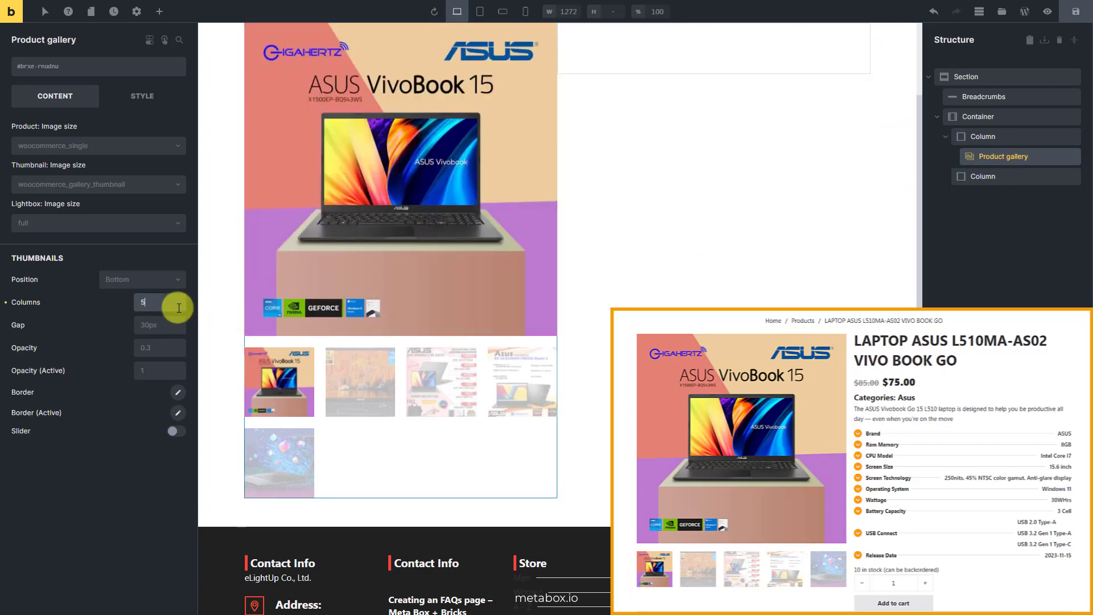
text(5)
- Add a Product title element to the second column with a Product price element below it
click(1001, 176)
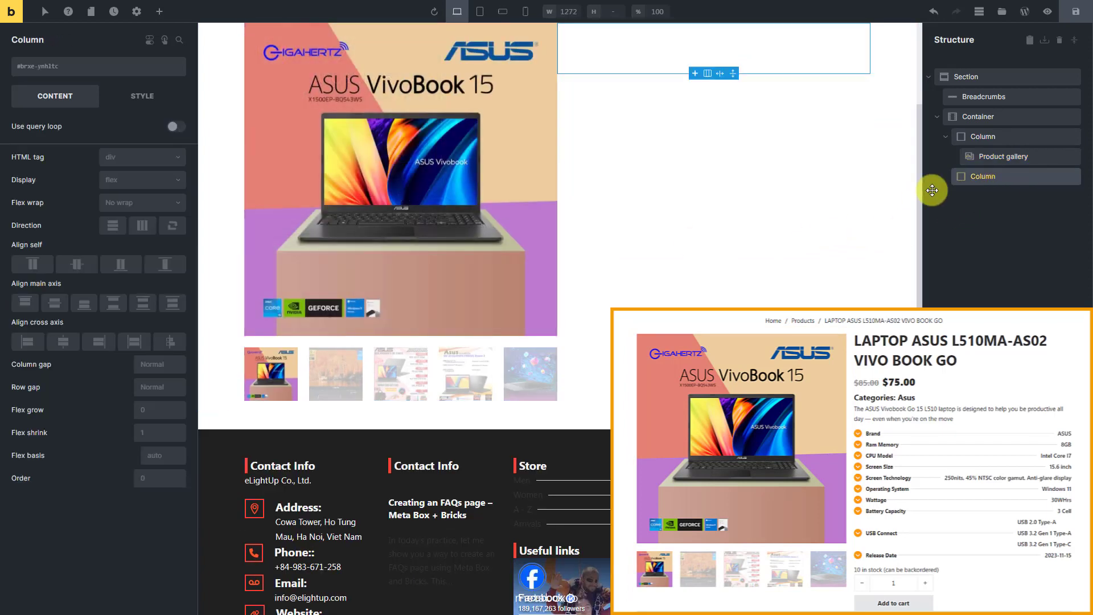
click(161, 13)
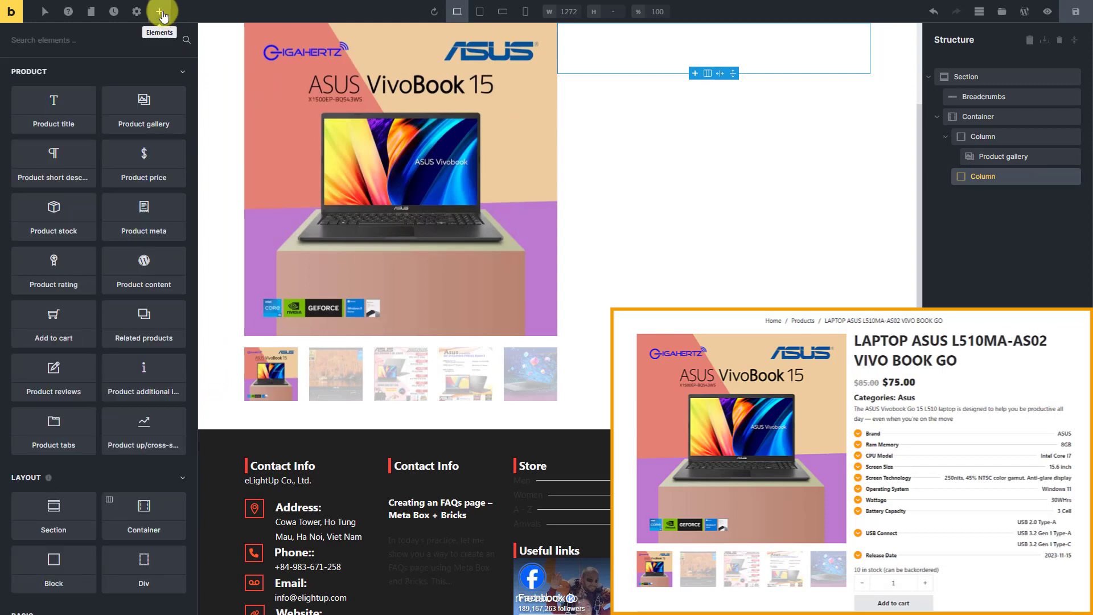
click(76, 113)
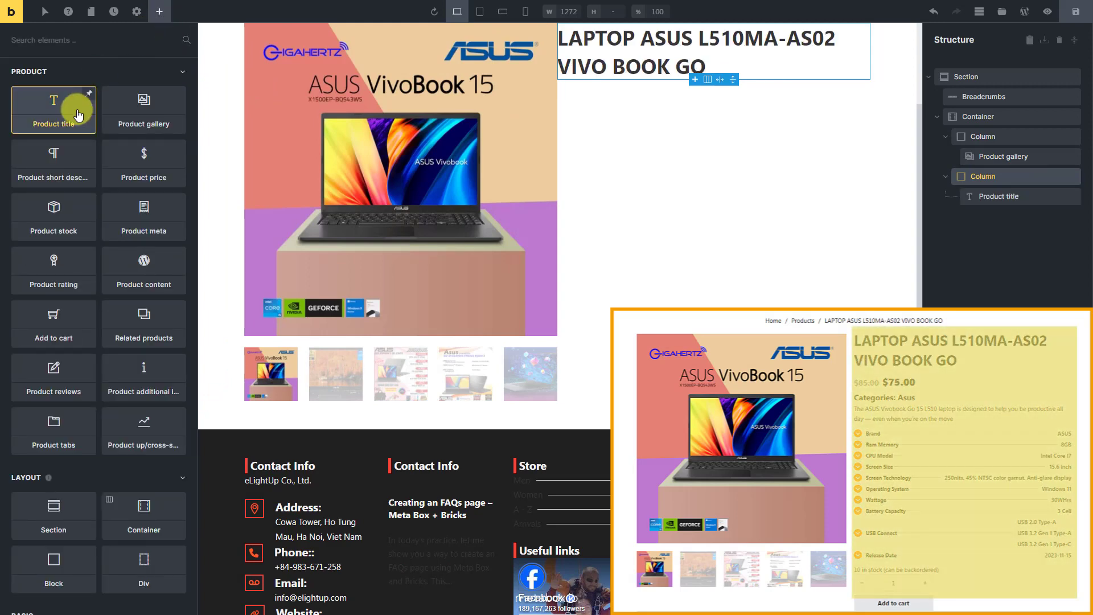
click(1045, 198)
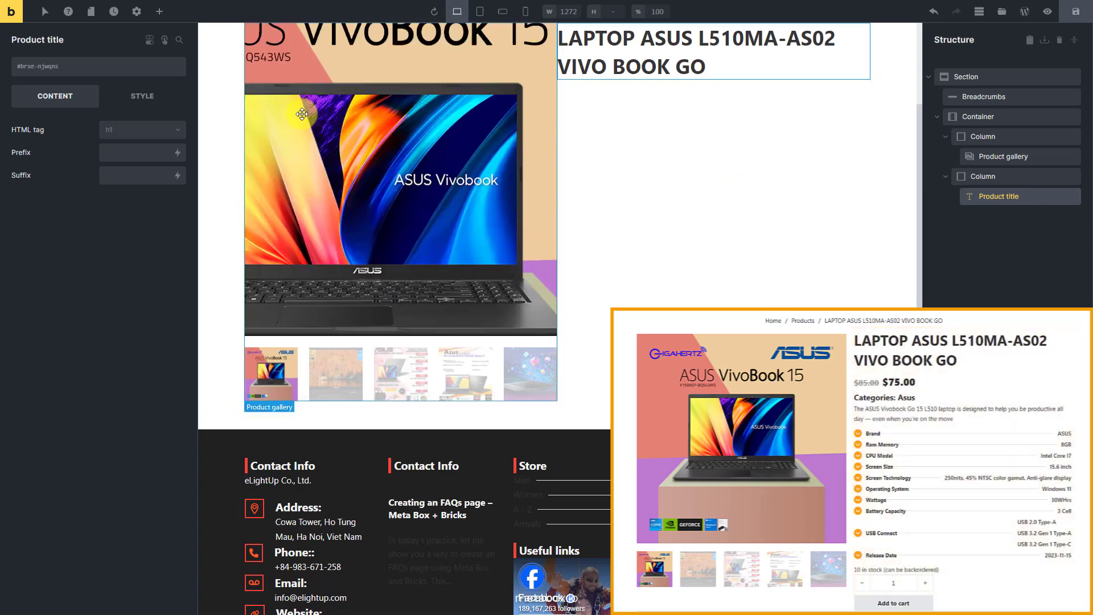
click(159, 13)
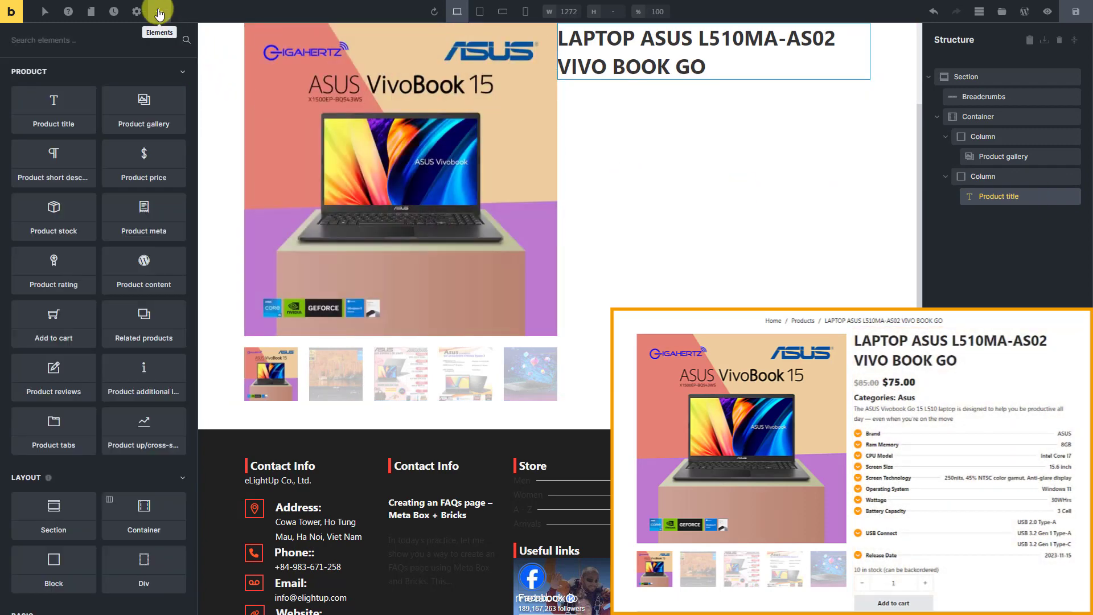
click(159, 157)
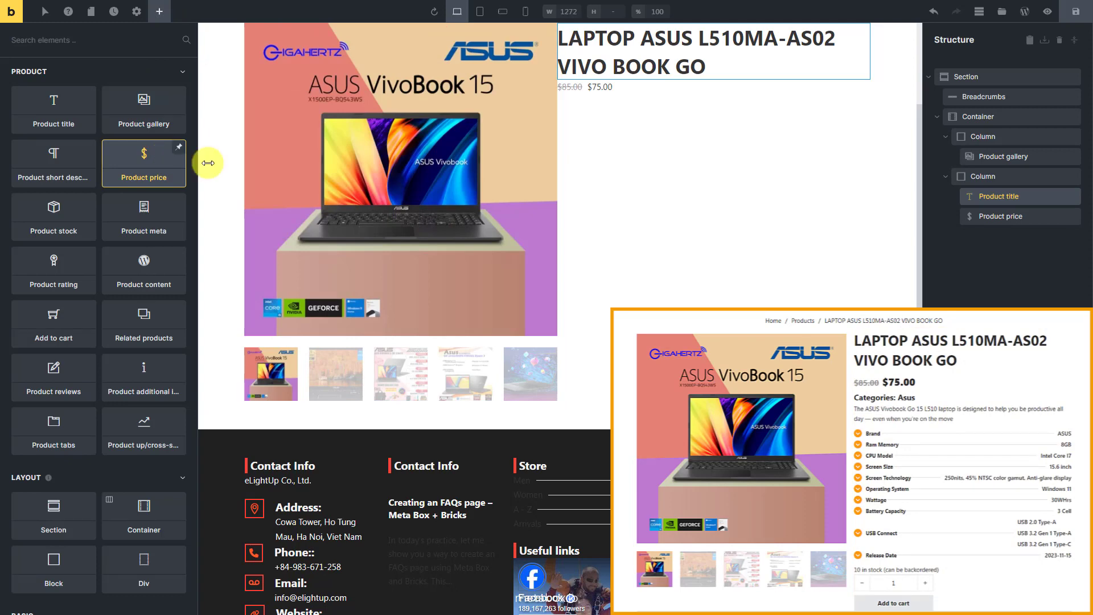
- Add a Product meta element below the Product price and remove the {woo_product_sku} field from it
click(1057, 217)
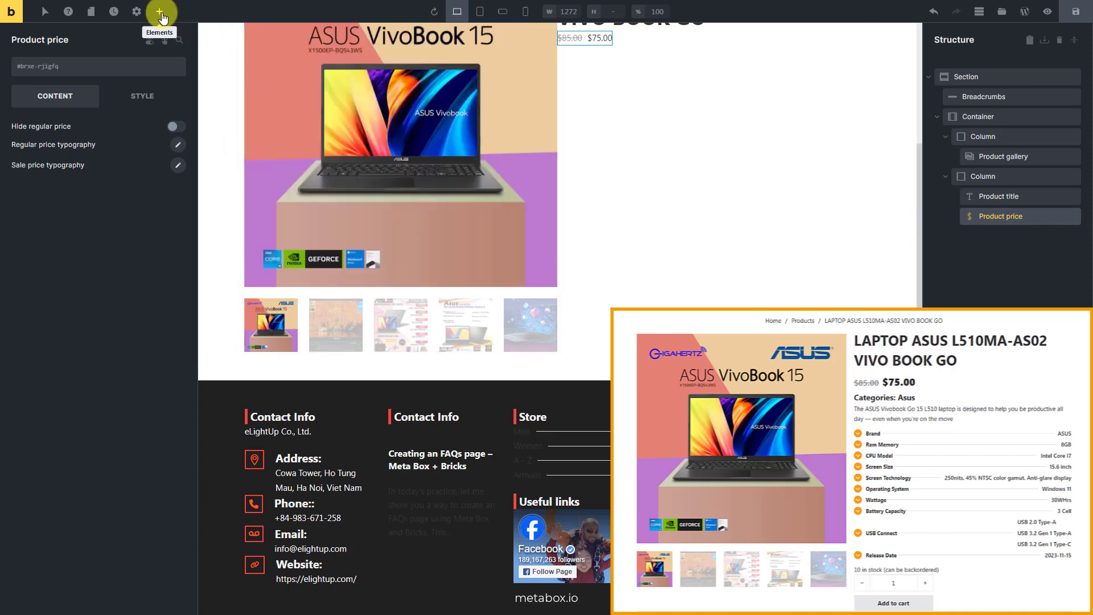
click(160, 16)
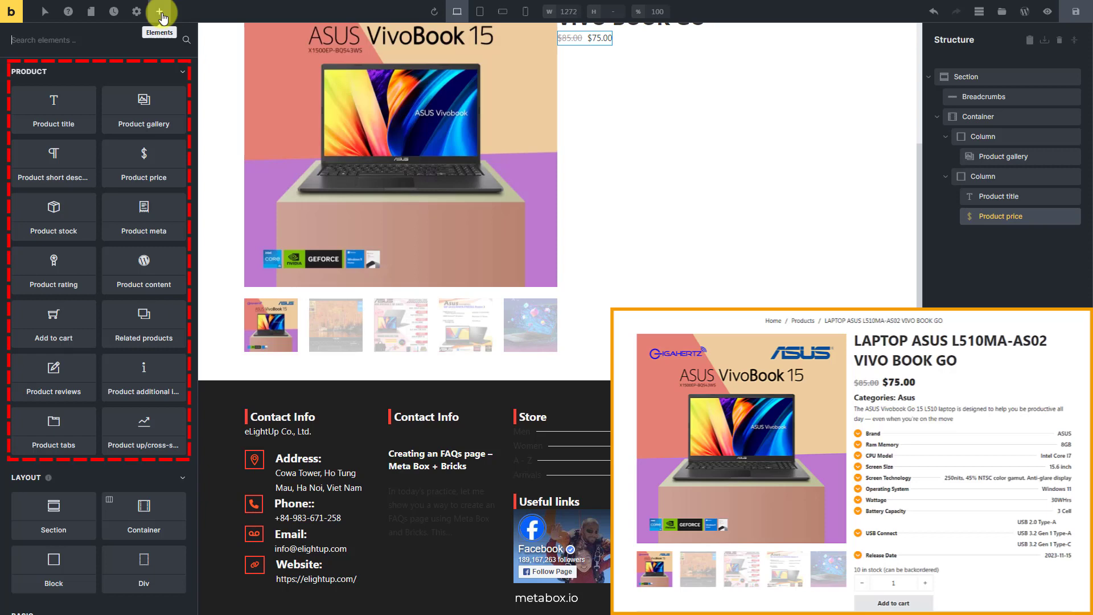
click(162, 216)
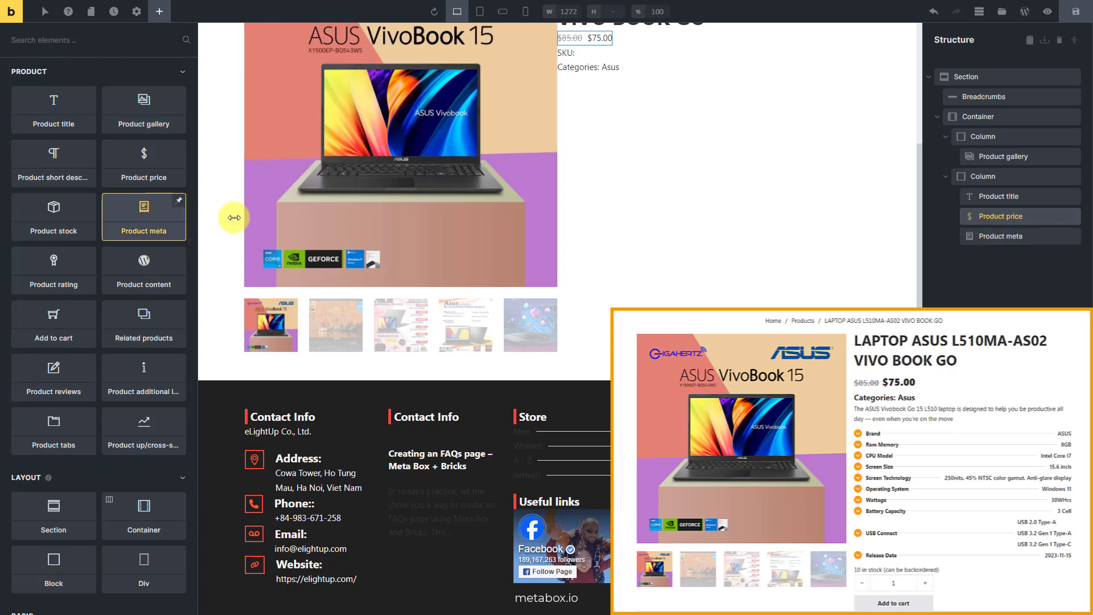
click(1045, 237)
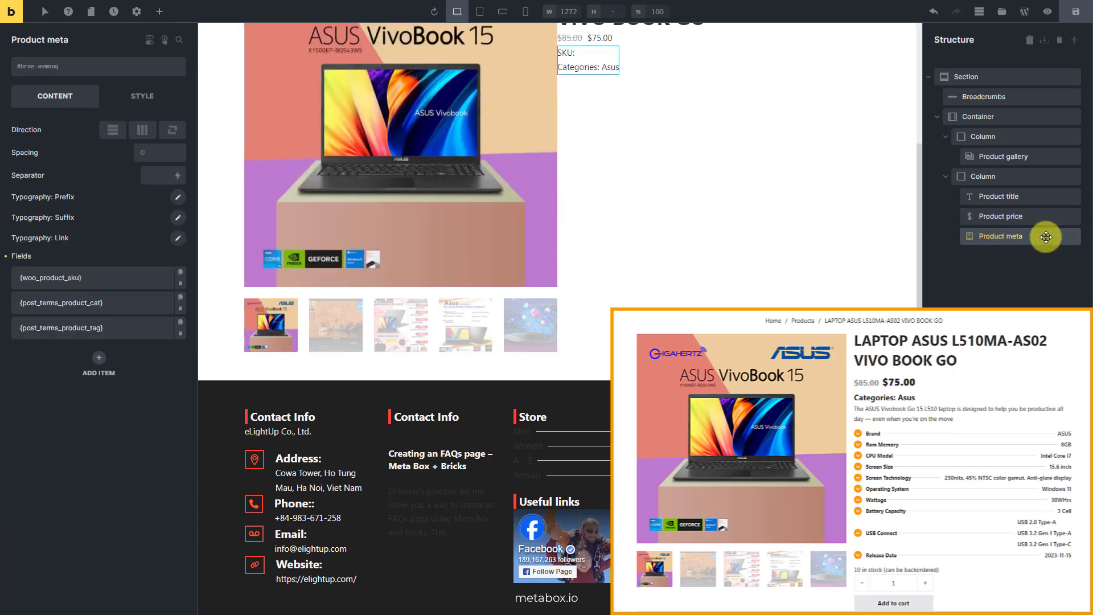
click(181, 283)
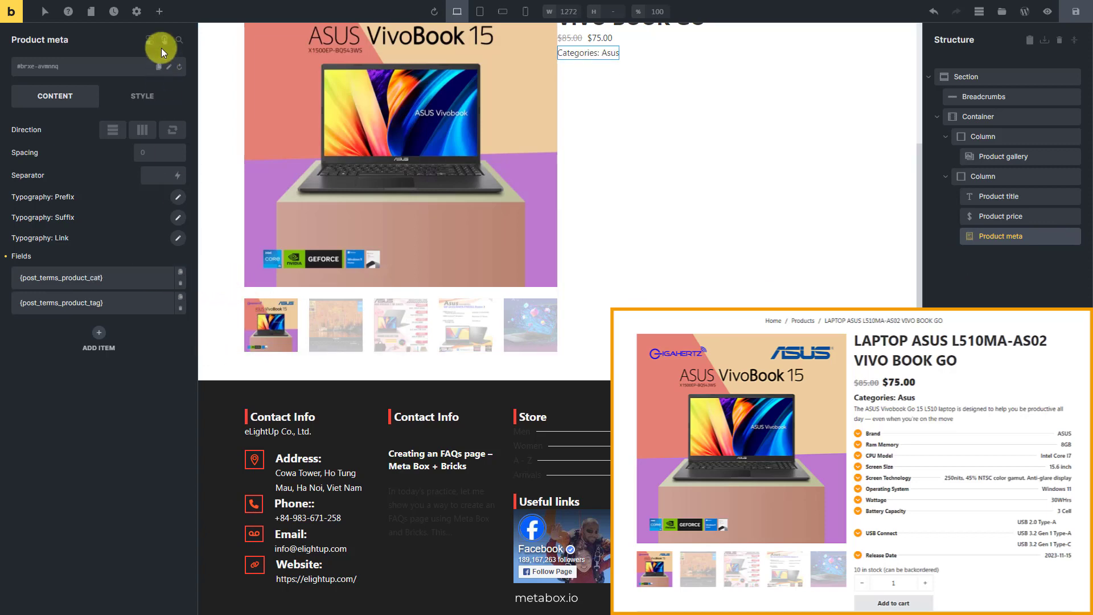
- Add a Product short description element below the Product meta element in the second column
click(159, 12)
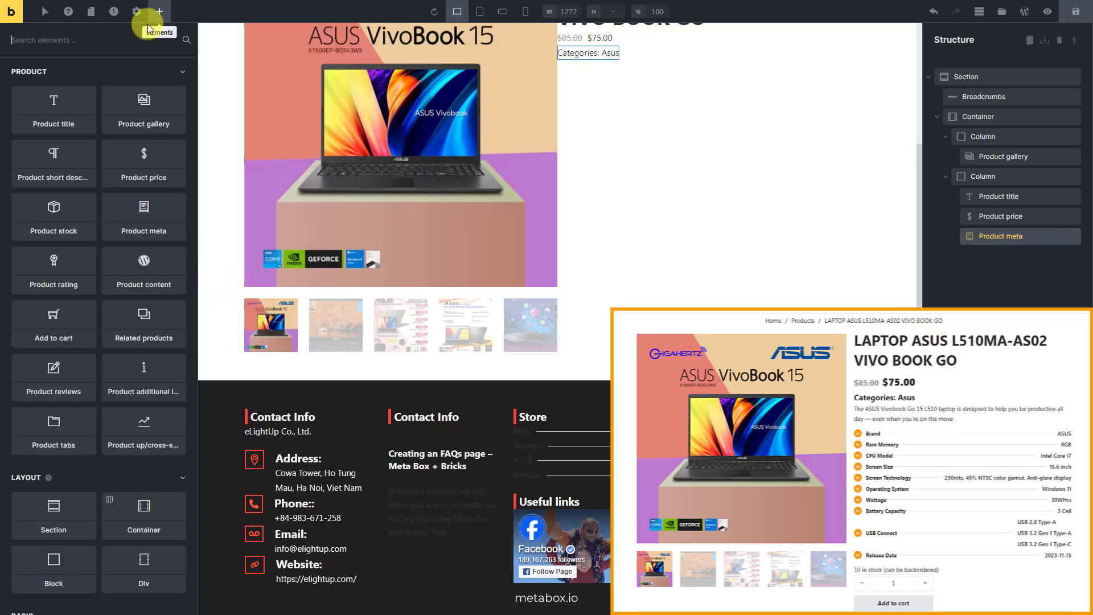
click(74, 167)
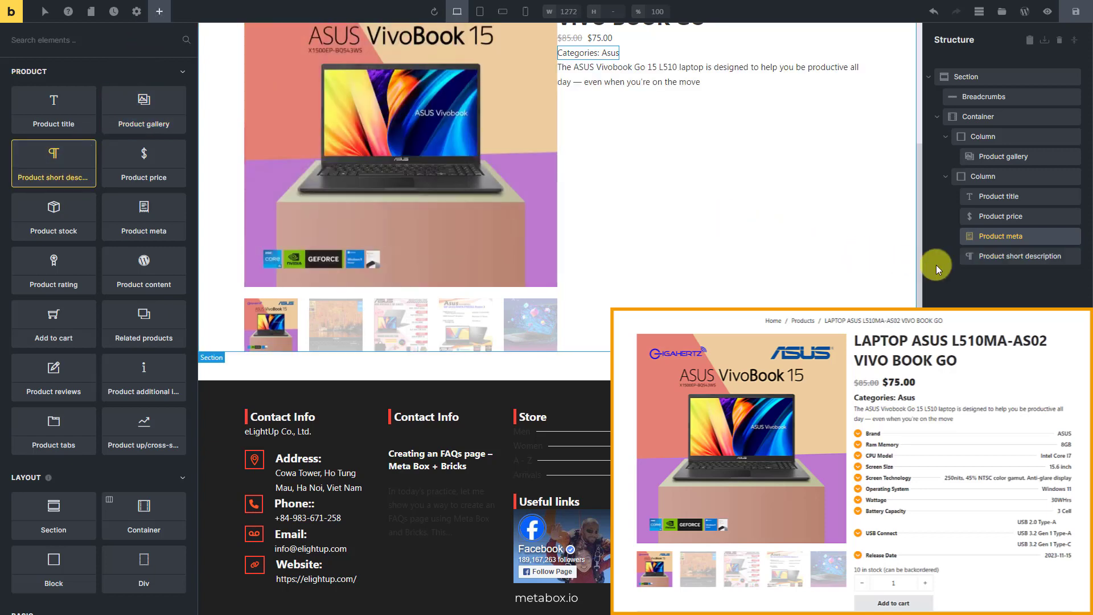
click(1031, 254)
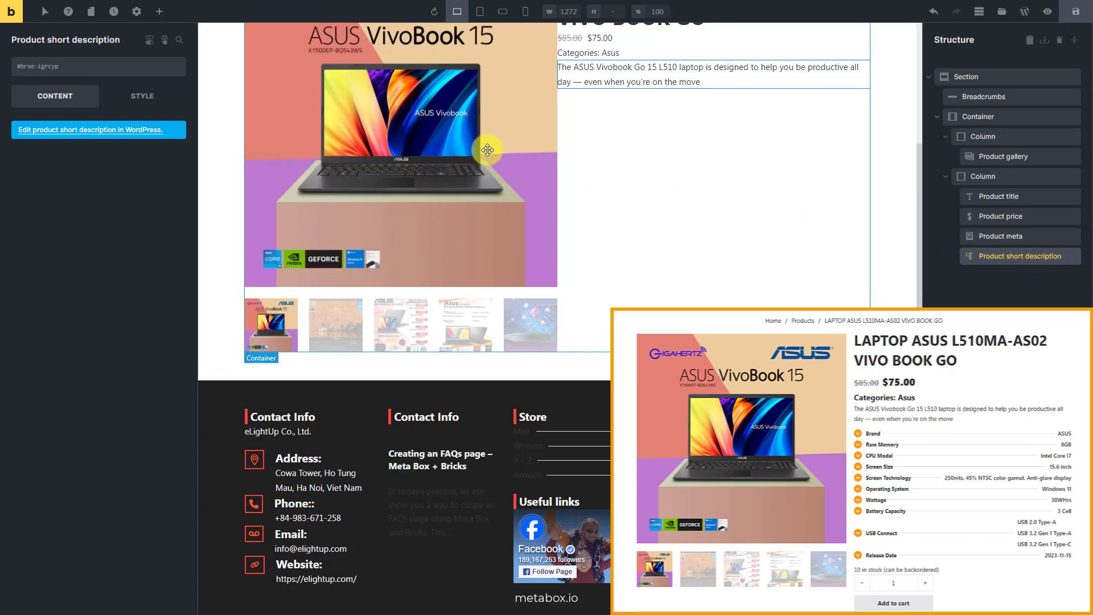
- Add a List element below the Product short description and delete its second default item
click(166, 13)
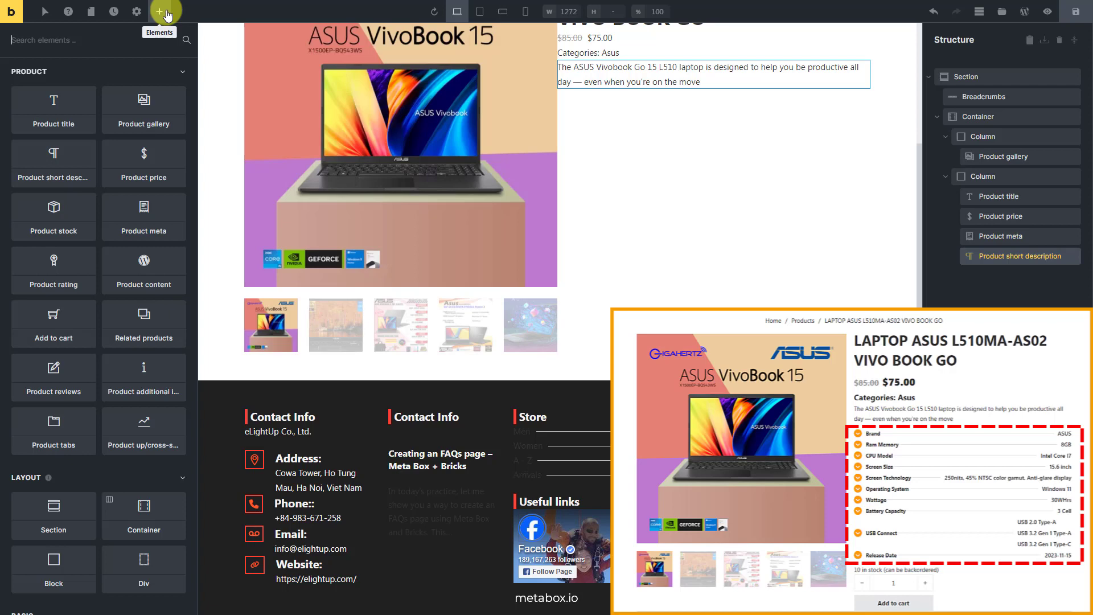
text(list)
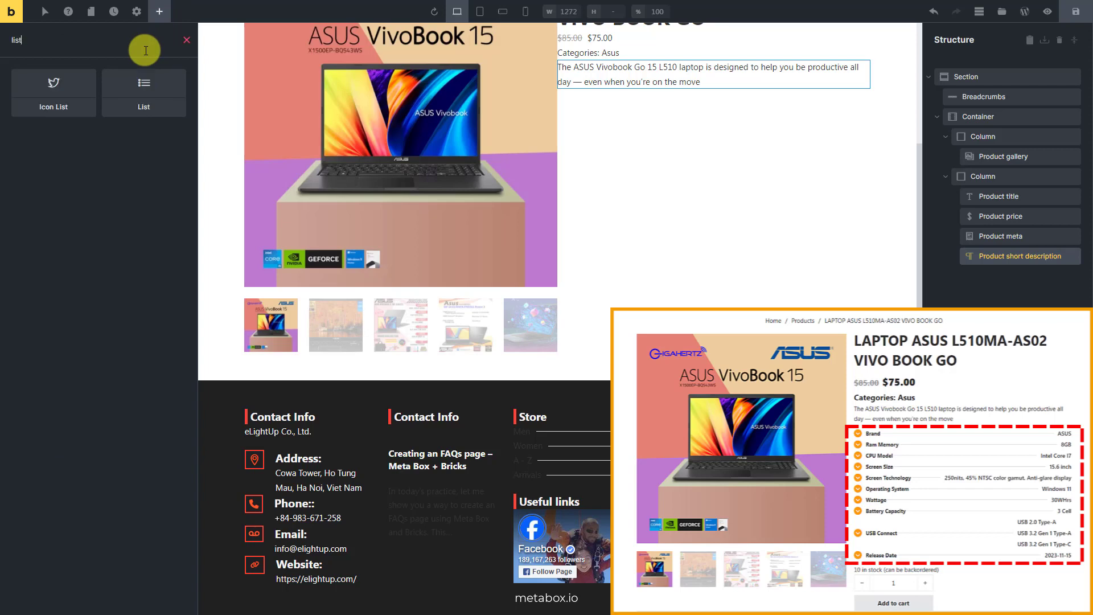
click(175, 111)
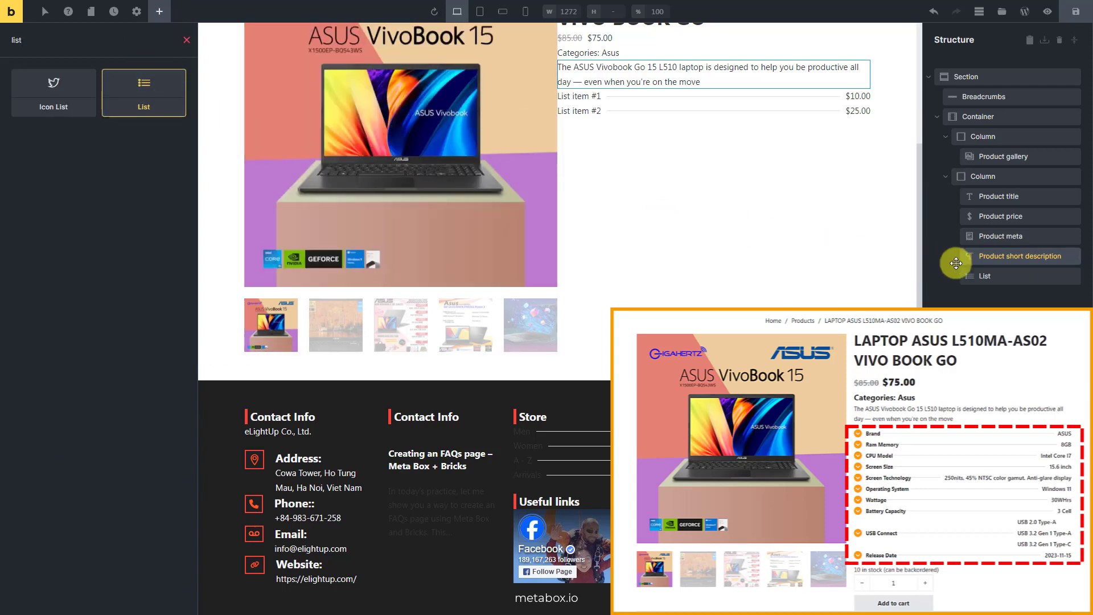
click(1006, 275)
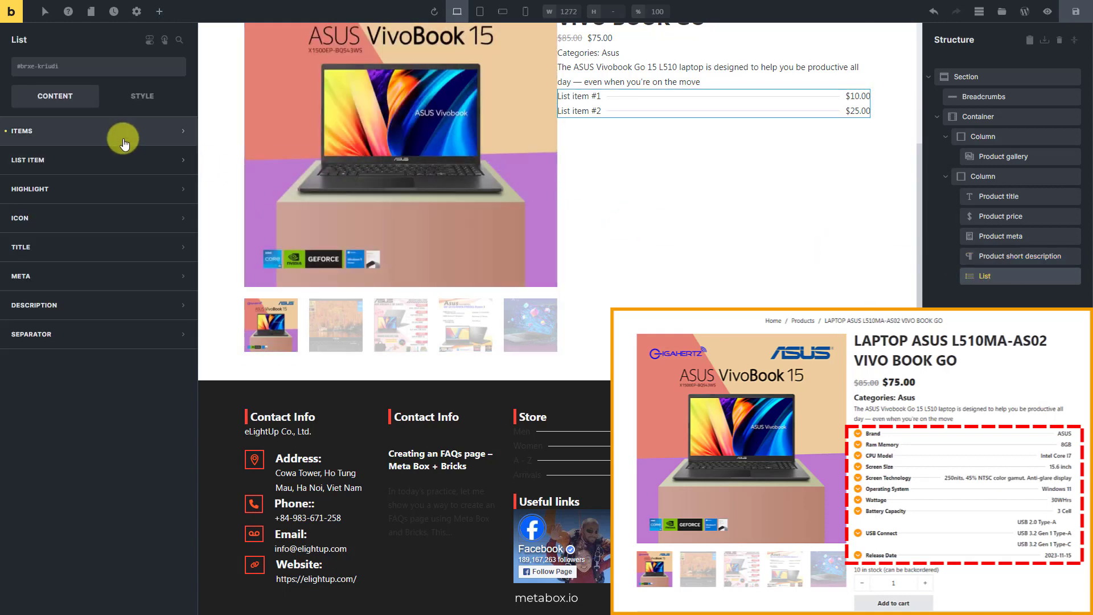
click(125, 137)
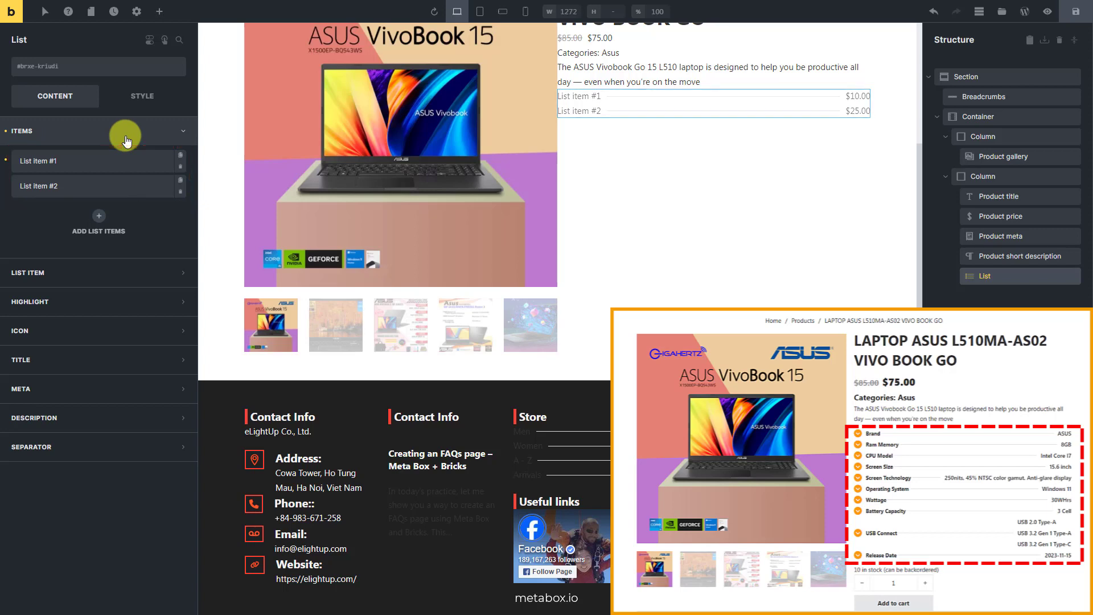
click(181, 191)
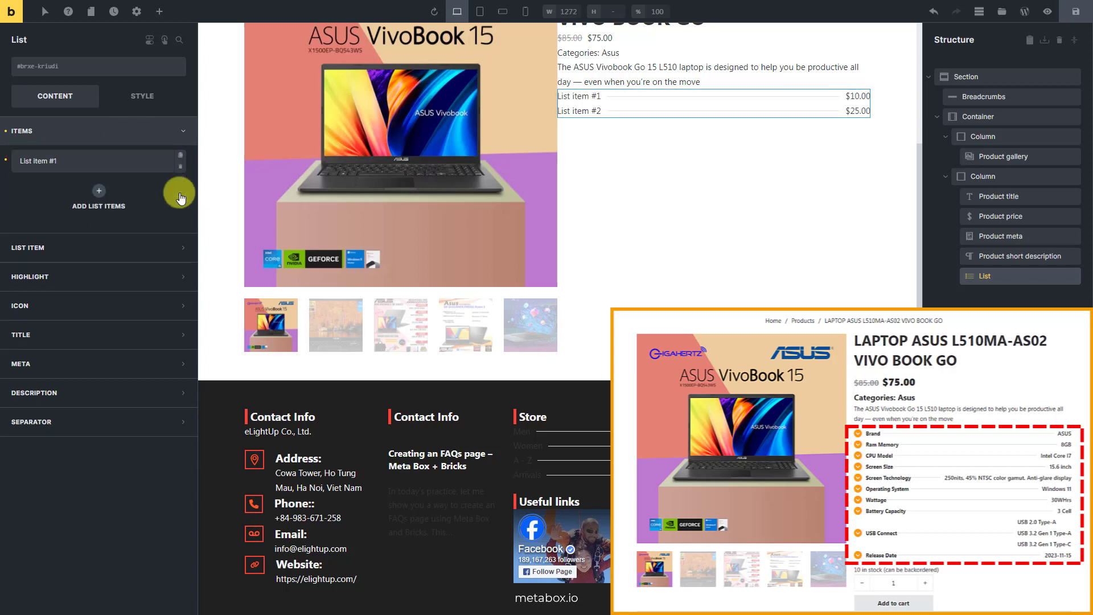
- Title the remaining list item Brand and set its meta to the Brand dynamic data tag from Meta Box (Products)
click(135, 161)
triple_click(128, 227)
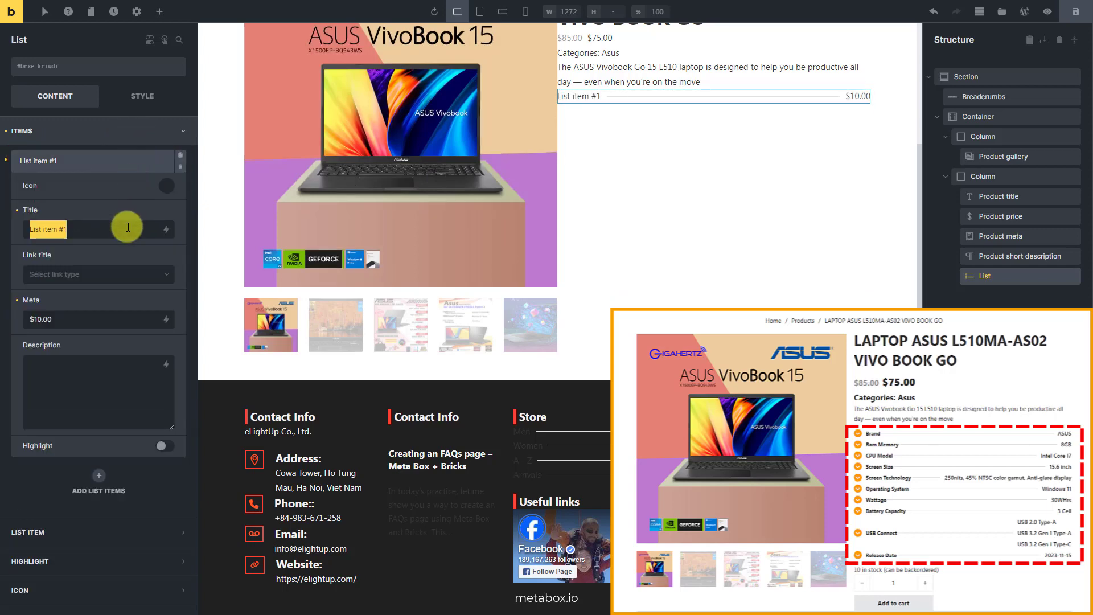
text(Brand)
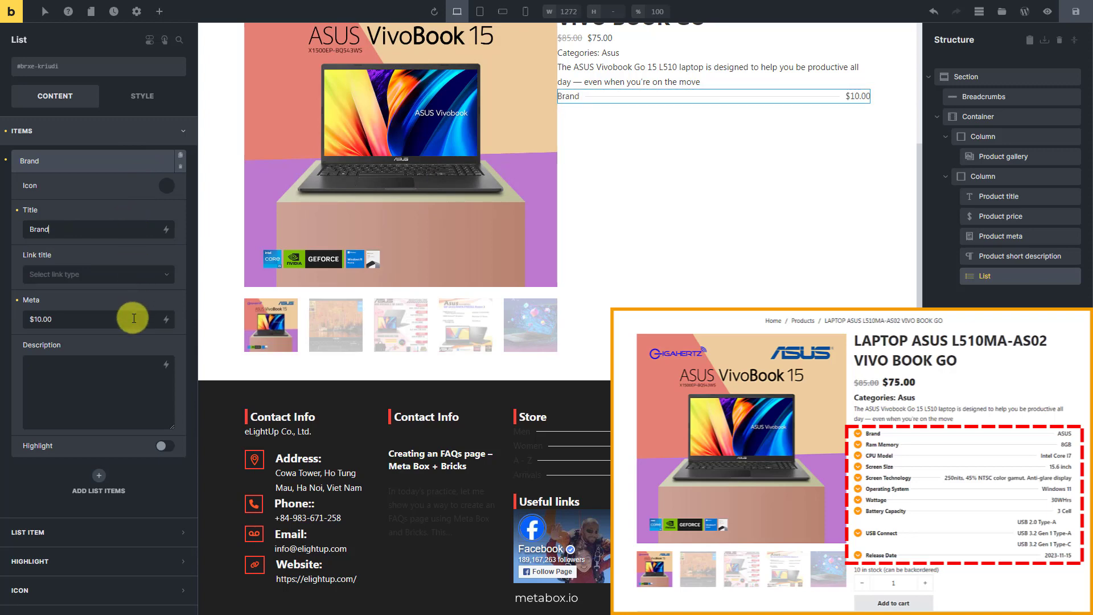
triple_click(134, 319)
key(BackSpace)
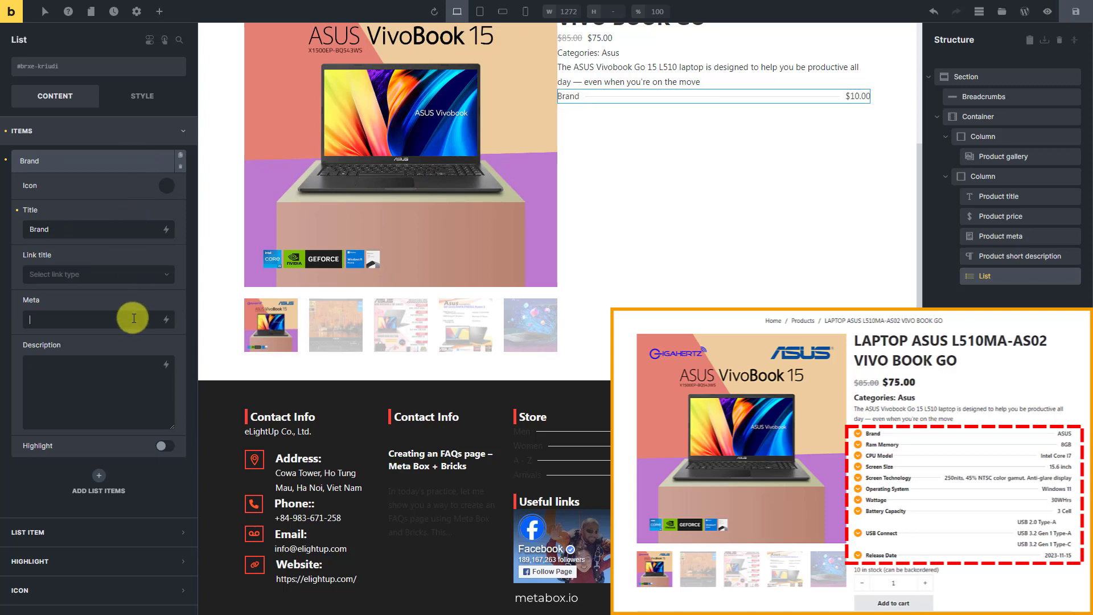
click(166, 322)
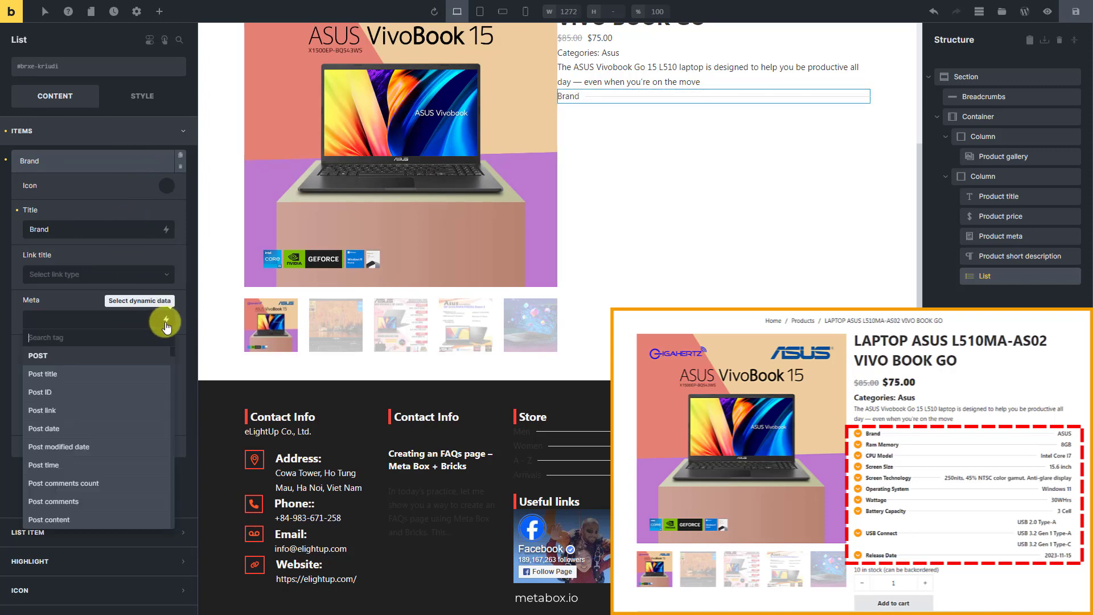
text(bra)
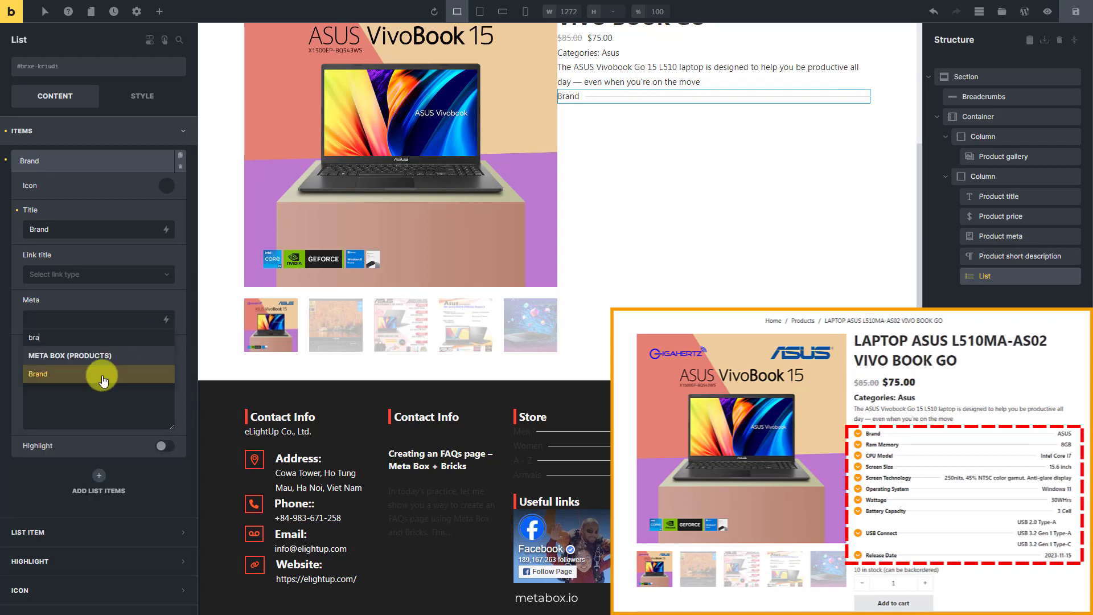
click(103, 377)
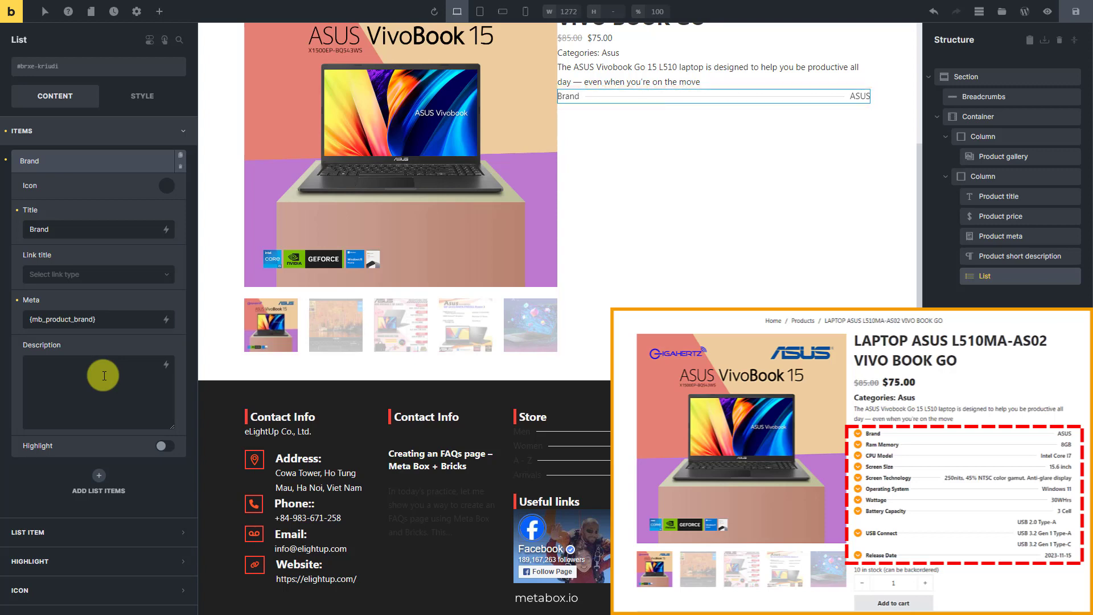
- Give the Brand list item the circled down-chevron icon from the Fontawesome - Solid library
click(171, 188)
click(136, 217)
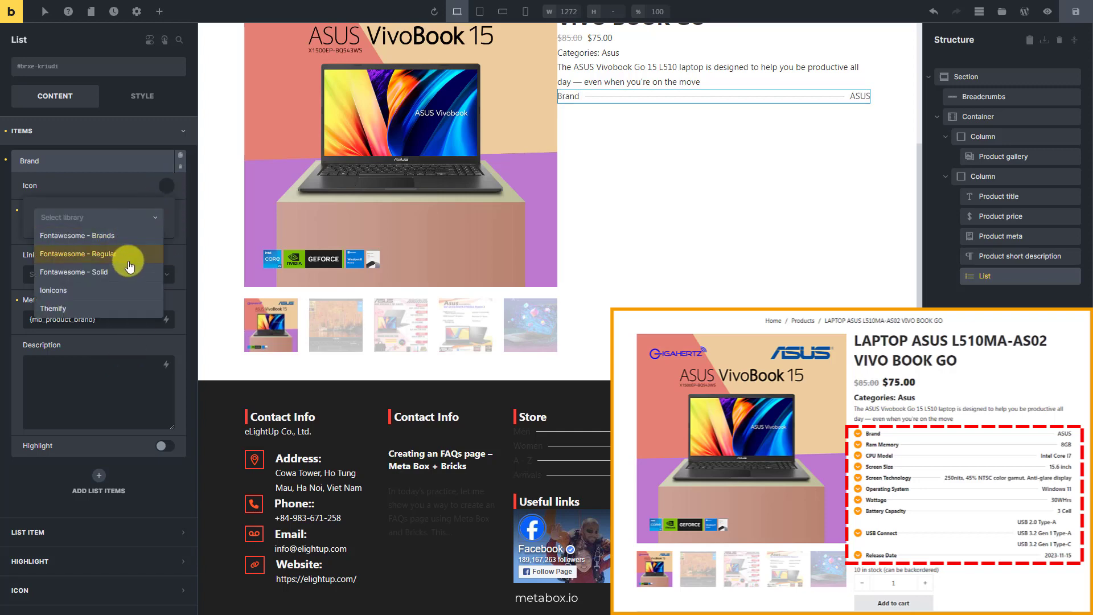
click(123, 272)
click(122, 246)
text(c)
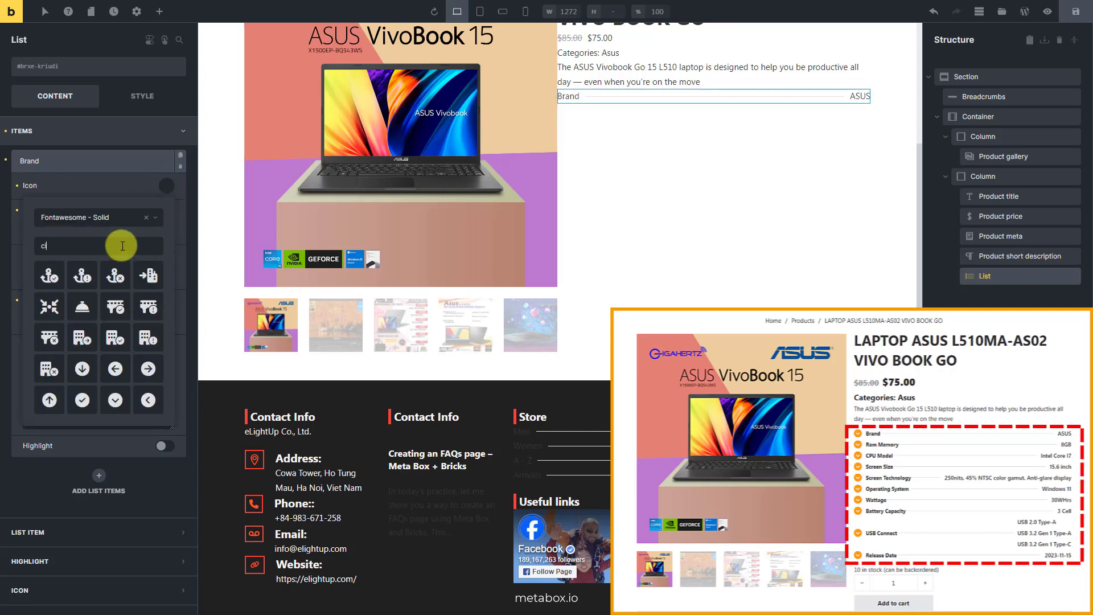
text(ir)
click(54, 401)
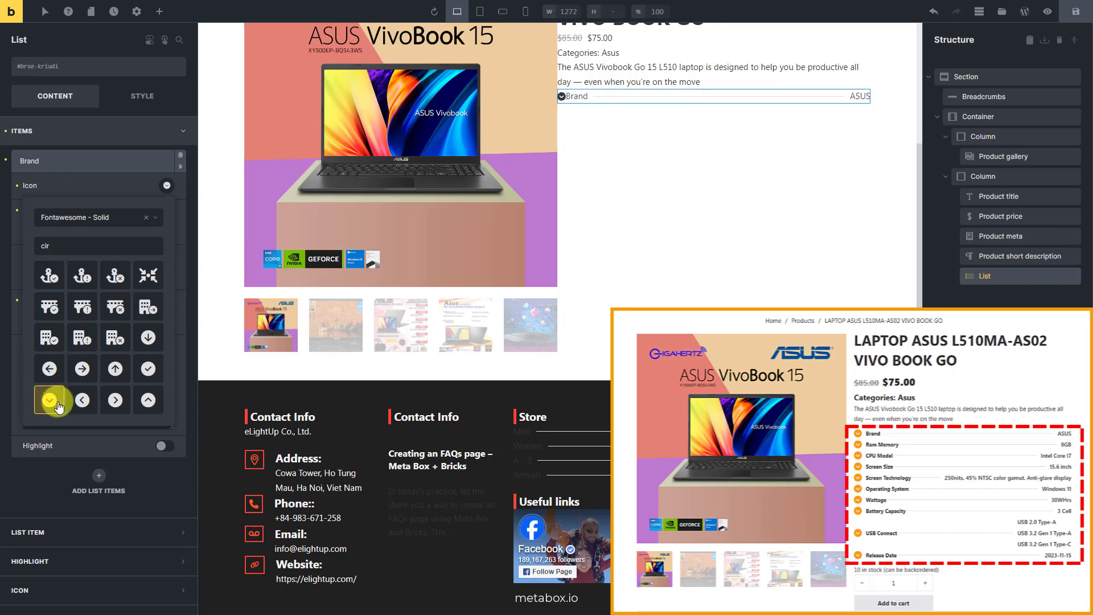
click(119, 185)
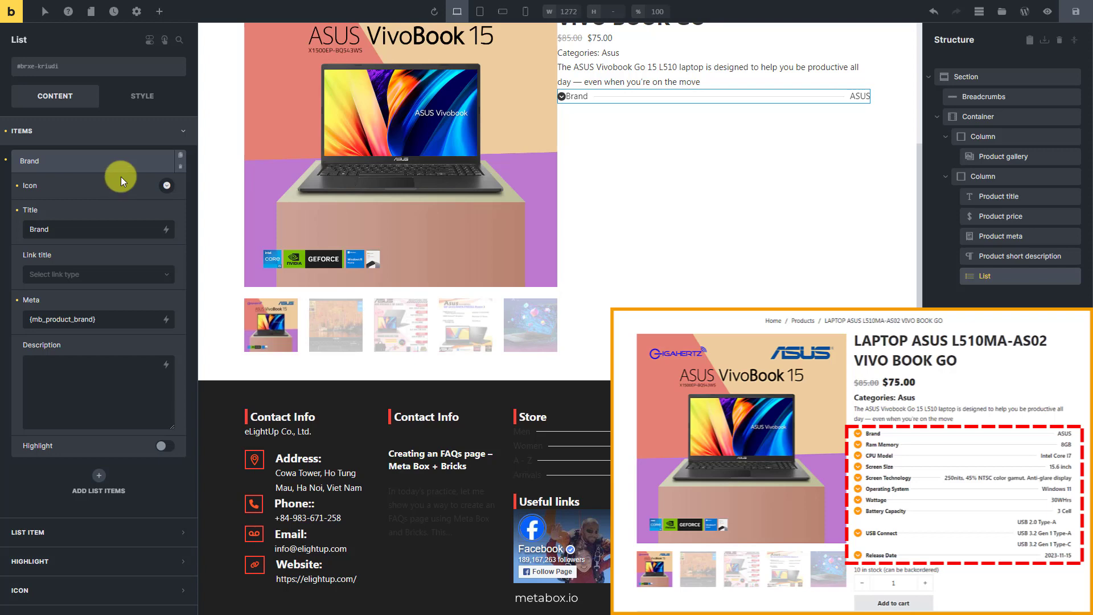
click(122, 166)
- Add a list item titled Ram Memory and set its meta to the Meta Box Ram Memory dynamic data tag
click(98, 190)
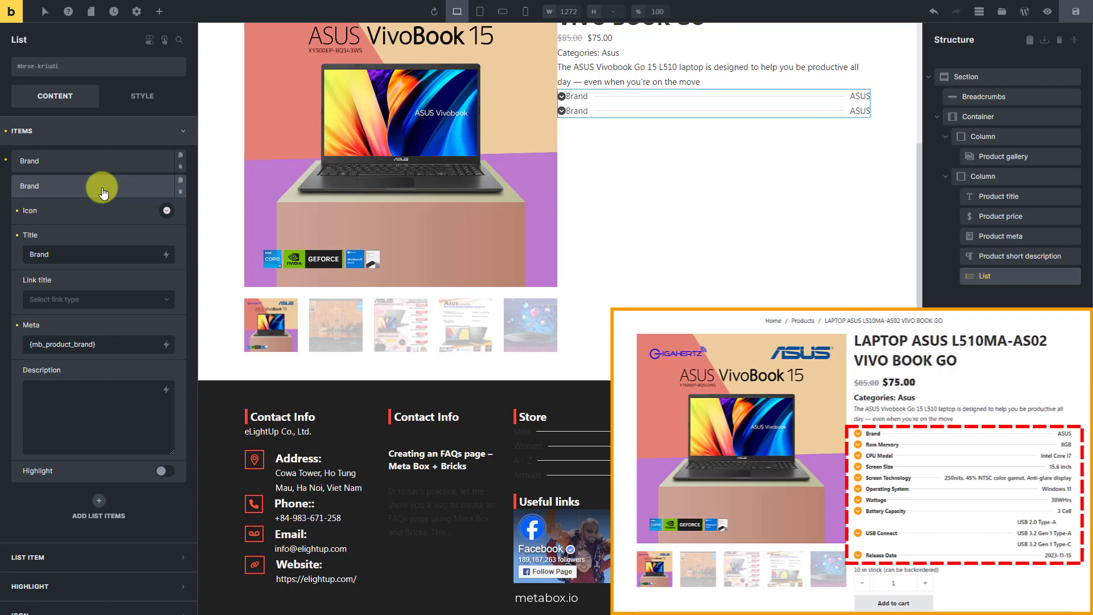
double_click(118, 255)
text(Ram Memory)
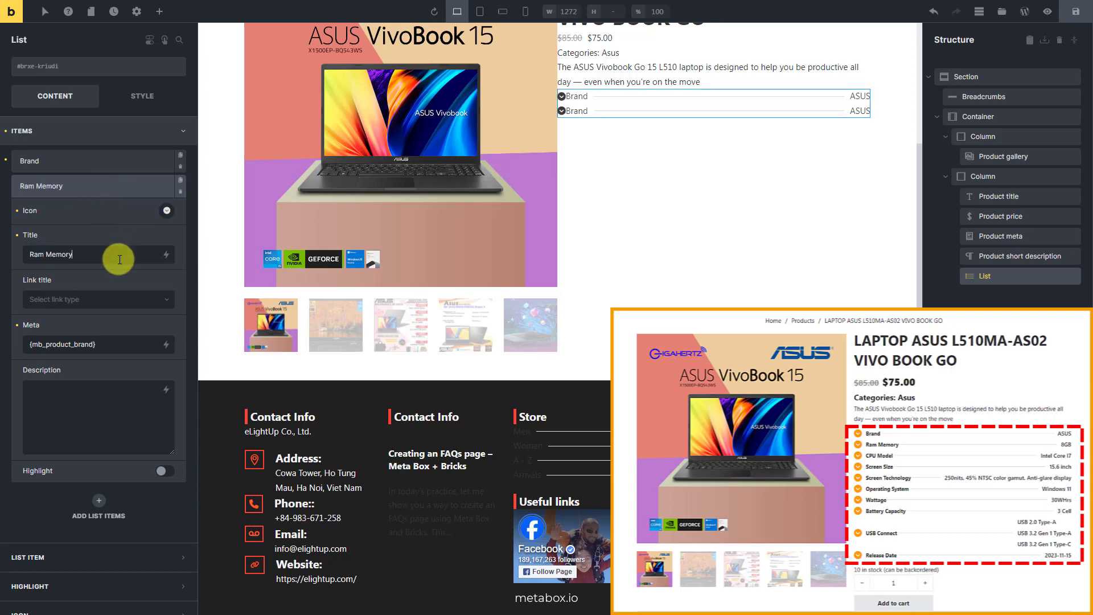
triple_click(134, 347)
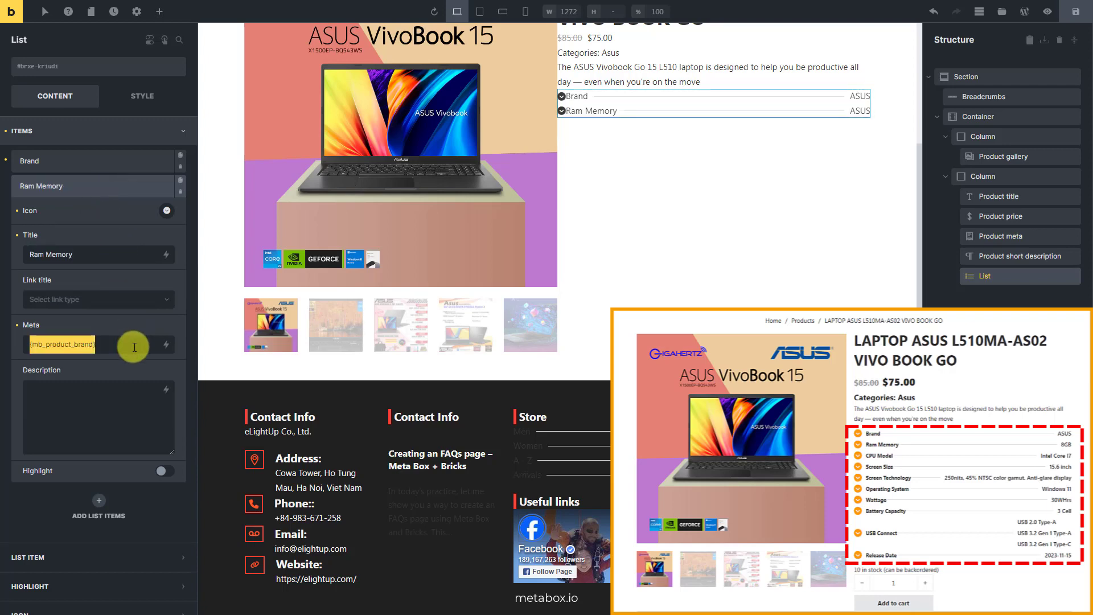
key(BackSpace)
click(167, 345)
text(ram)
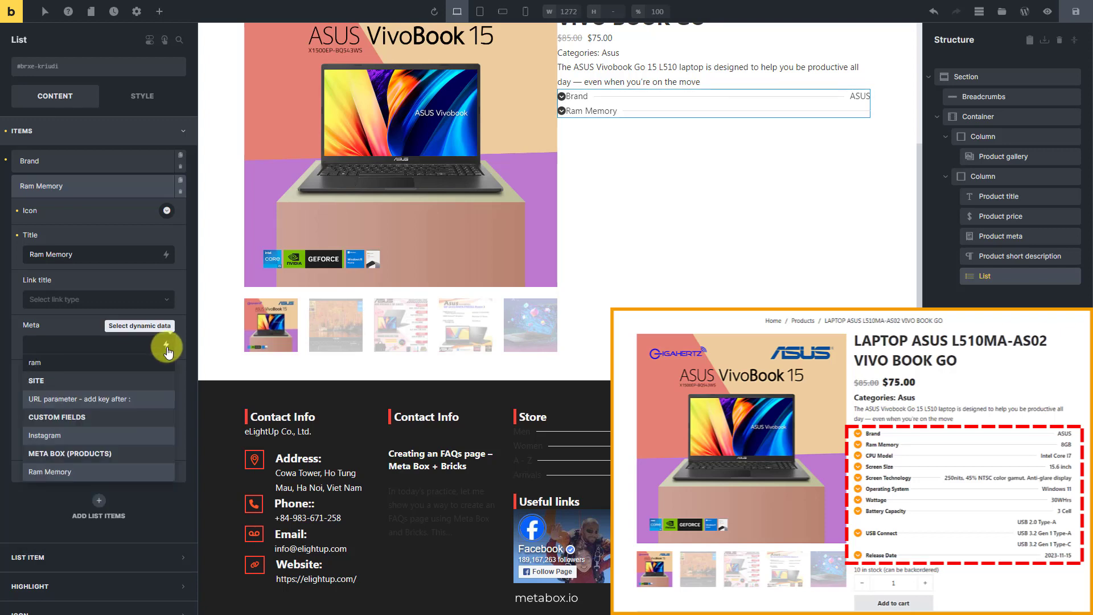
click(103, 470)
click(115, 190)
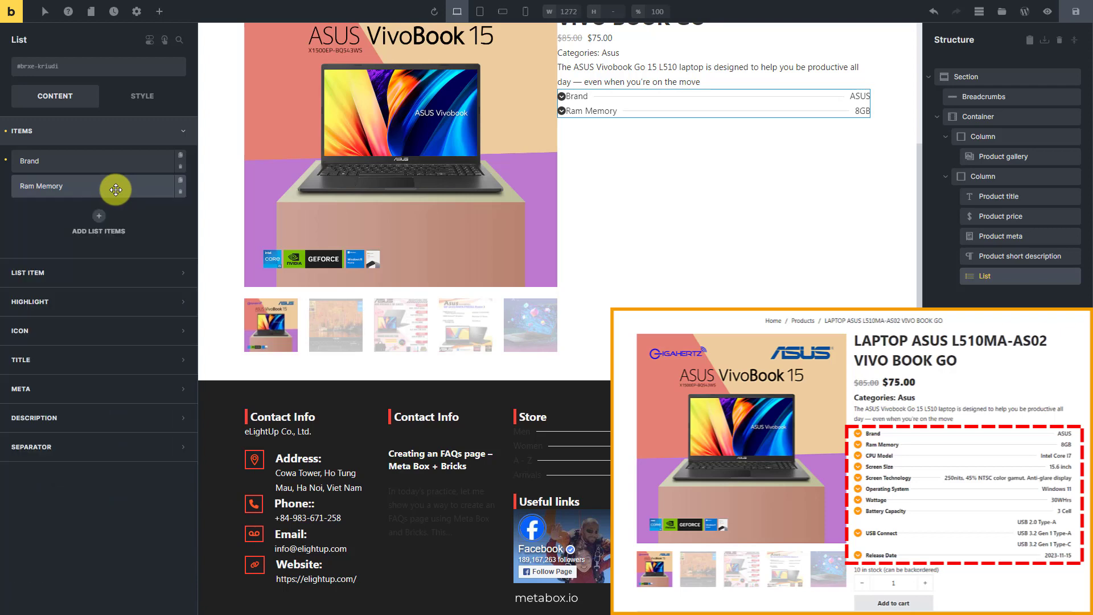
- Add a list item titled CPU Model and set its meta to the Meta Box CPU Model dynamic data tag
click(101, 215)
click(121, 278)
triple_click(121, 278)
text(CPU Model)
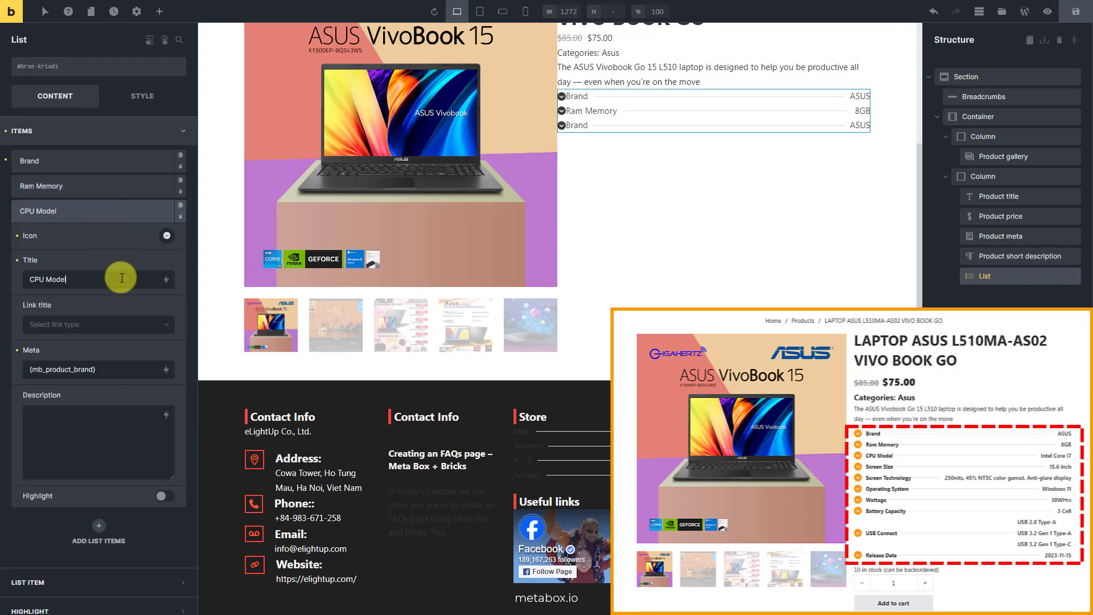
triple_click(136, 365)
key(BackSpace)
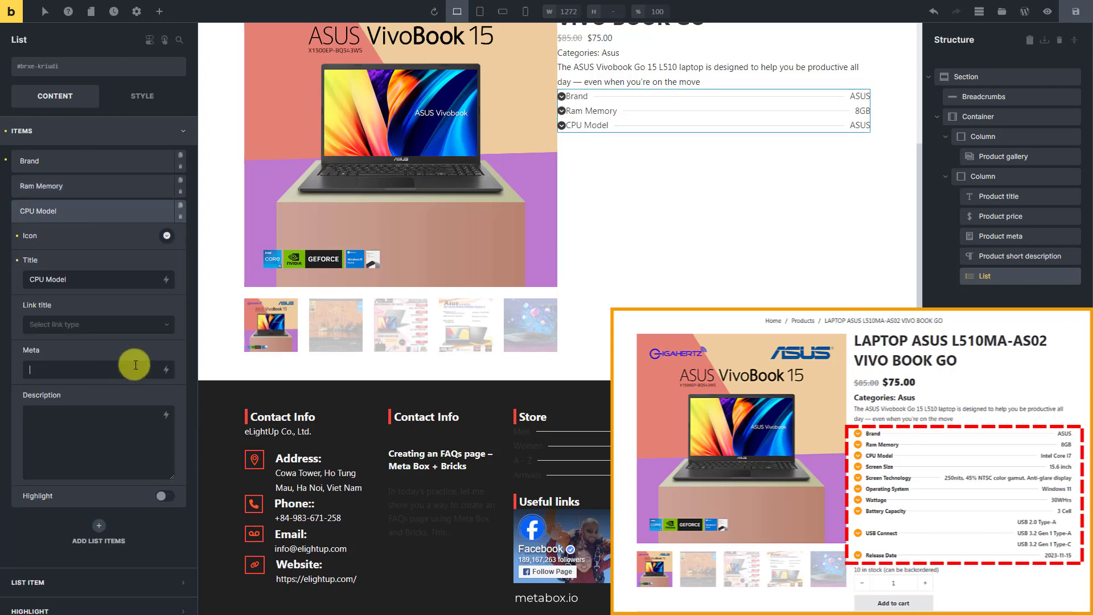
click(166, 369)
text(cpu)
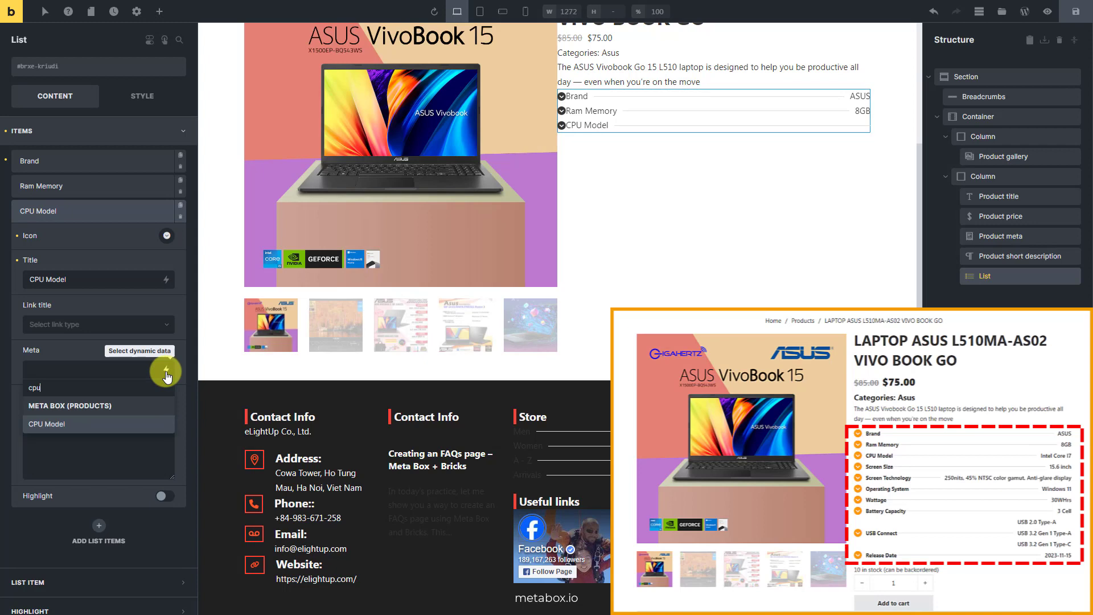
click(114, 423)
click(112, 211)
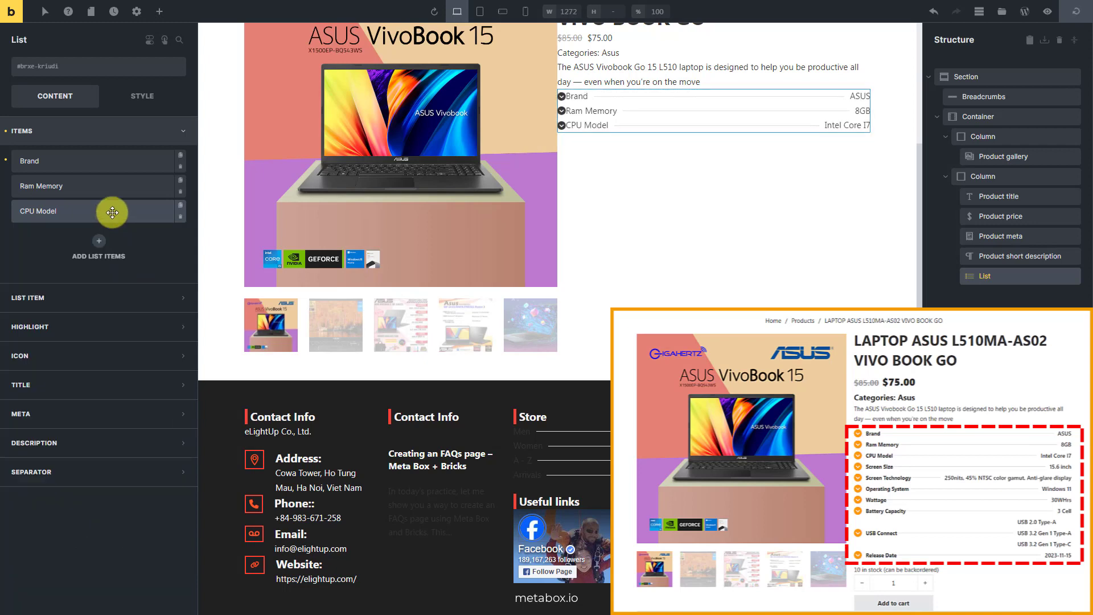
- Add a list item titled Screen Size and set its meta to the Meta Box Screen Size dynamic data tag
click(99, 248)
triple_click(63, 304)
text(Screen Size)
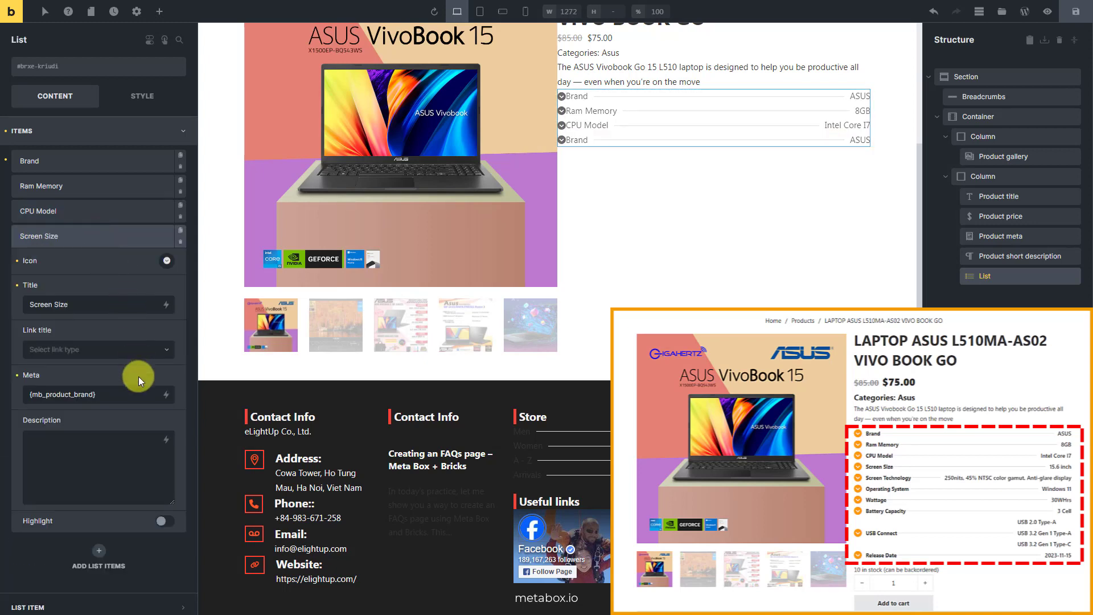
triple_click(141, 399)
key(BackSpace)
click(165, 394)
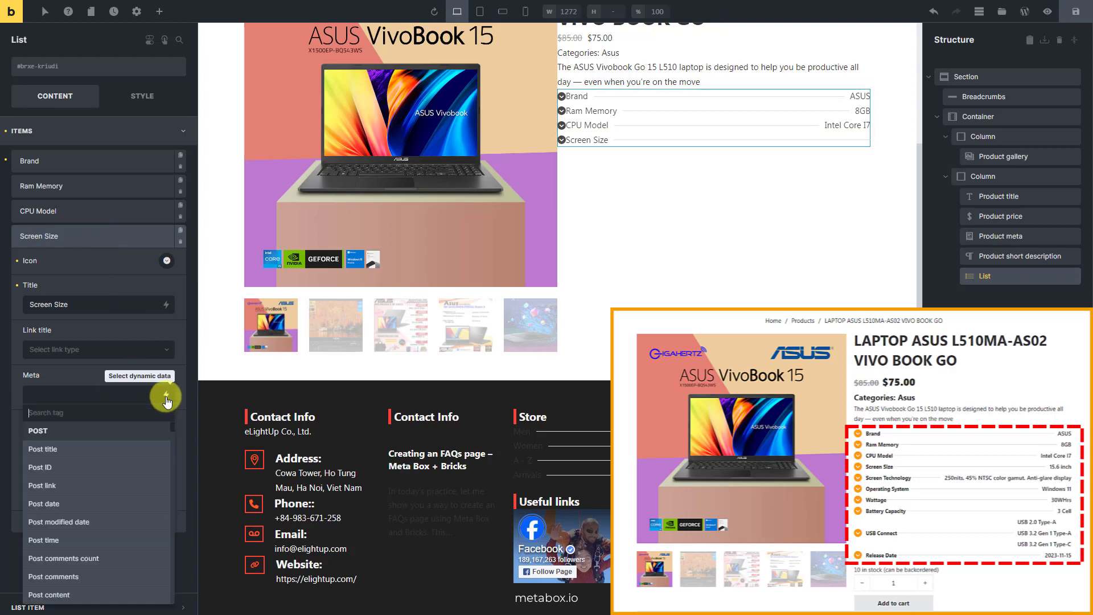
text(scre)
click(129, 450)
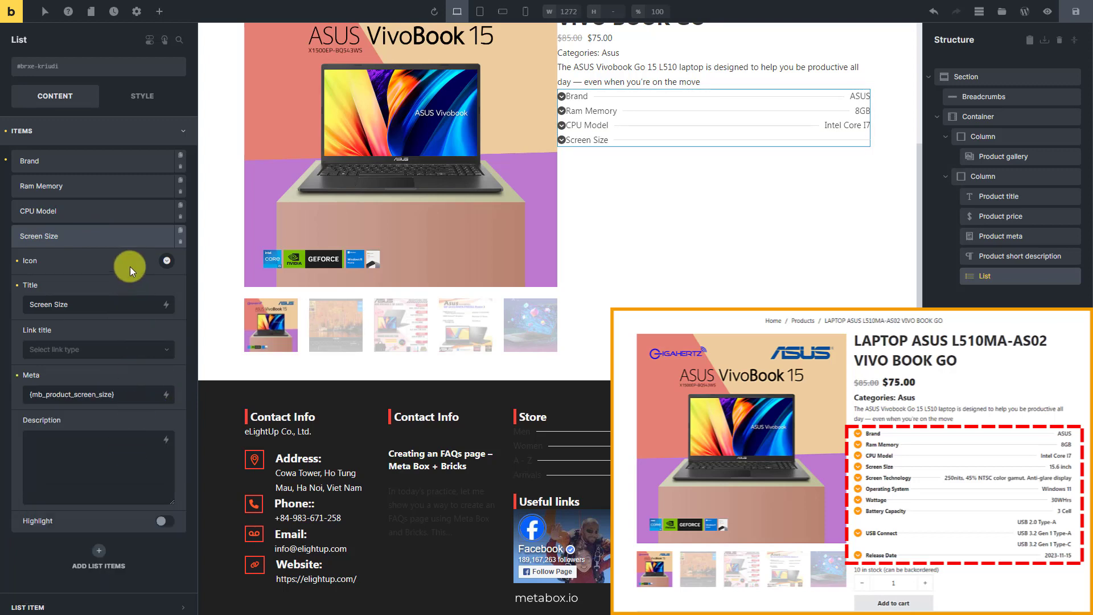
click(127, 235)
- Add a list item titled Screen Technology and set its meta to the Meta Box Screen Technology dynamic data tag
click(100, 273)
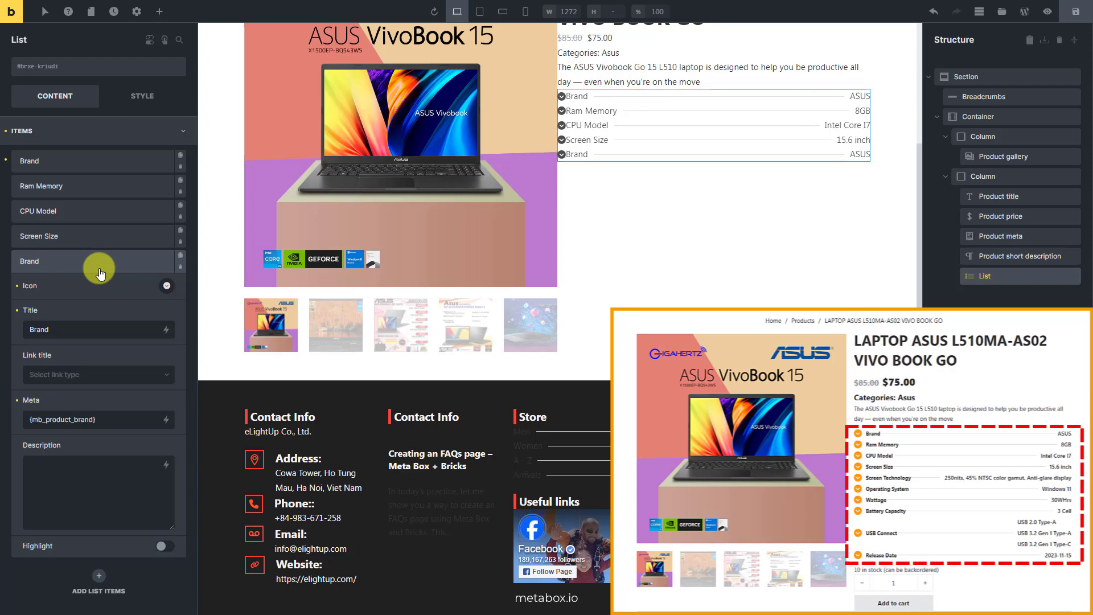
triple_click(123, 326)
text(Screen Technology)
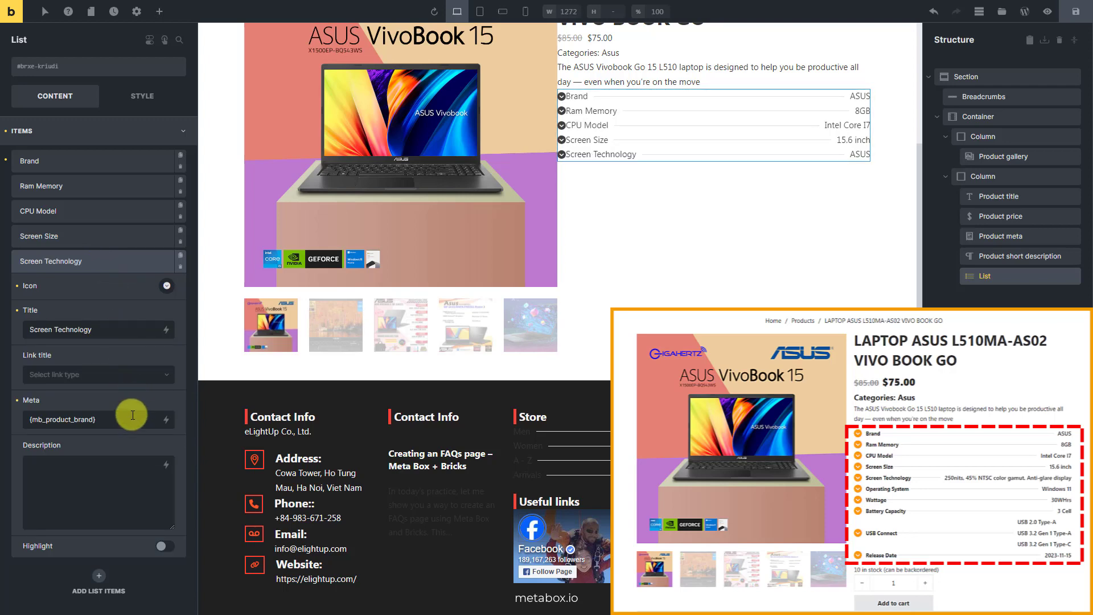
triple_click(132, 420)
key(BackSpace)
click(166, 422)
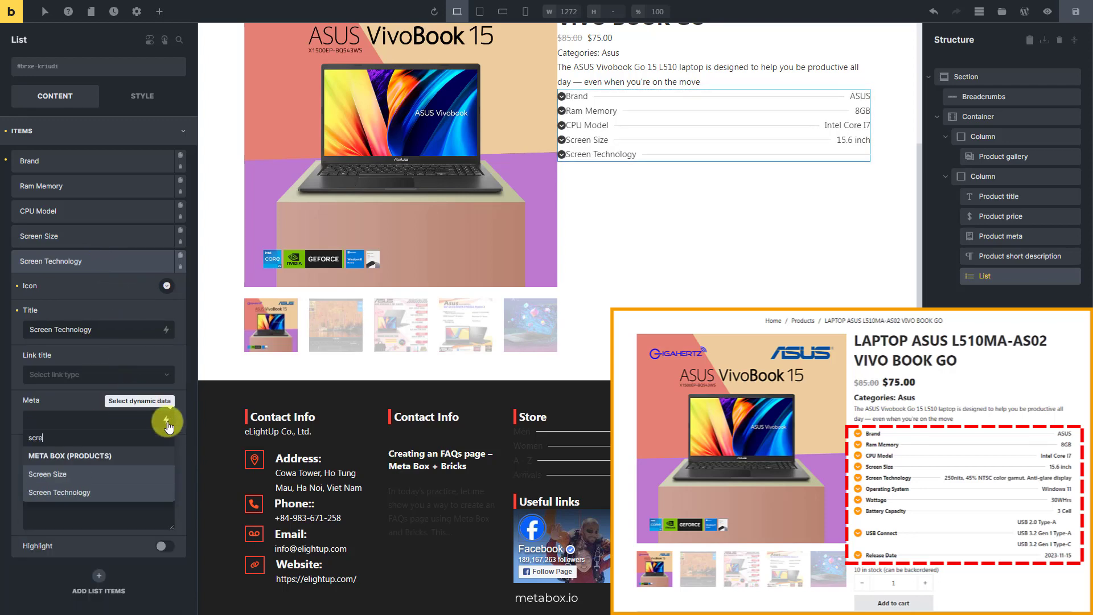
click(110, 488)
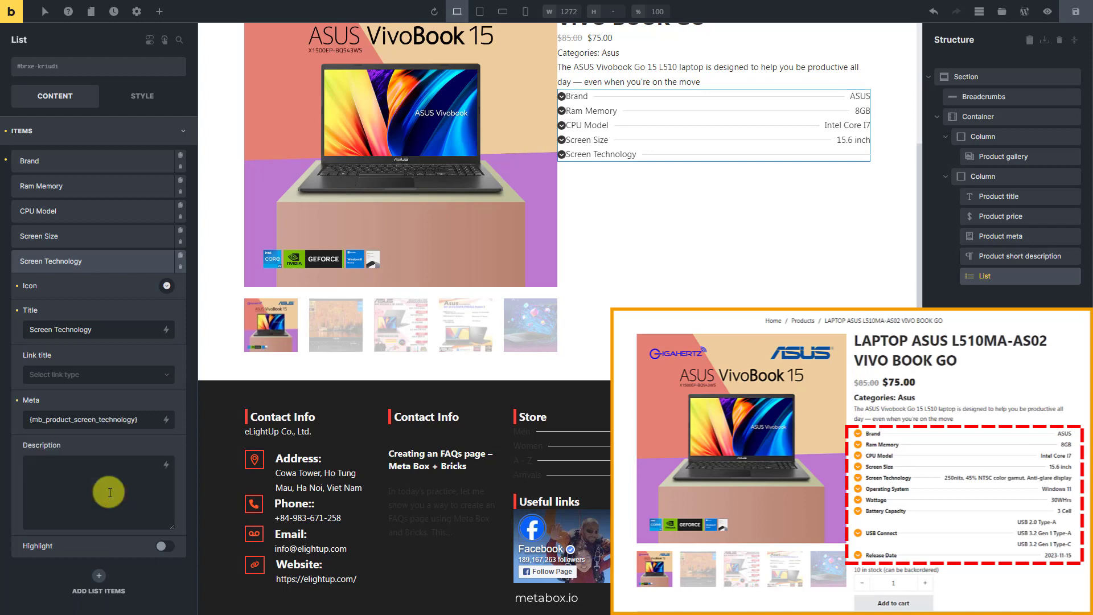
click(122, 261)
- Add a list item titled Operating System and set its meta to the Meta Box Operating System dynamic data tag
click(99, 286)
triple_click(110, 354)
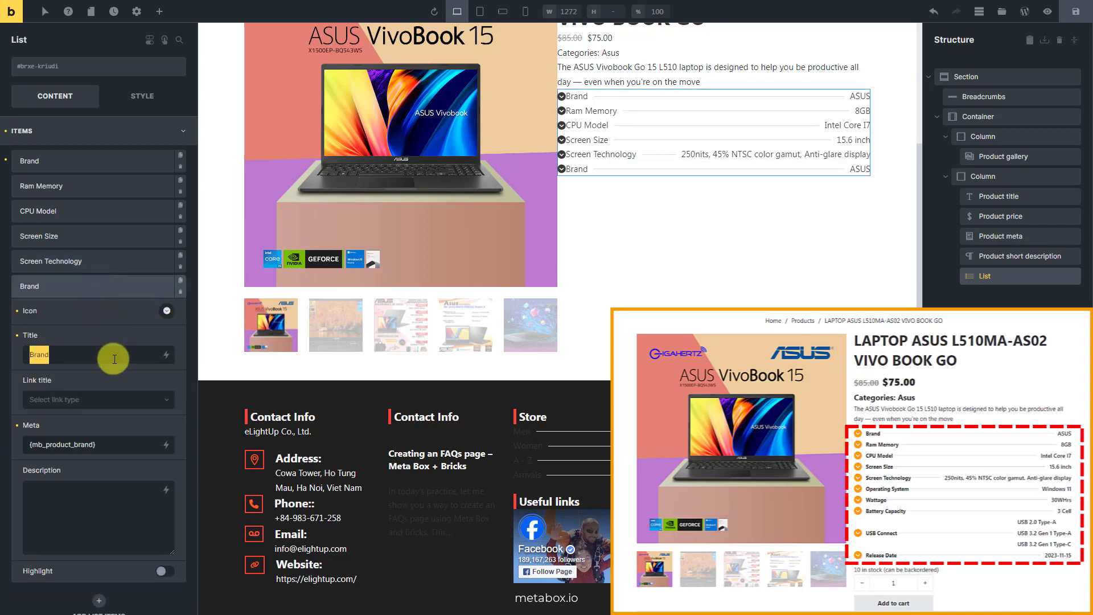
text(Operating System)
triple_click(118, 446)
key(BackSpace)
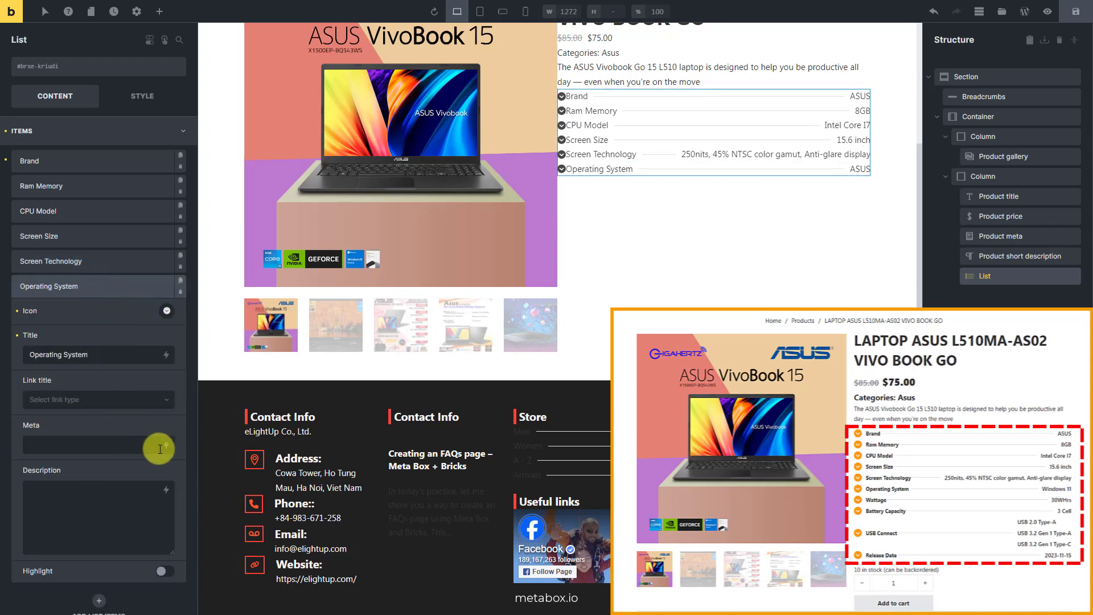
click(166, 445)
text(opera)
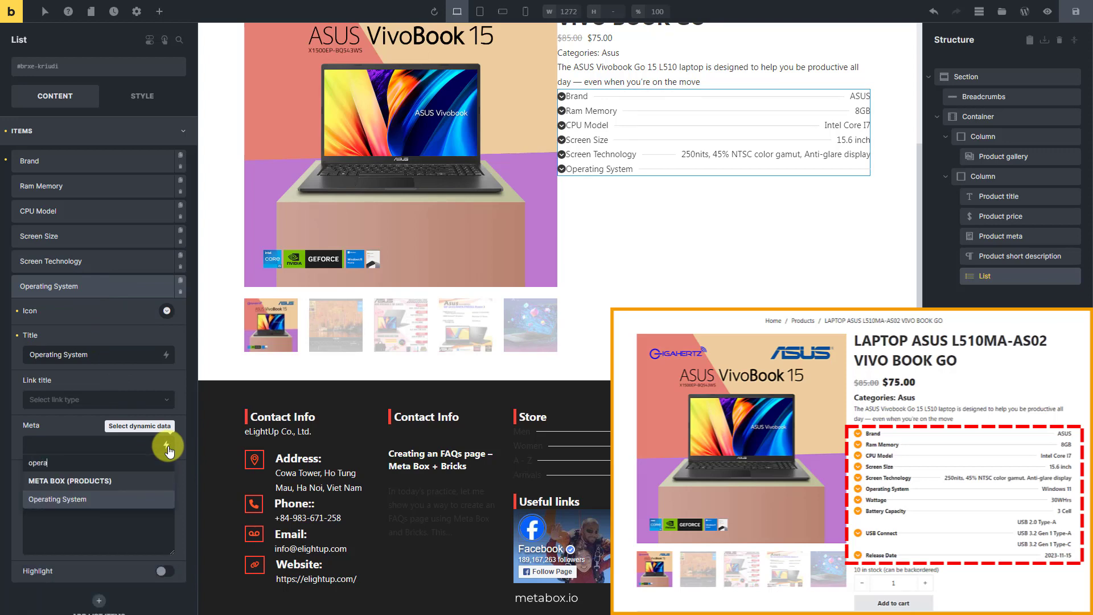
click(131, 498)
click(122, 281)
- Add a list item titled Wattage and set its meta to the Meta Box Wattage dynamic data tag followed by WHrs
click(98, 316)
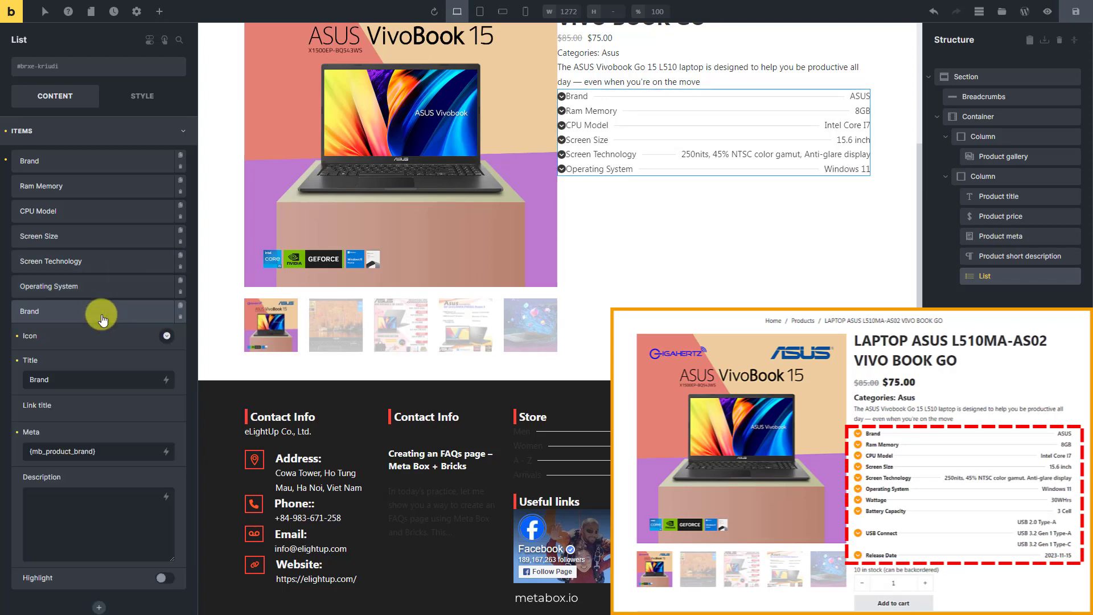
triple_click(114, 379)
text(Wattage)
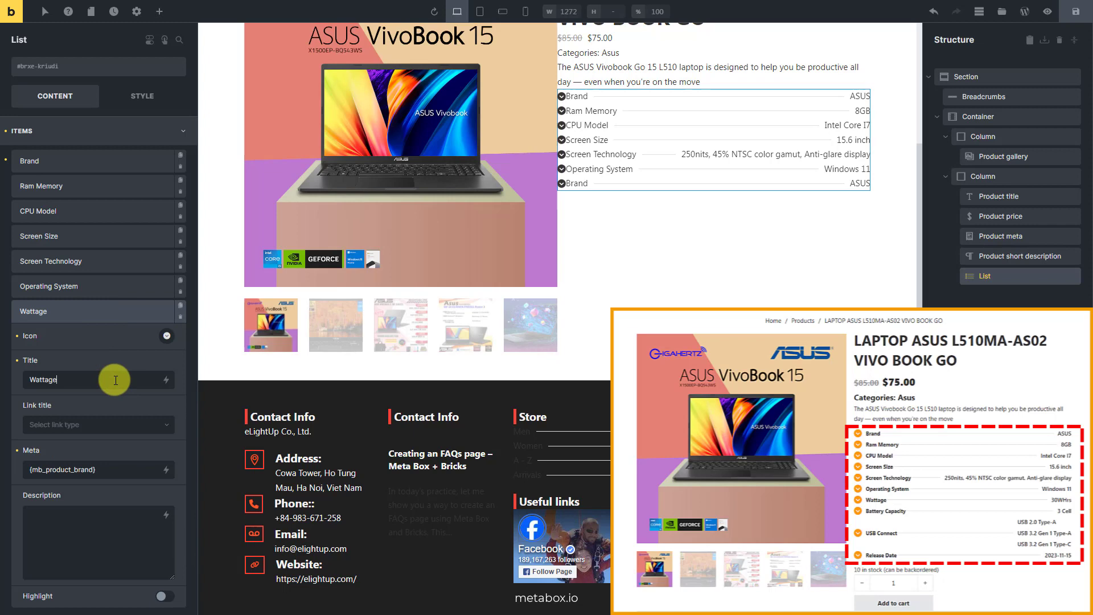
triple_click(126, 470)
key(BackSpace)
click(167, 471)
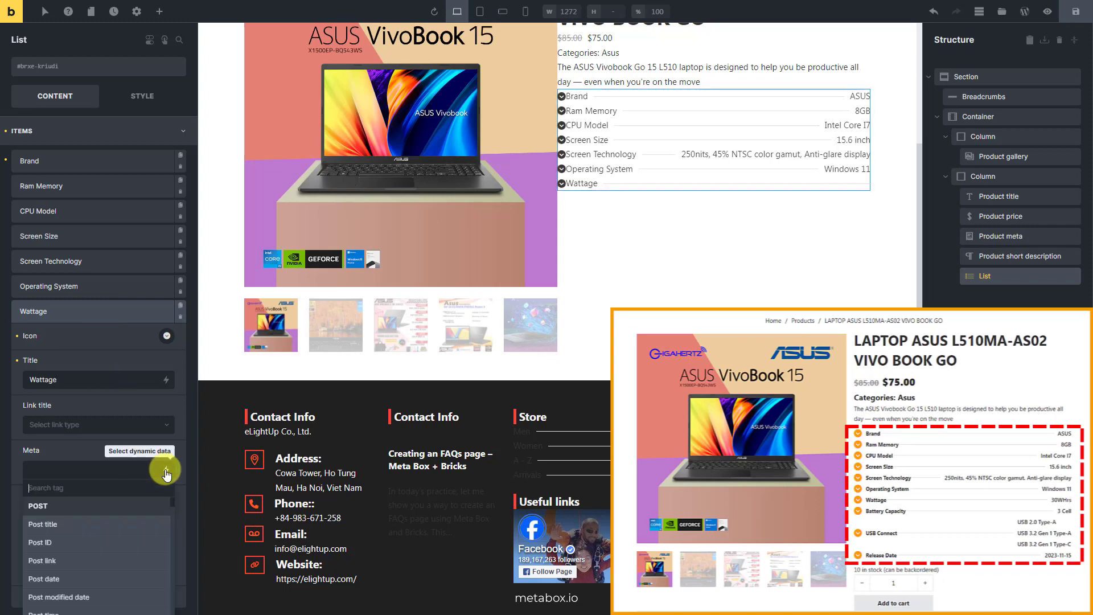
text(watt)
click(114, 520)
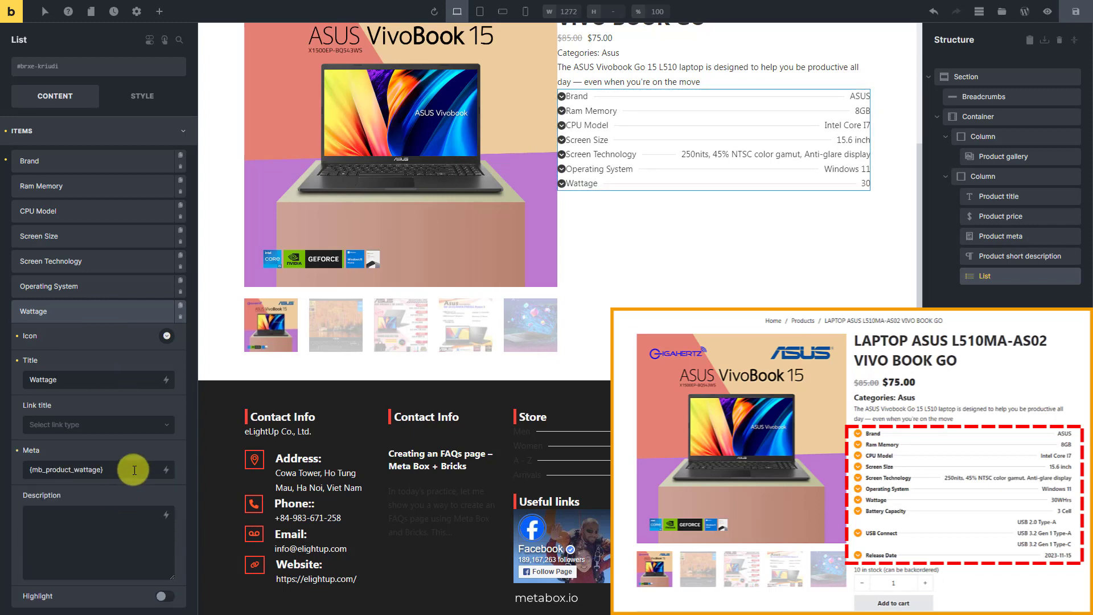
click(112, 313)
- Add a list item titled Battery Capacity and set its meta to the Meta Box Battery Capacity dynamic data tag followed by Cell
click(98, 341)
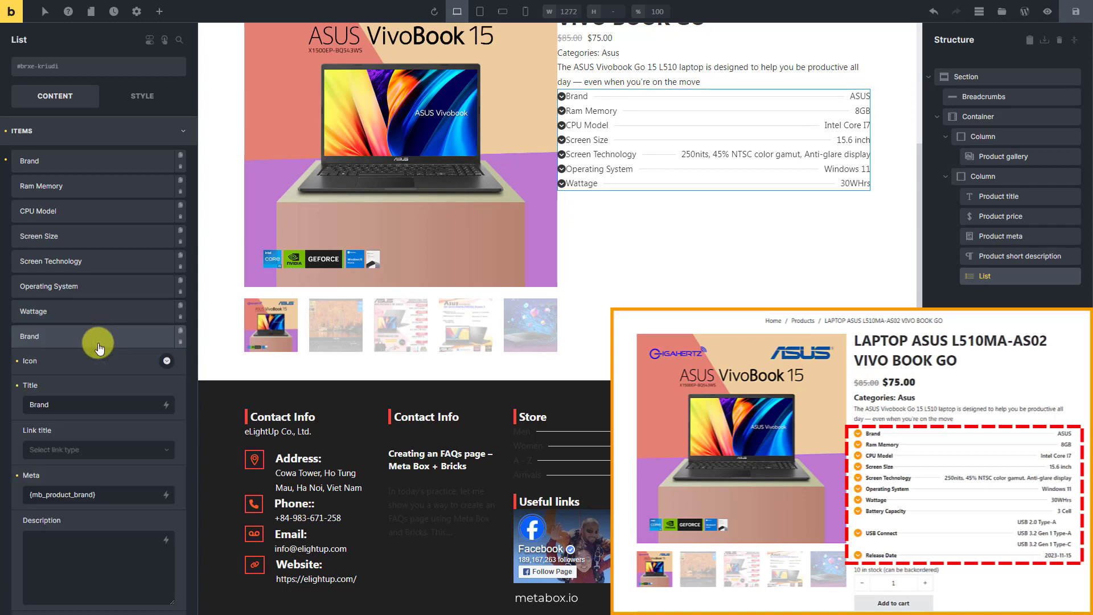
double_click(128, 405)
text(Battery Capacity)
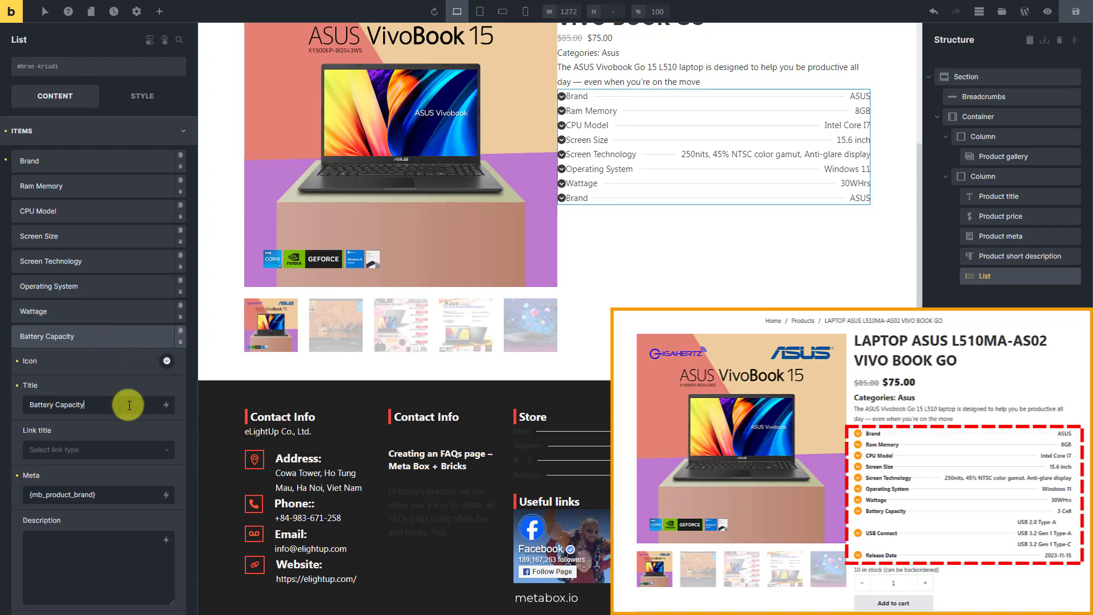
triple_click(122, 495)
key(BackSpace)
click(167, 494)
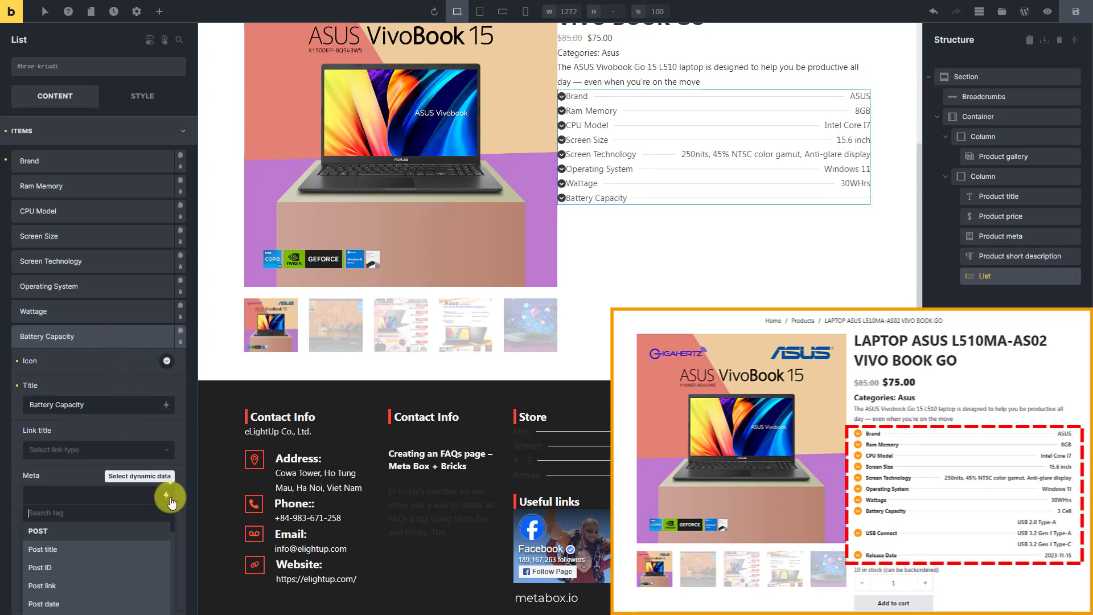
text(bat)
click(124, 549)
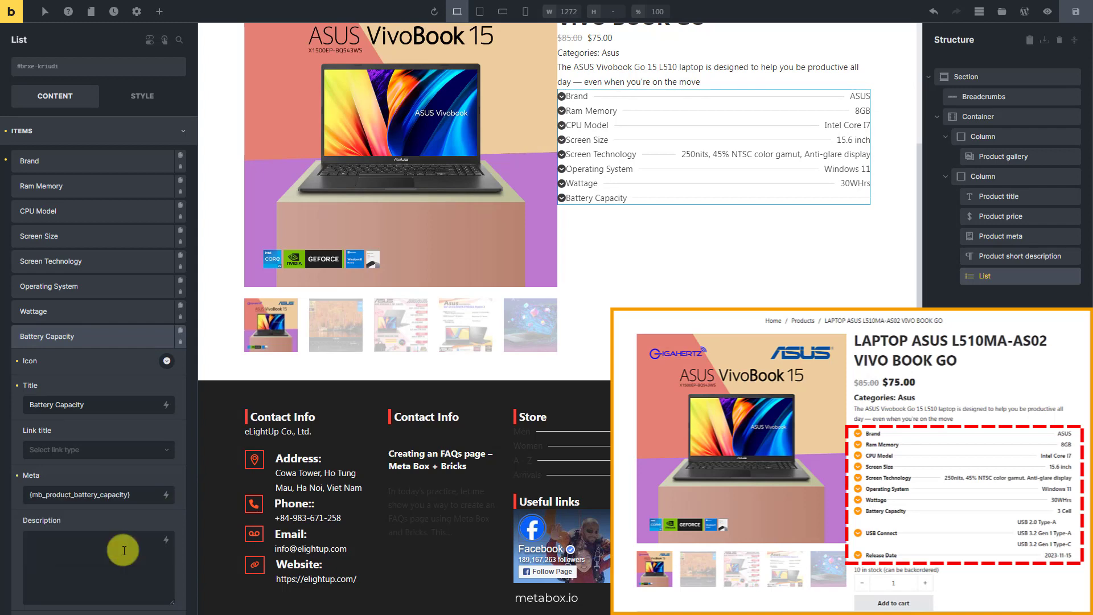
click(151, 494)
text(Cell)
click(132, 336)
- Add a list item titled USB Connect and set its meta to the Meta Box Type (USB Connect) dynamic data tag
click(104, 371)
triple_click(135, 430)
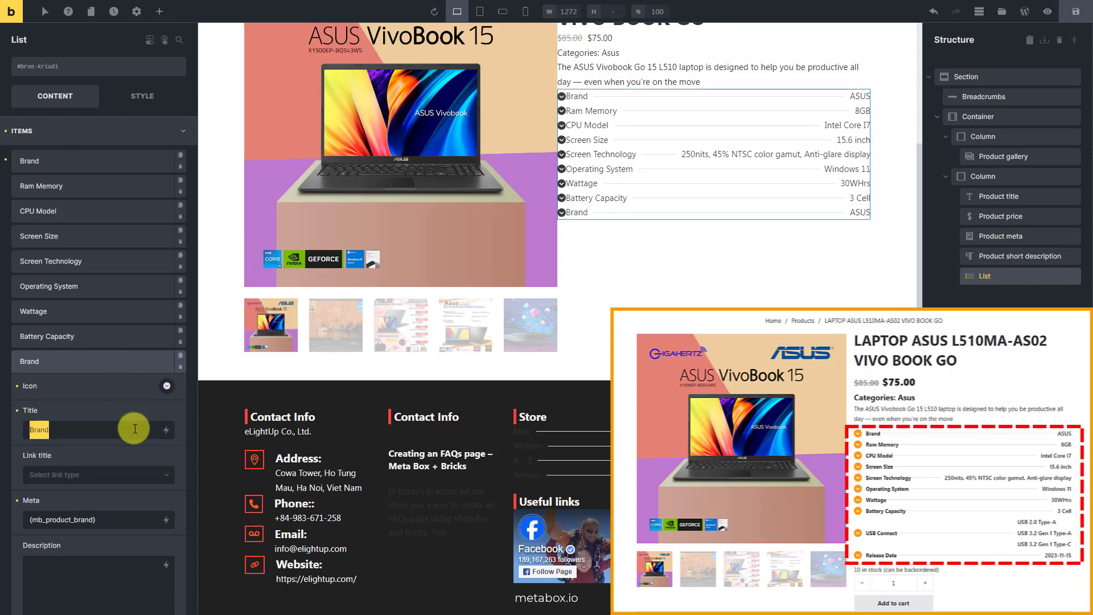
text(USB Connect)
triple_click(129, 521)
key(BackSpace)
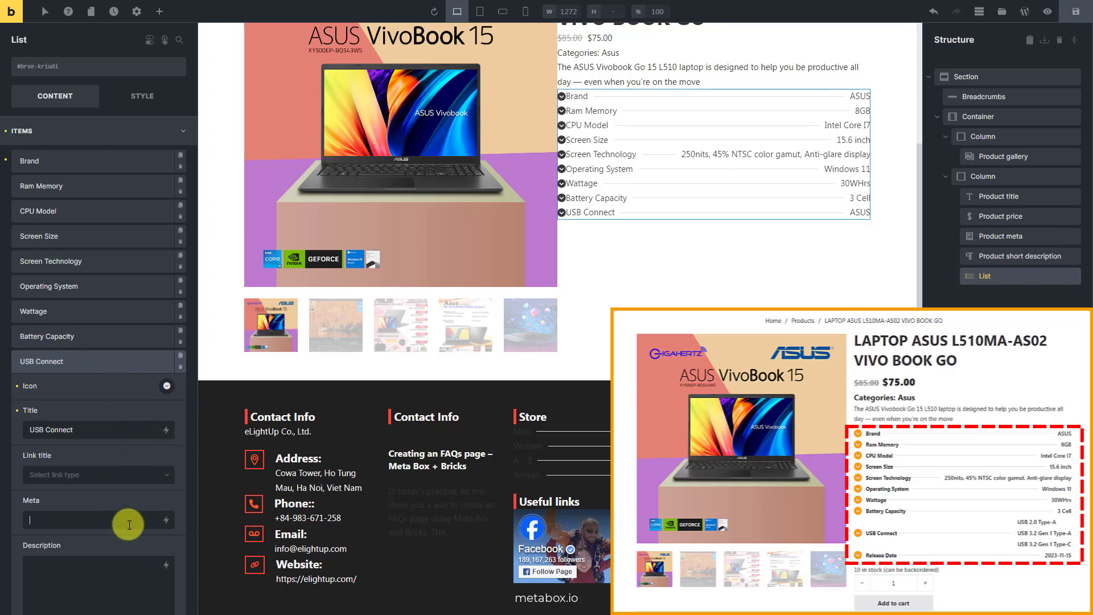
click(167, 520)
text(usb)
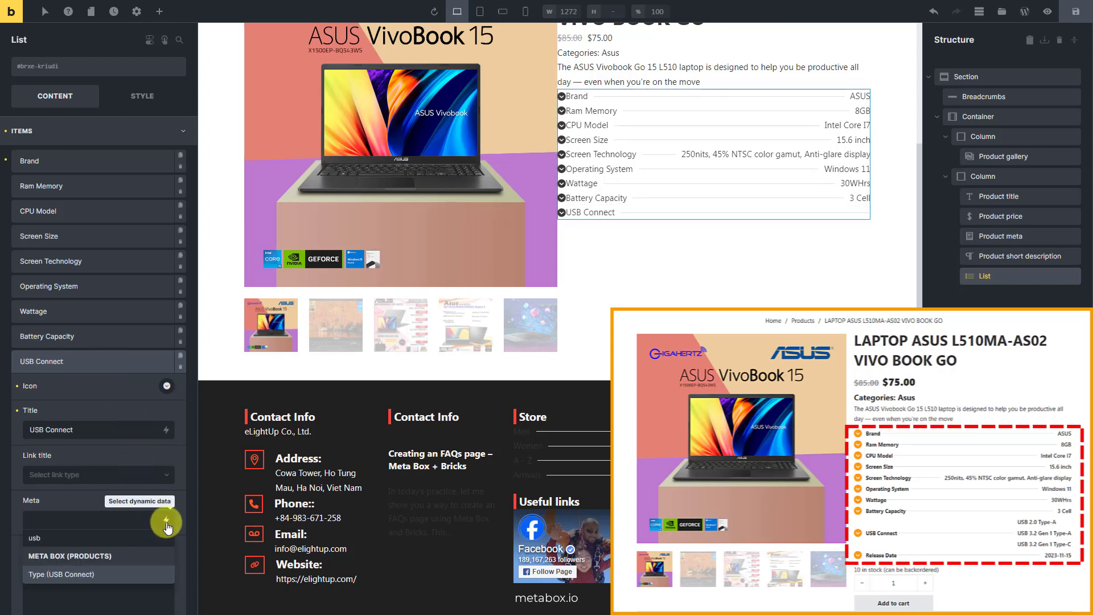
click(133, 574)
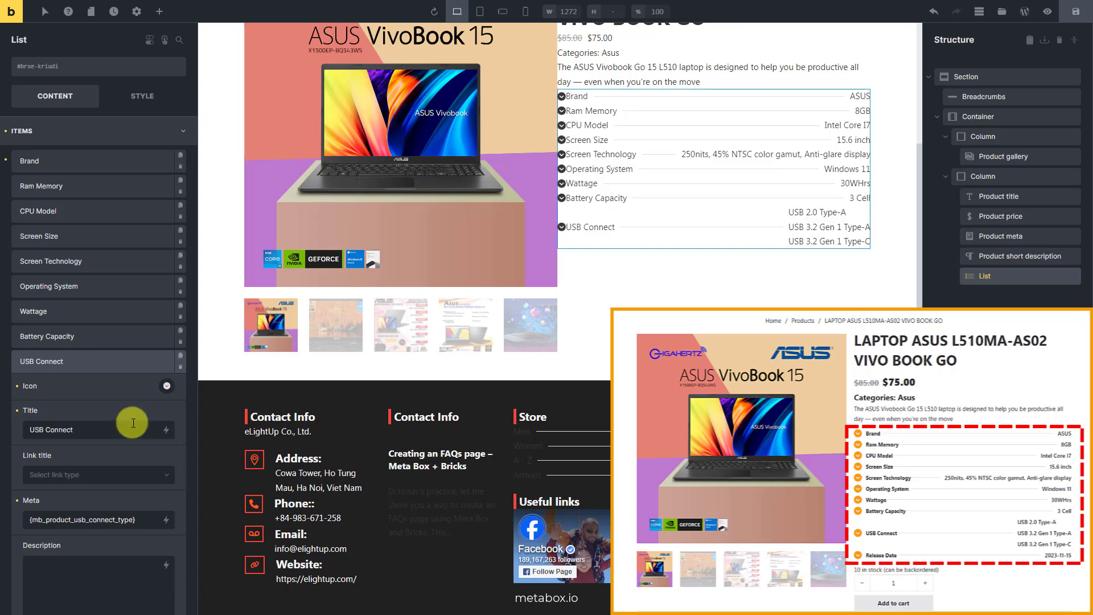
click(122, 363)
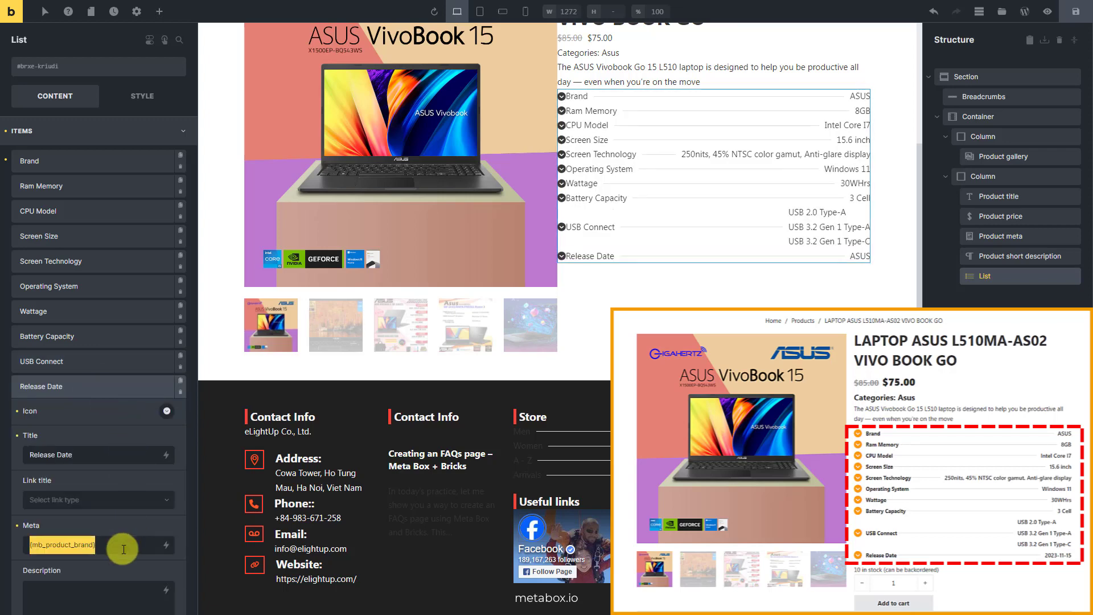
- Set the meta of the Release Date list item to the Meta Box Release Date dynamic data tag
click(166, 545)
text(relea)
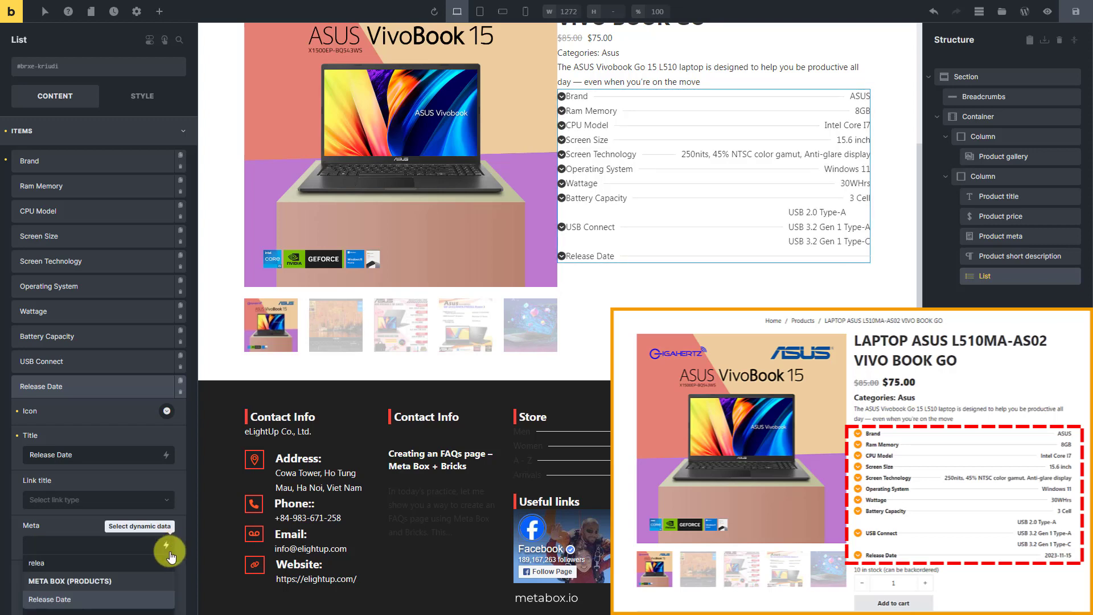
click(128, 599)
click(138, 388)
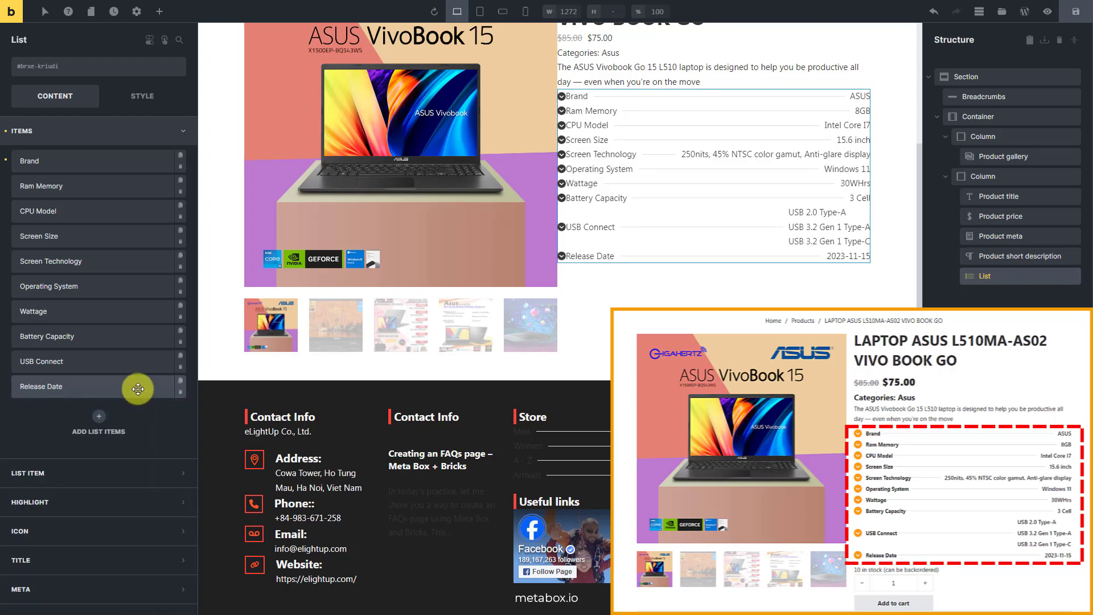
- Insert an Add to cart element below the product information list and open its settings
click(159, 14)
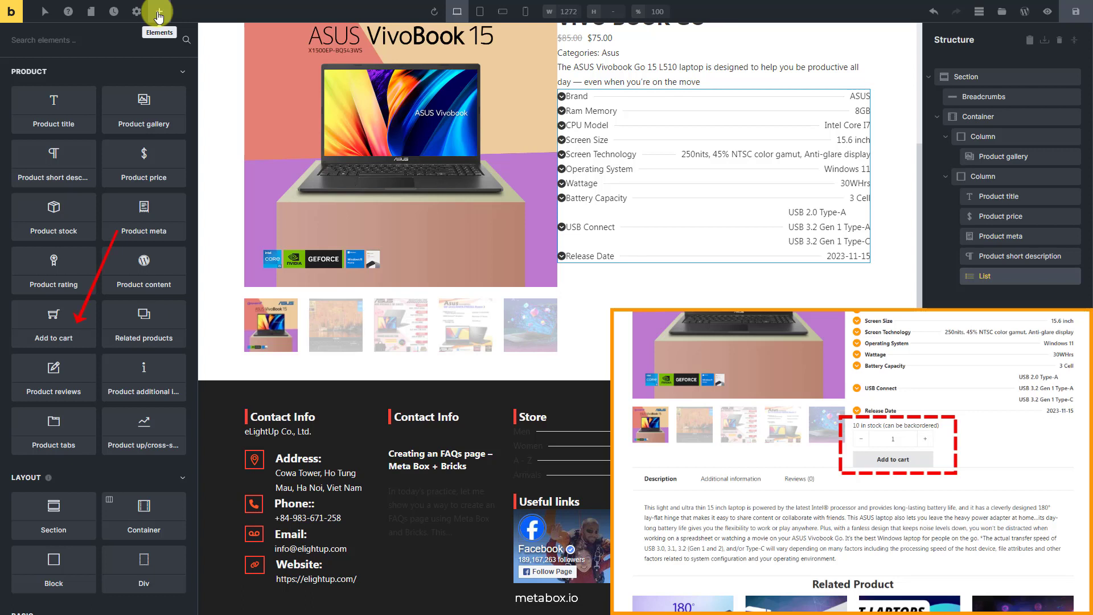
click(72, 325)
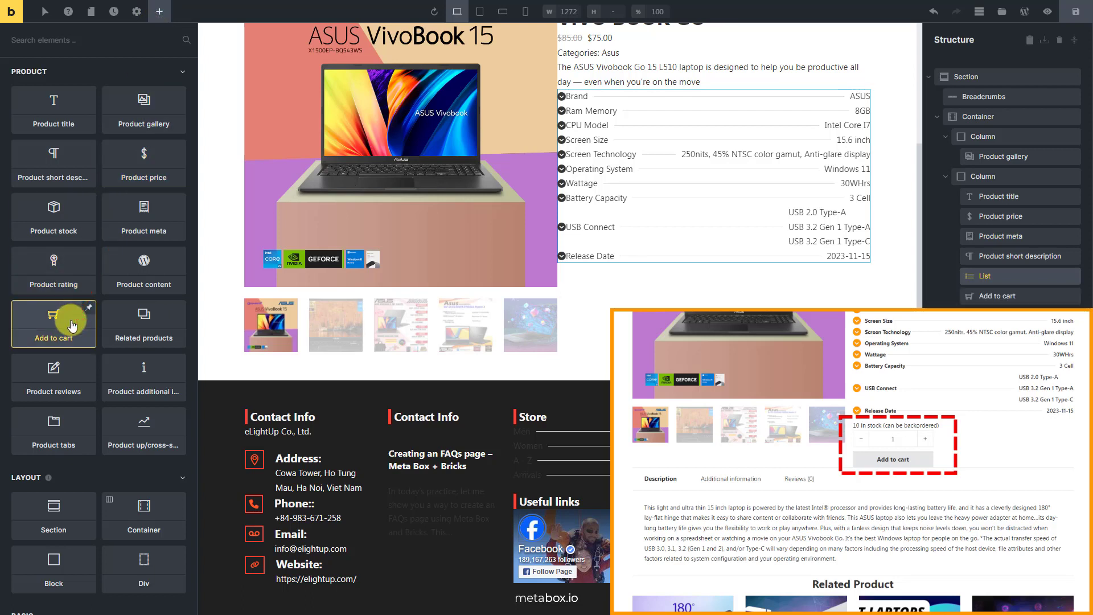
click(1028, 295)
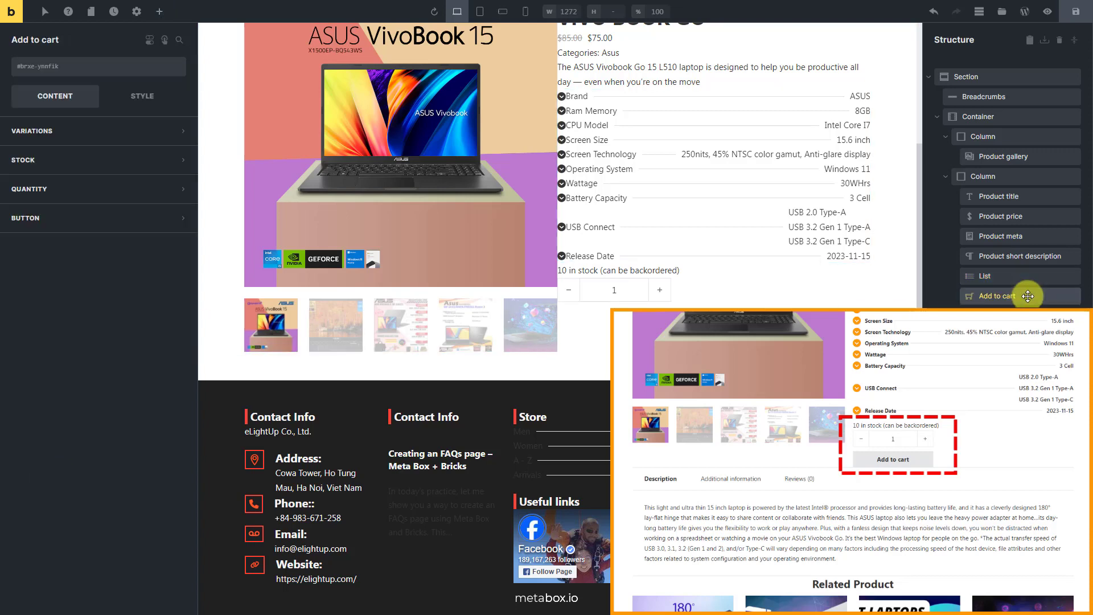
- Add a new Container inside the Section, below the two-column container, and select it
click(1012, 78)
click(160, 12)
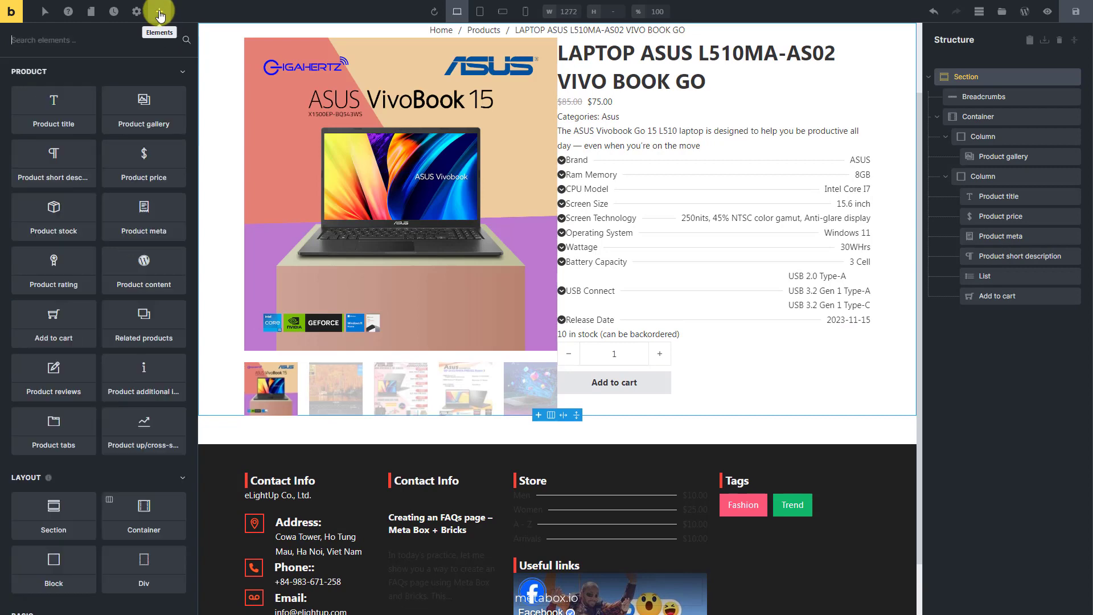
text(conta)
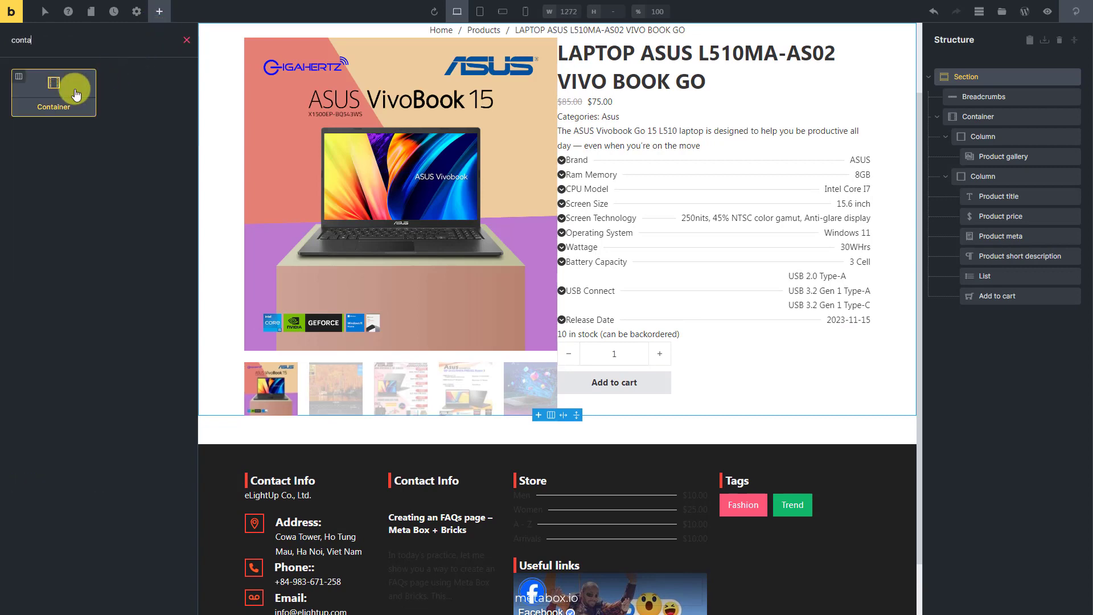
click(75, 92)
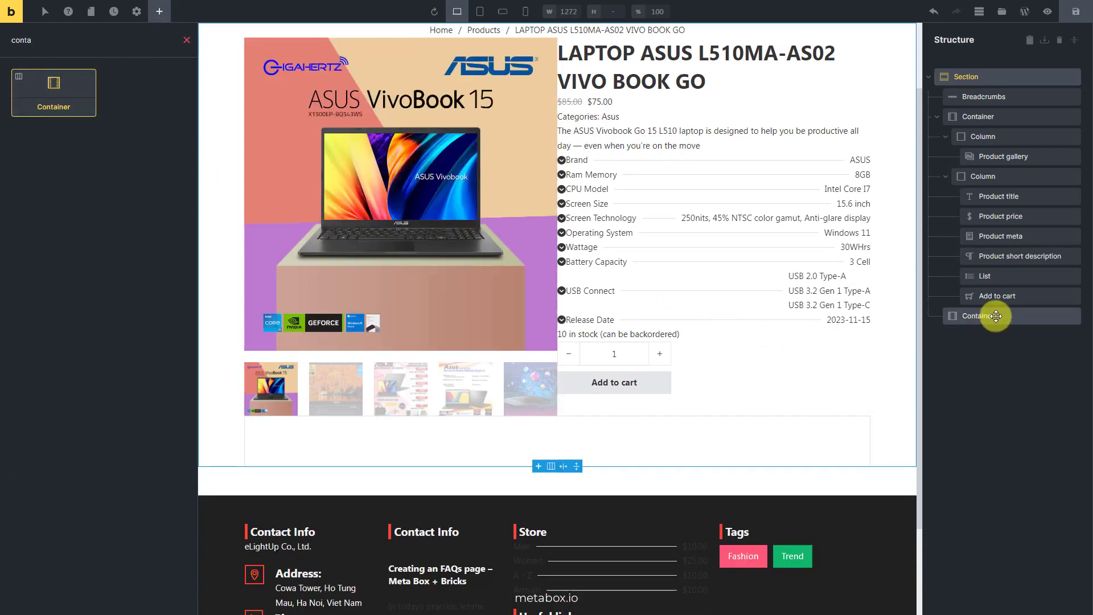
click(996, 316)
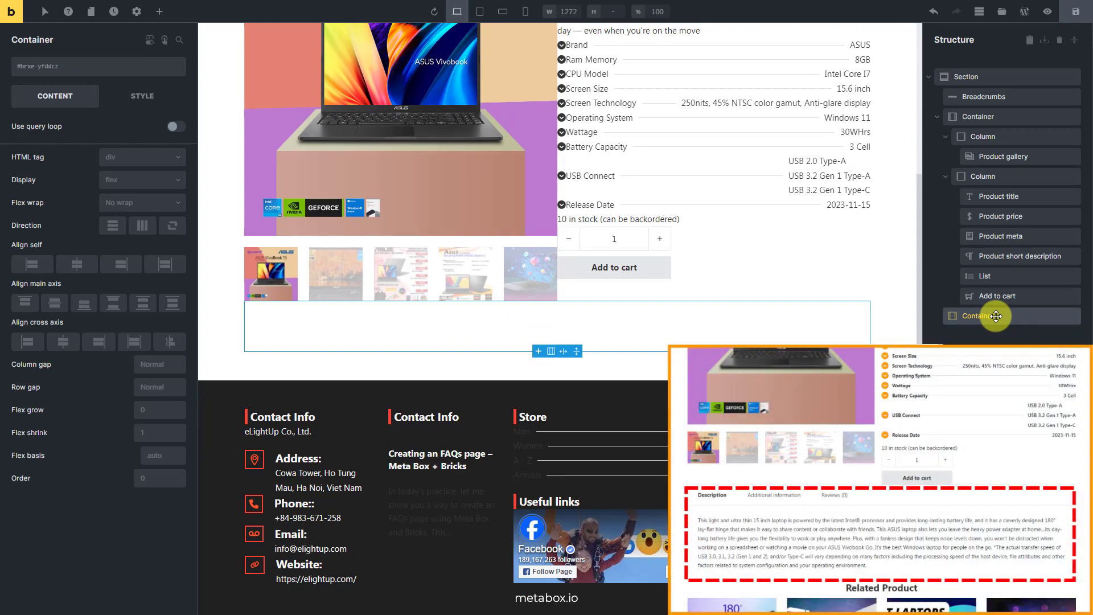
- Insert a Product tabs element into the new empty container and open its settings
click(160, 12)
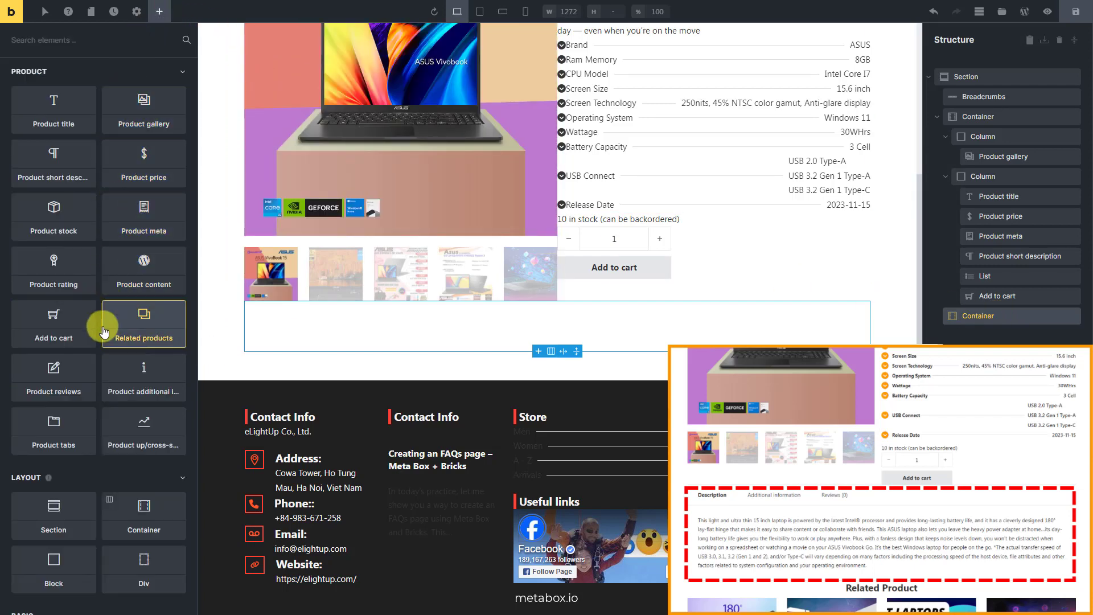
click(85, 431)
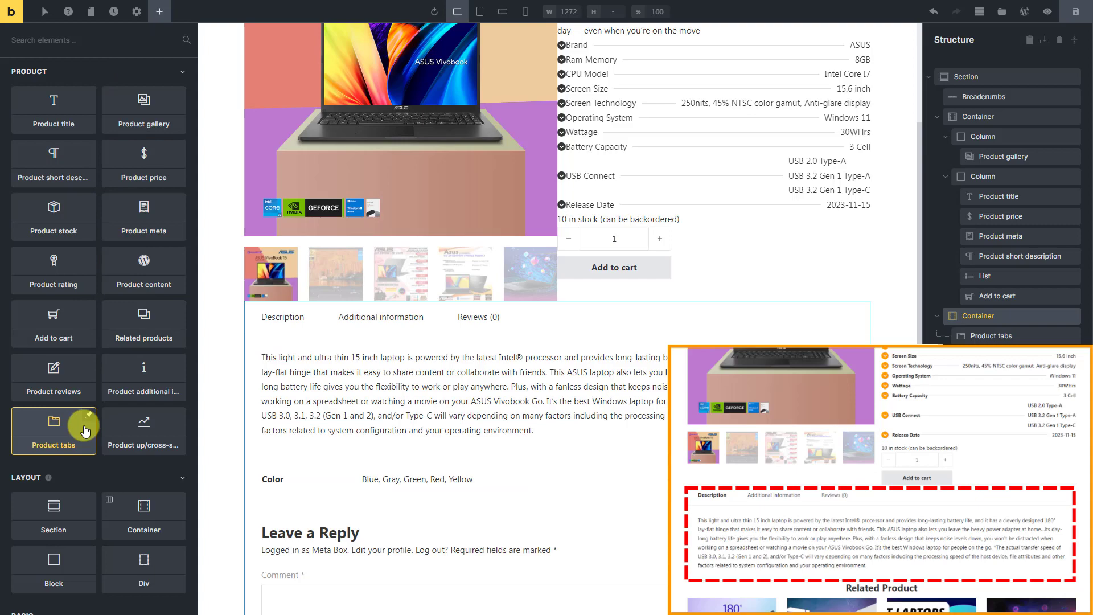
click(1029, 336)
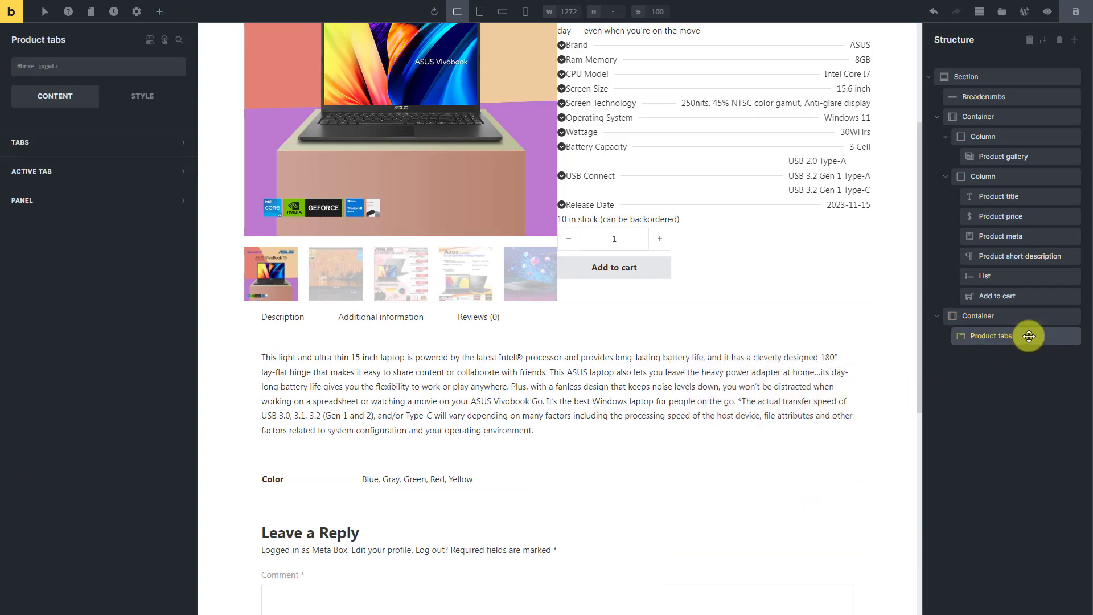
- Add another Container inside the Section, below the container that holds the Product tabs
click(1026, 77)
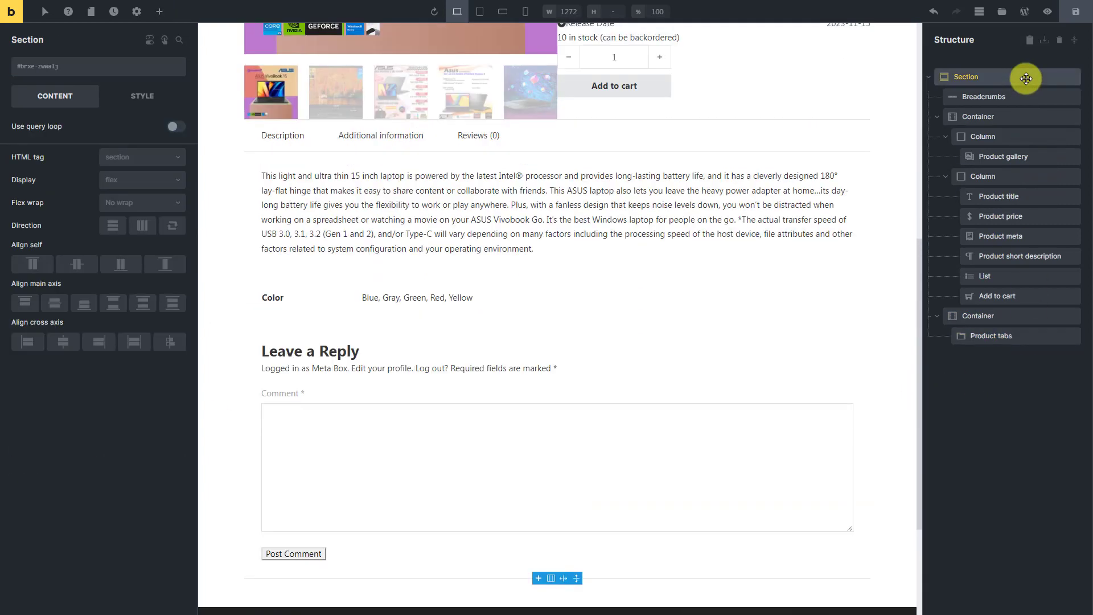
click(160, 12)
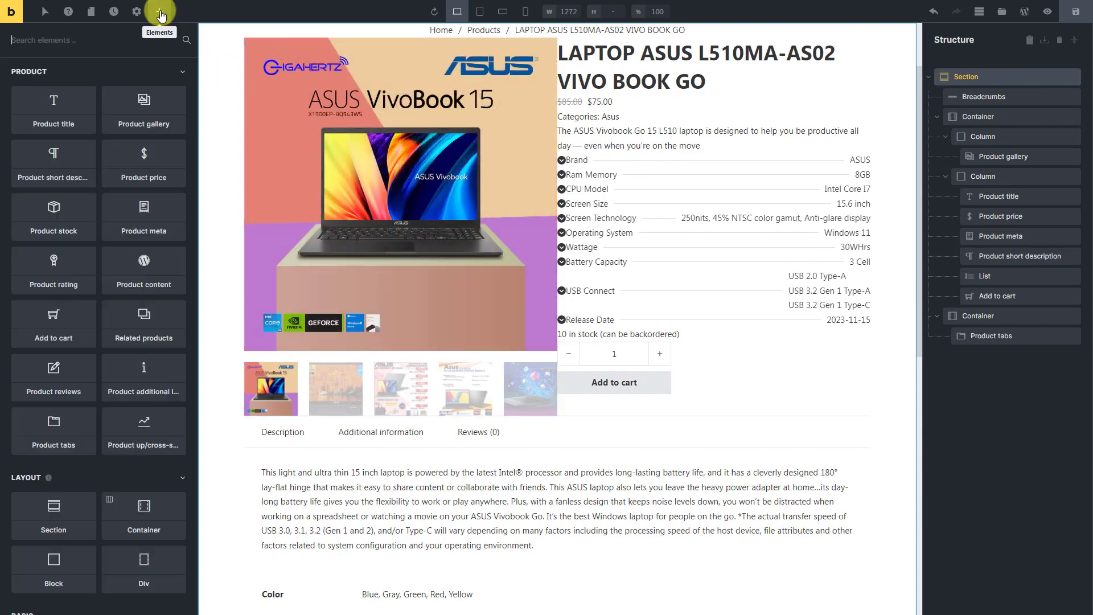
text(conta)
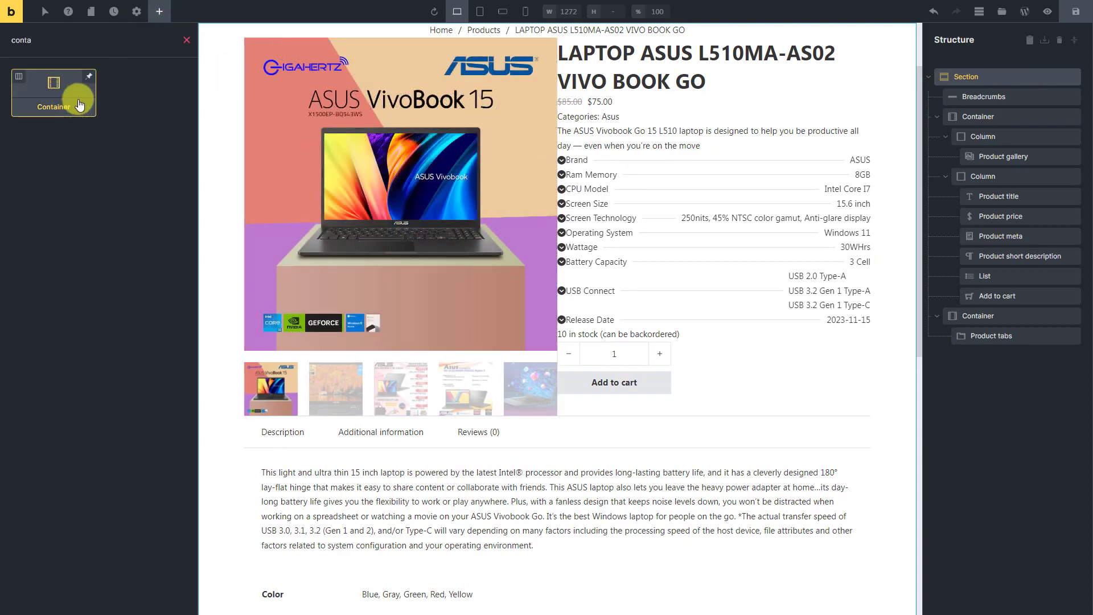
drag(78, 98, 1008, 359)
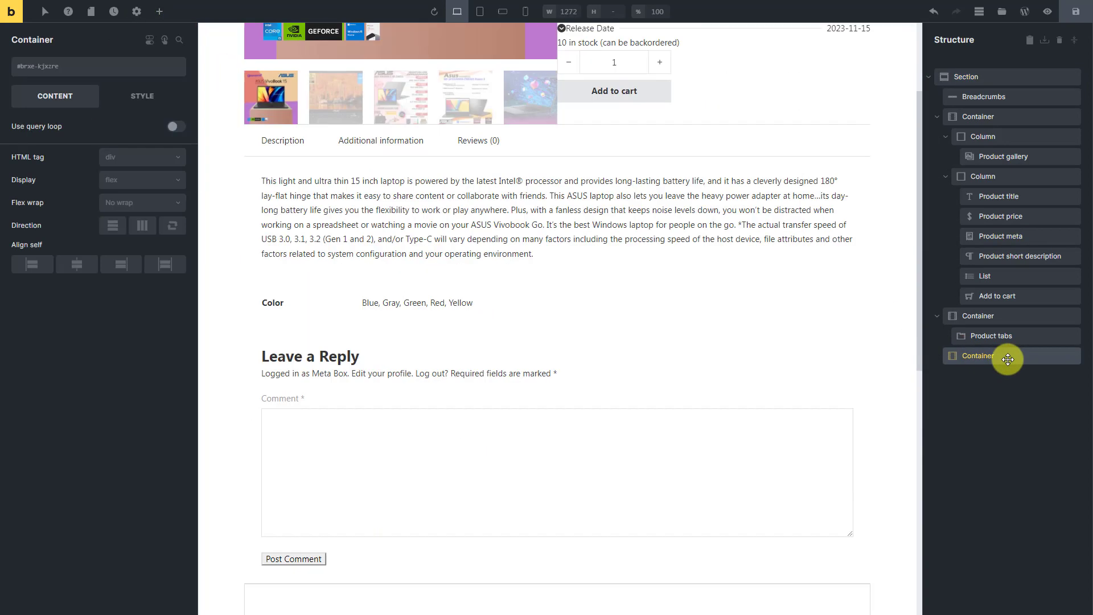
- Insert a Heading element into the new empty container and set its text to "Related Product"
click(160, 13)
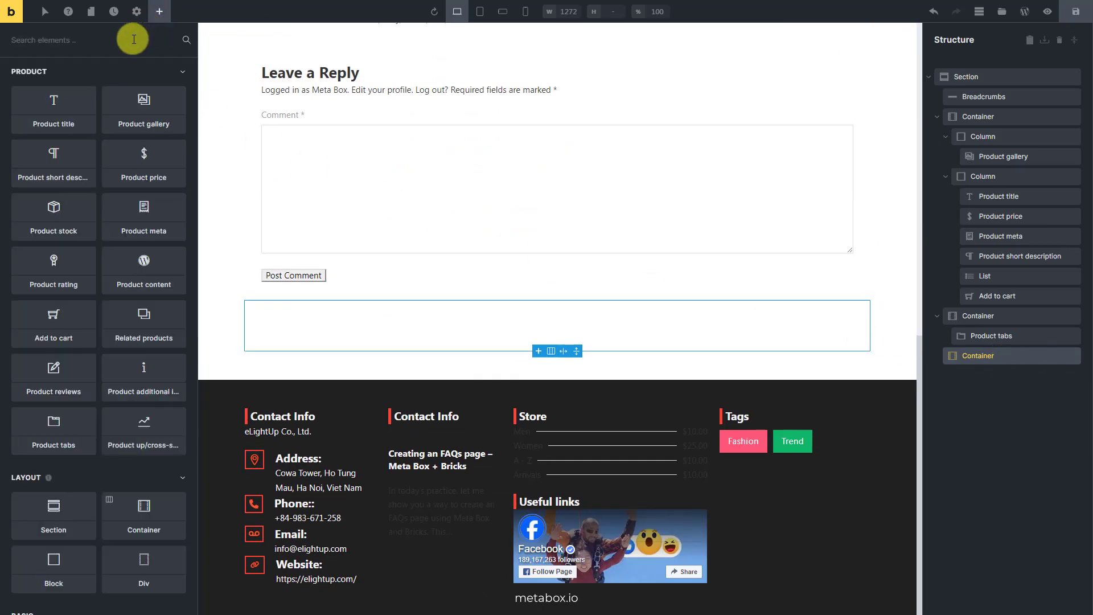
text(hea)
click(75, 98)
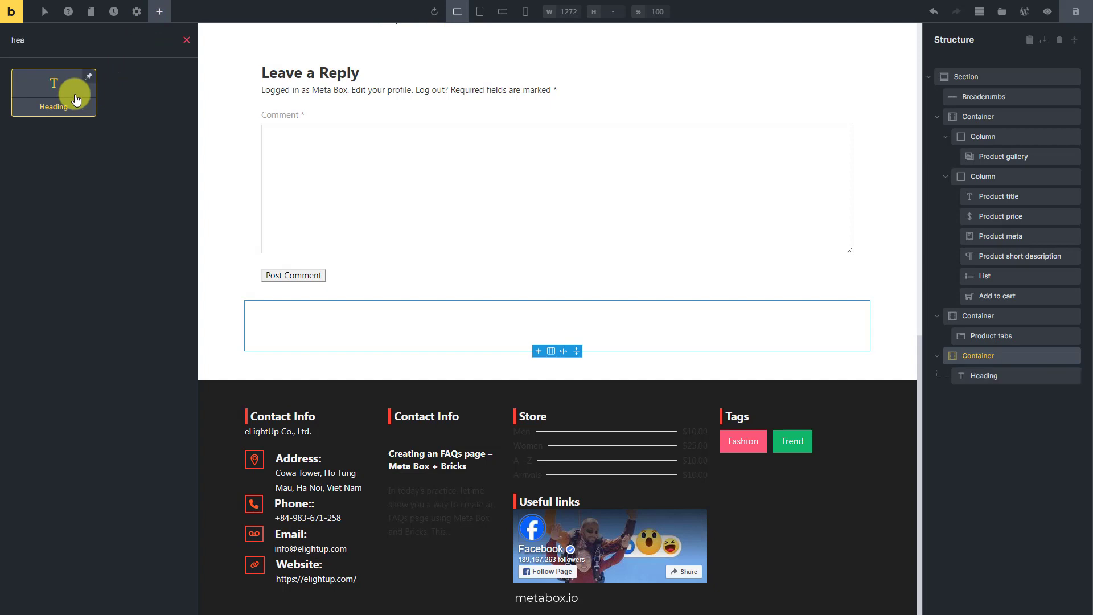
click(1025, 376)
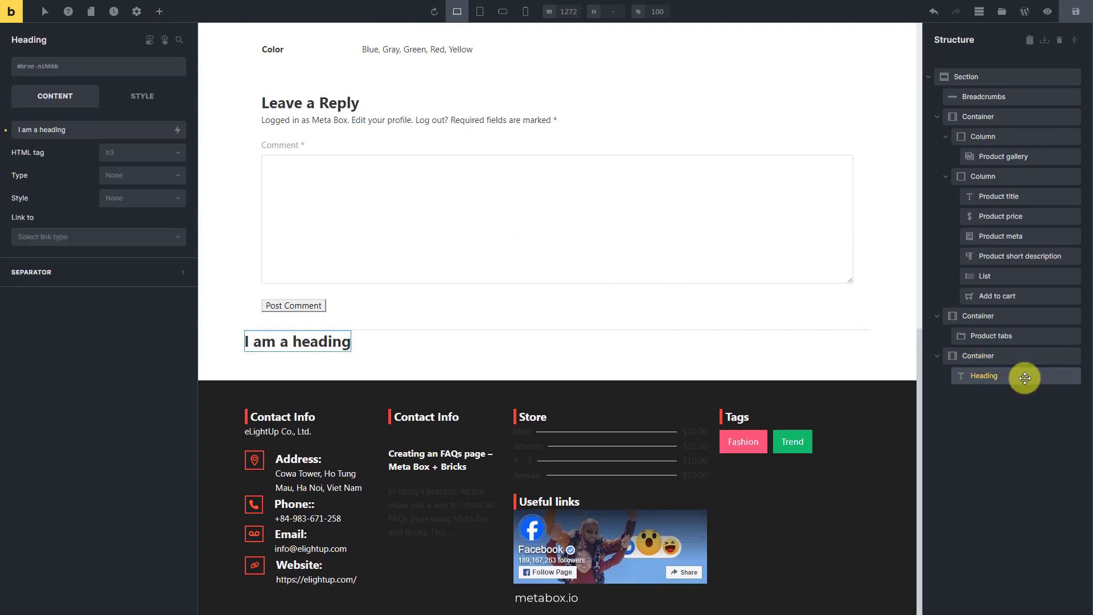
triple_click(155, 130)
text(Related Product)
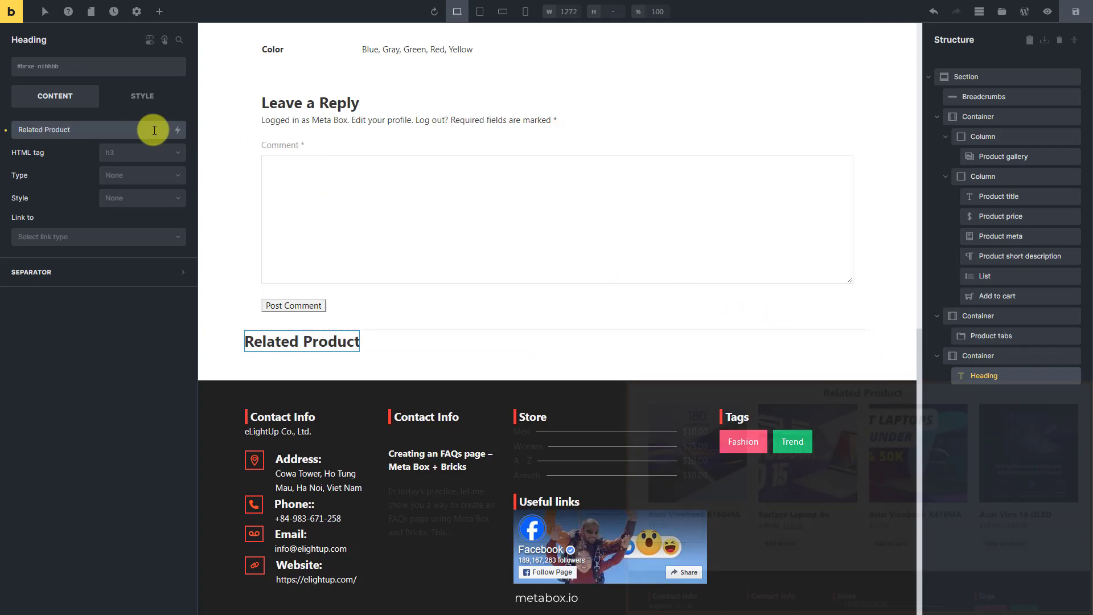
- Insert a Related products element below the Related Product heading and open its settings
click(158, 12)
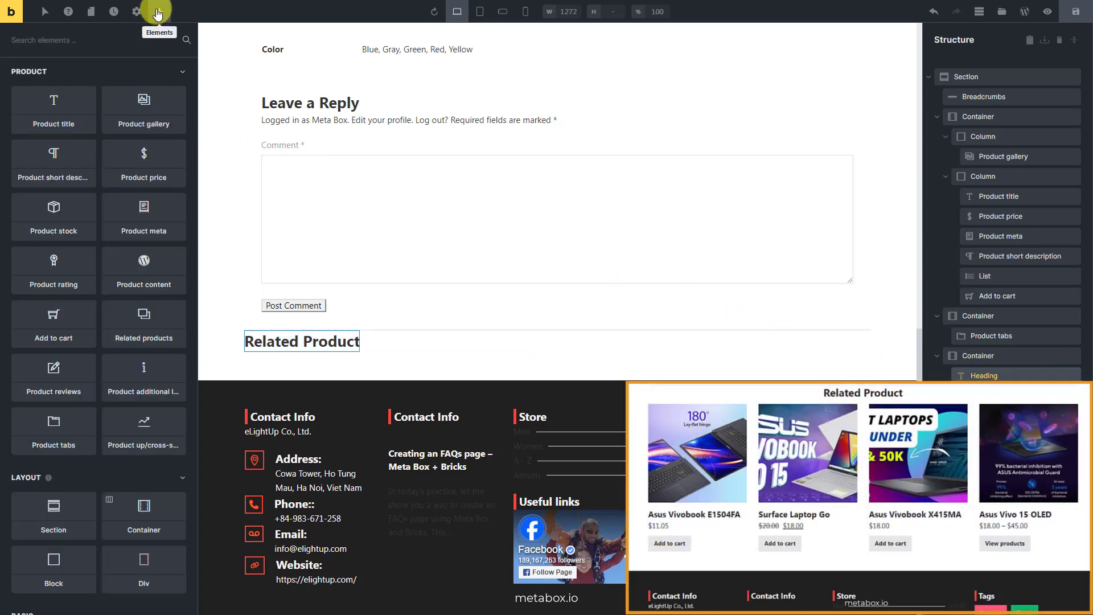
click(166, 322)
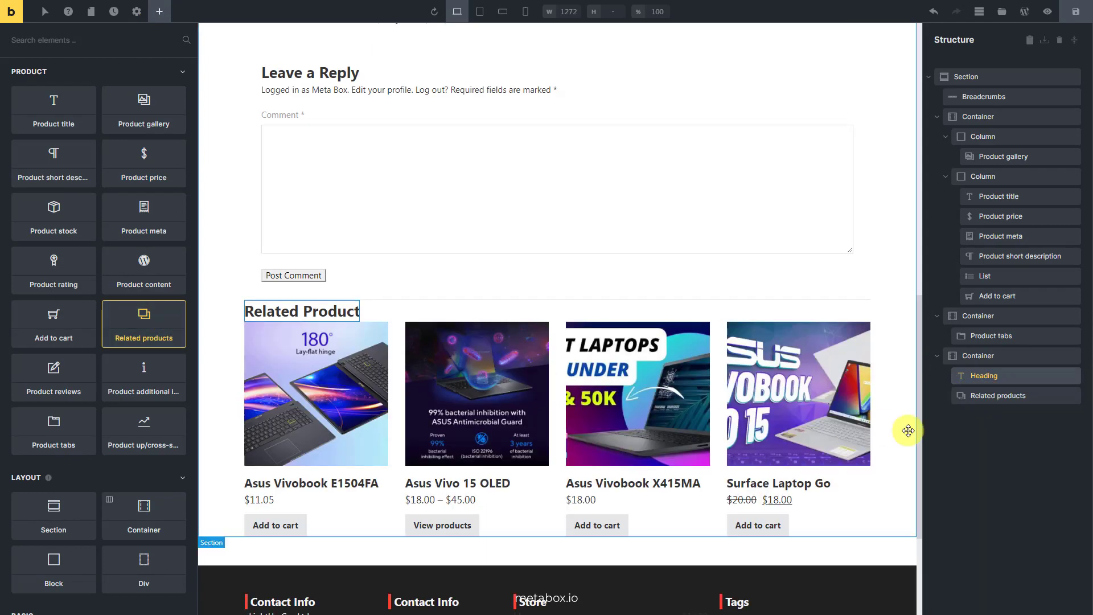
click(1038, 396)
- Save the template and review the single product page on the front end, down to its related products
scroll(876, 395, up, 15)
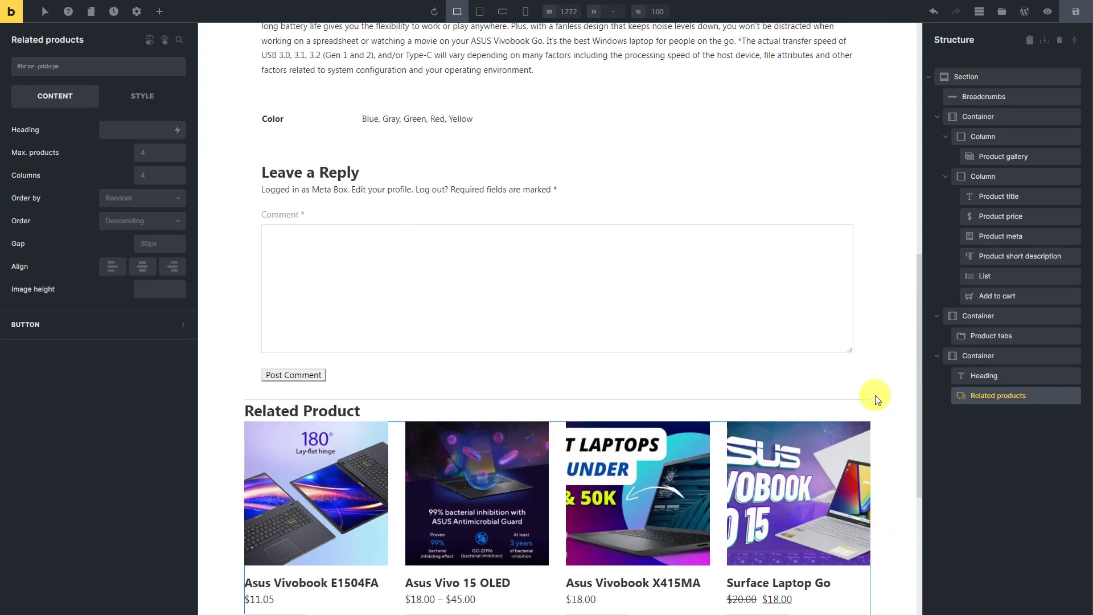
click(1073, 13)
click(1048, 11)
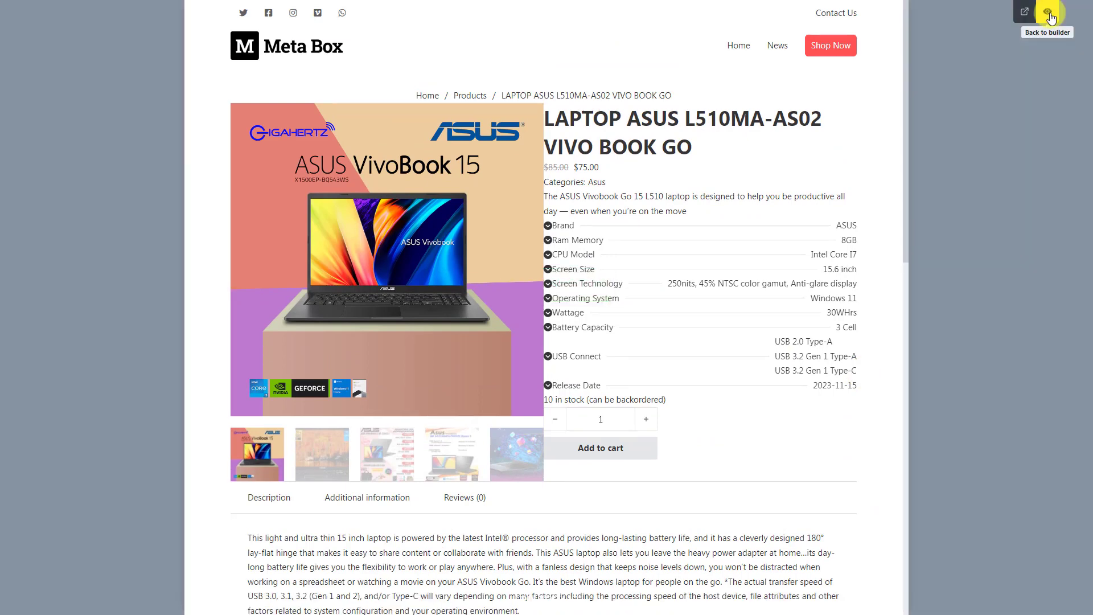
click(1025, 12)
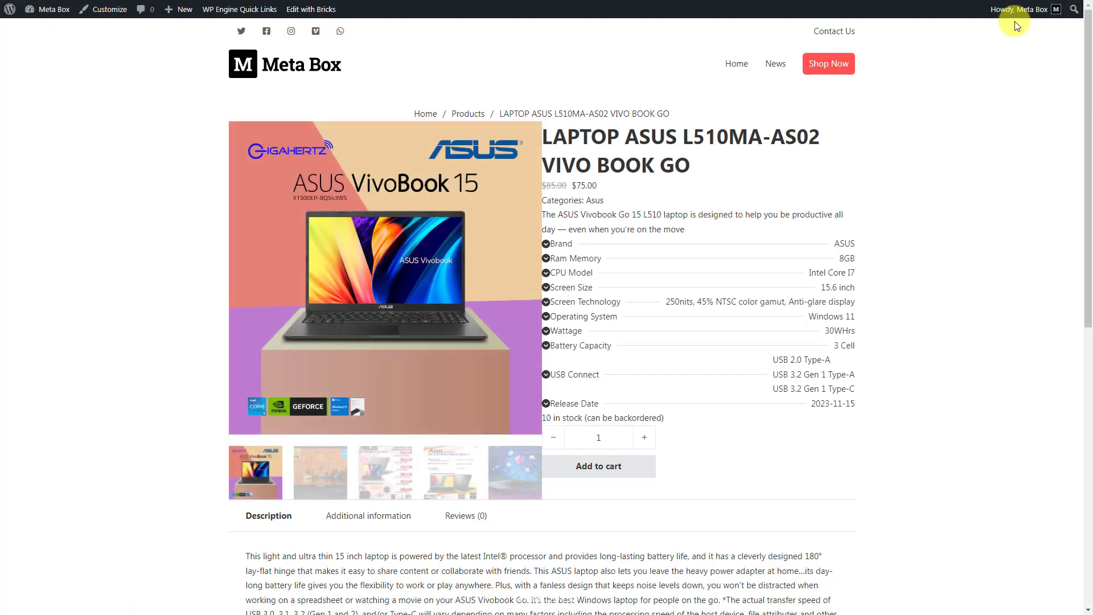
scroll(1016, 26, down, 10)
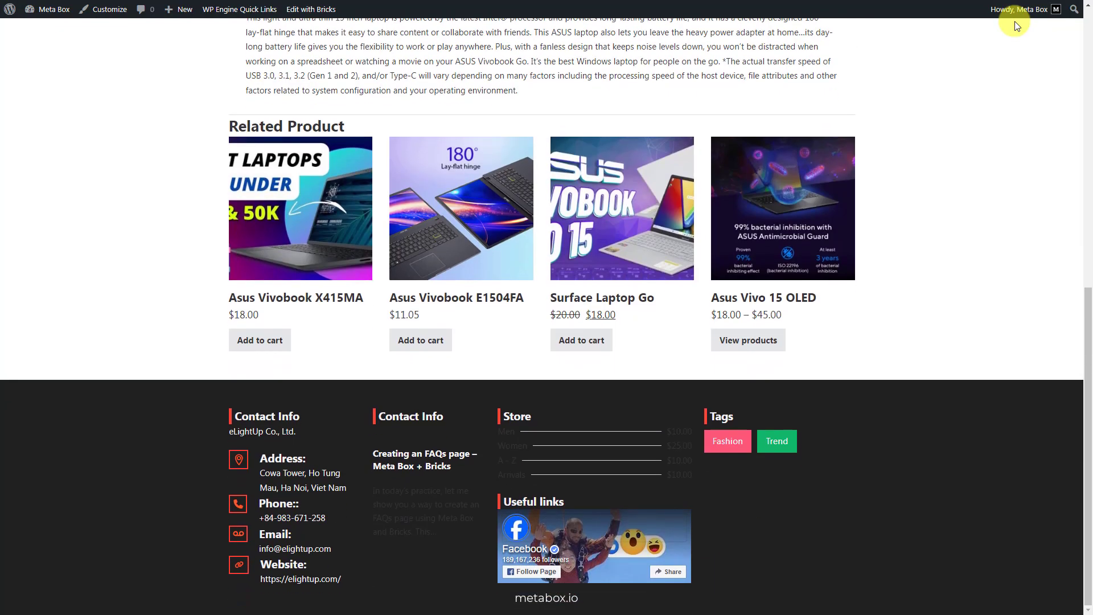
scroll(1017, 26, up, 10)
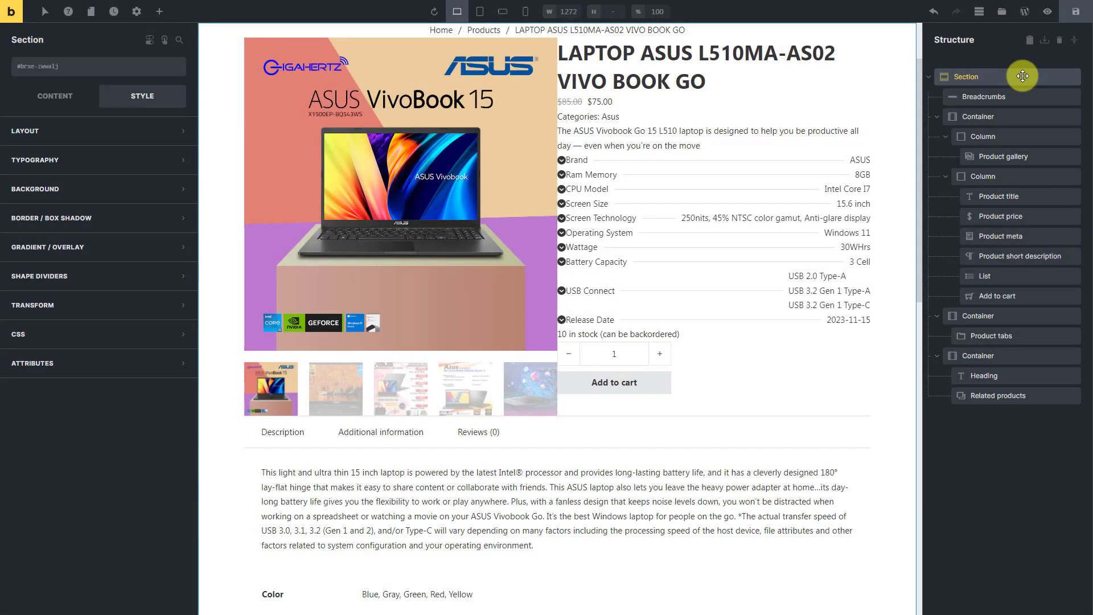
- Set the bottom margin of the Breadcrumbs element to 10
click(1021, 96)
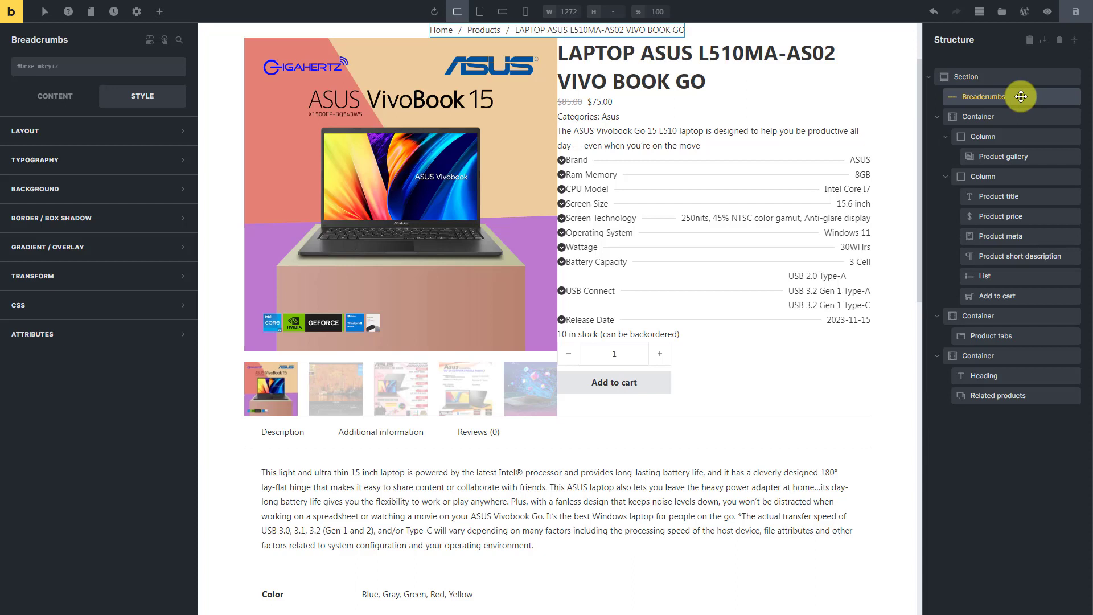
click(176, 132)
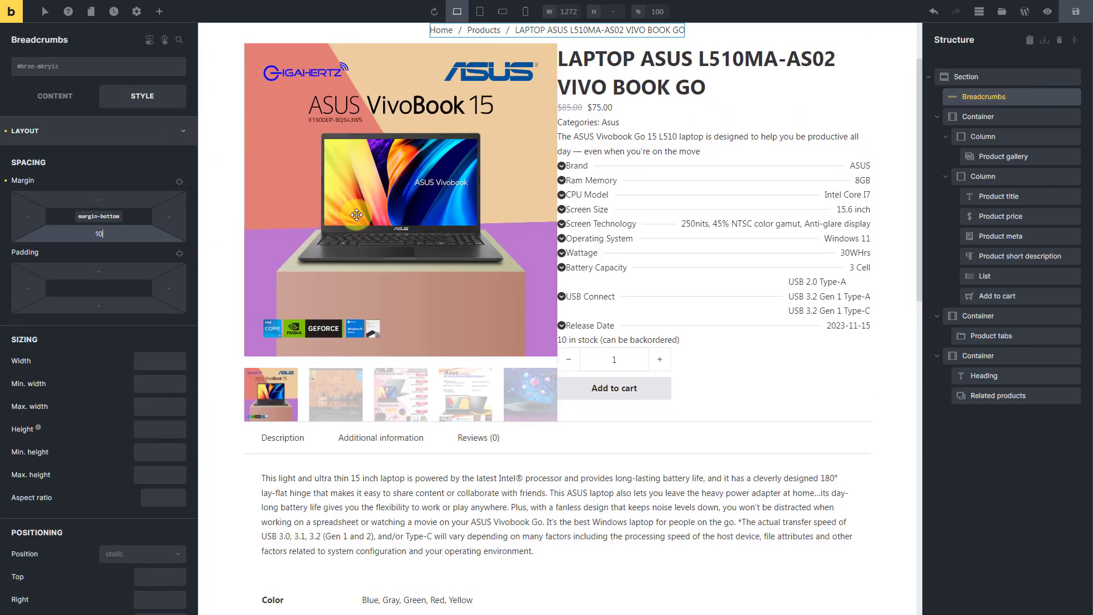
- Set the width of the column holding the Product gallery to 50%
click(1036, 137)
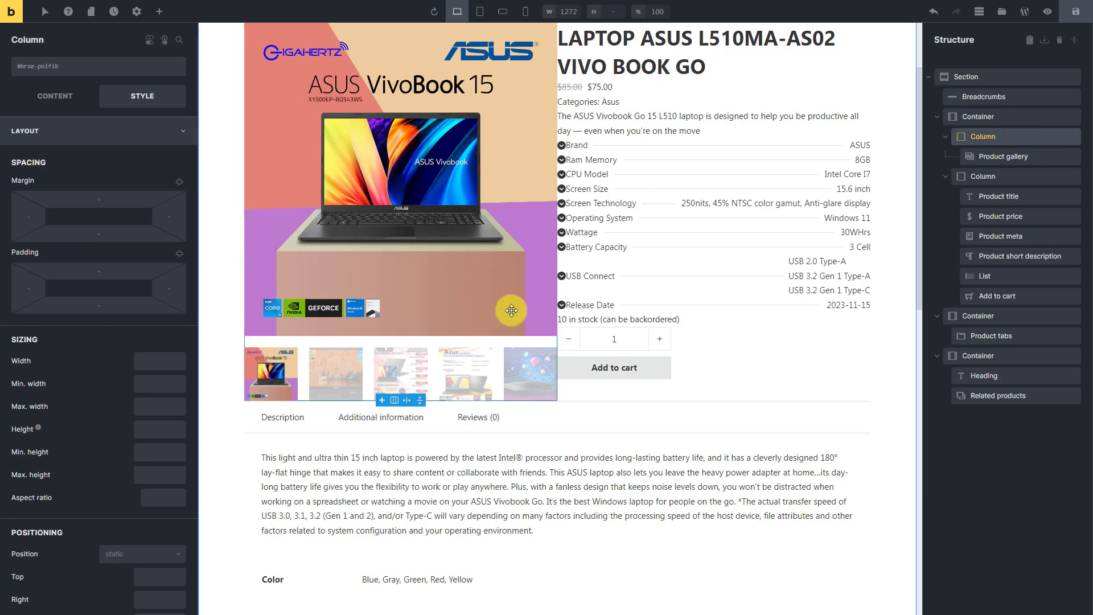
click(173, 366)
text(50%)
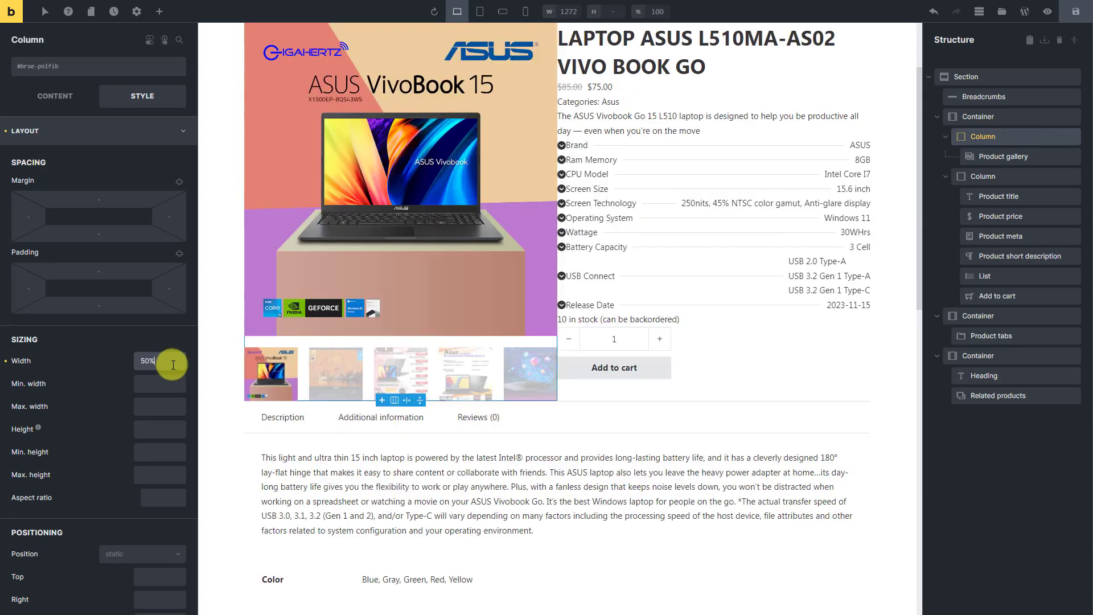
- Set the Product gallery's padding to 10 at the top and 20 on the right side
click(1043, 156)
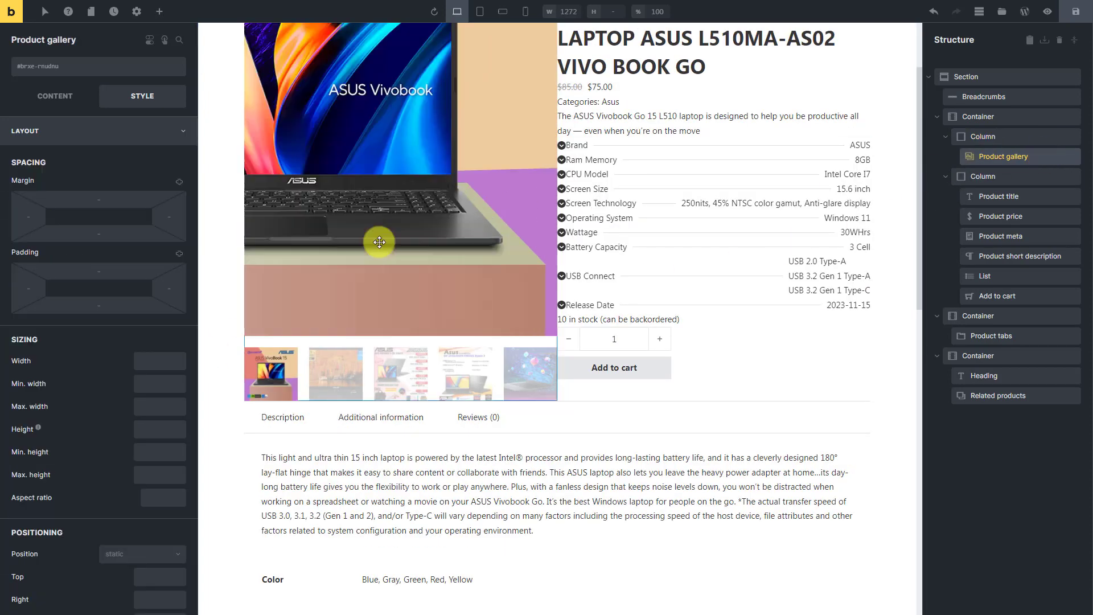
click(119, 269)
text(10)
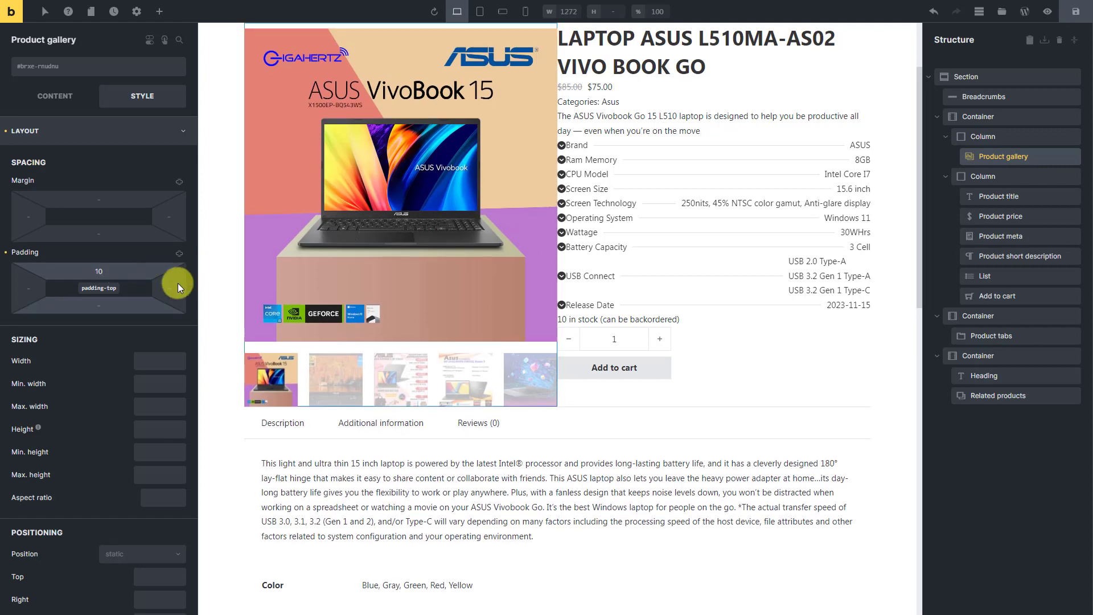
click(177, 282)
text(20)
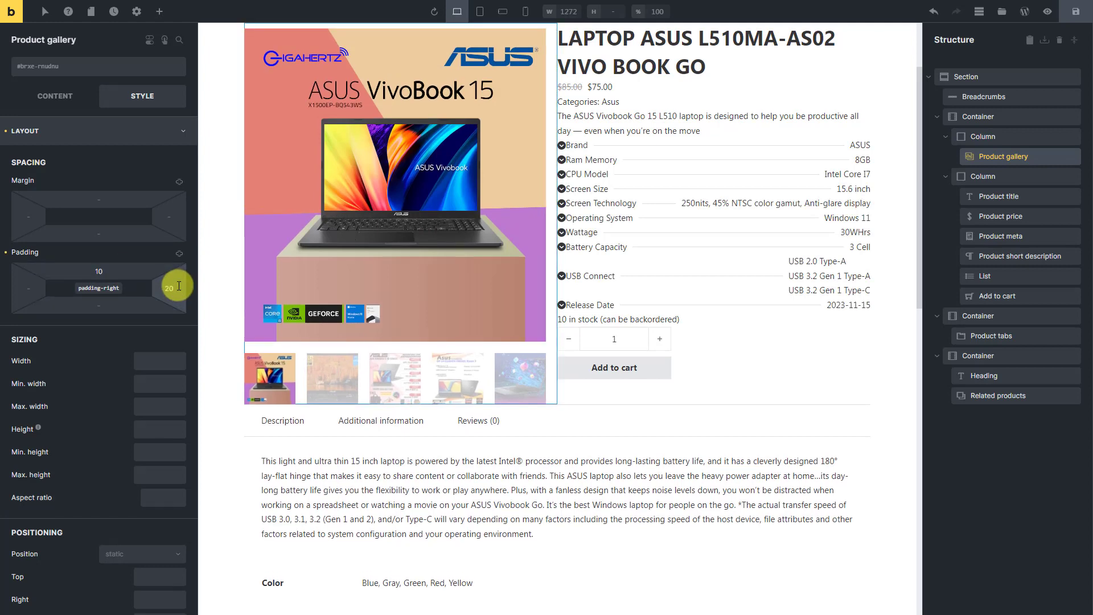
- Add a bottom margin to the Product title in the second column
click(1026, 178)
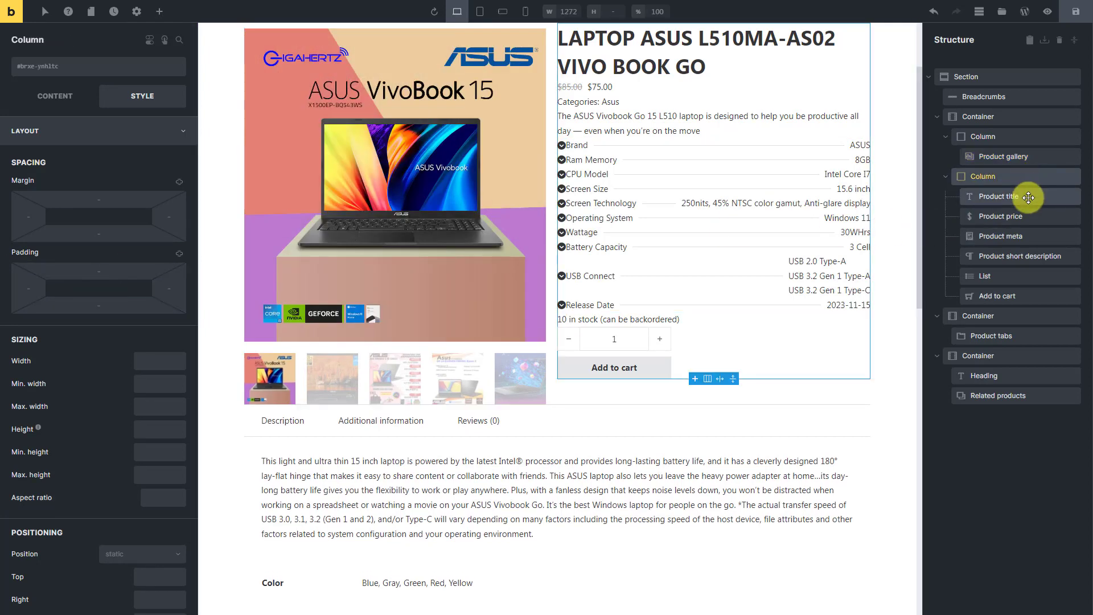
click(1026, 198)
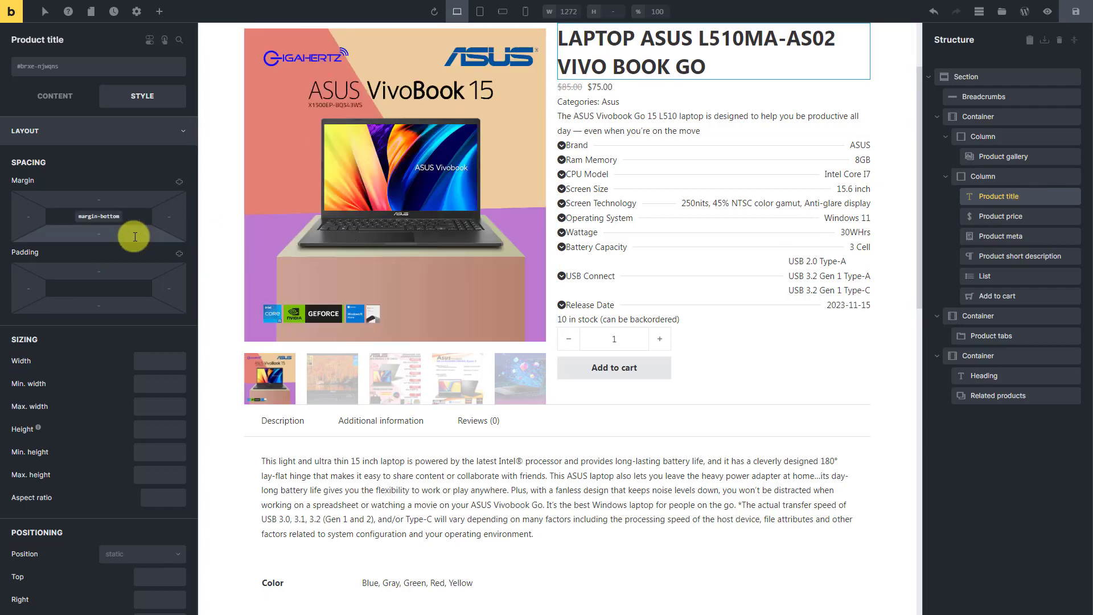
- Style the Product price's regular price typography with colour #9e9e9e, font size 20 and font weight 700
click(1033, 216)
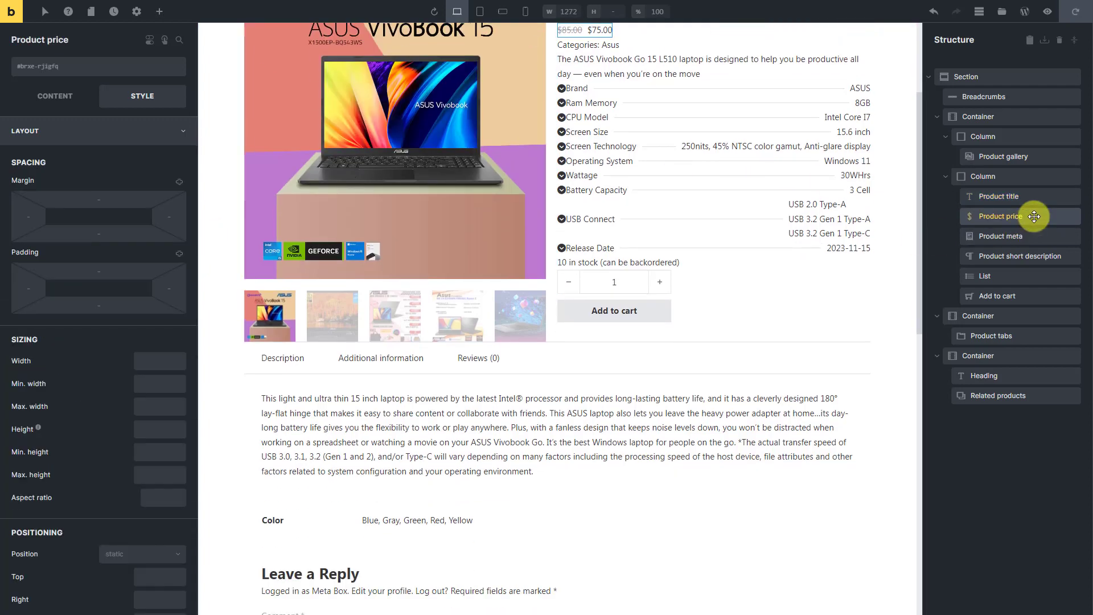
click(70, 100)
click(178, 146)
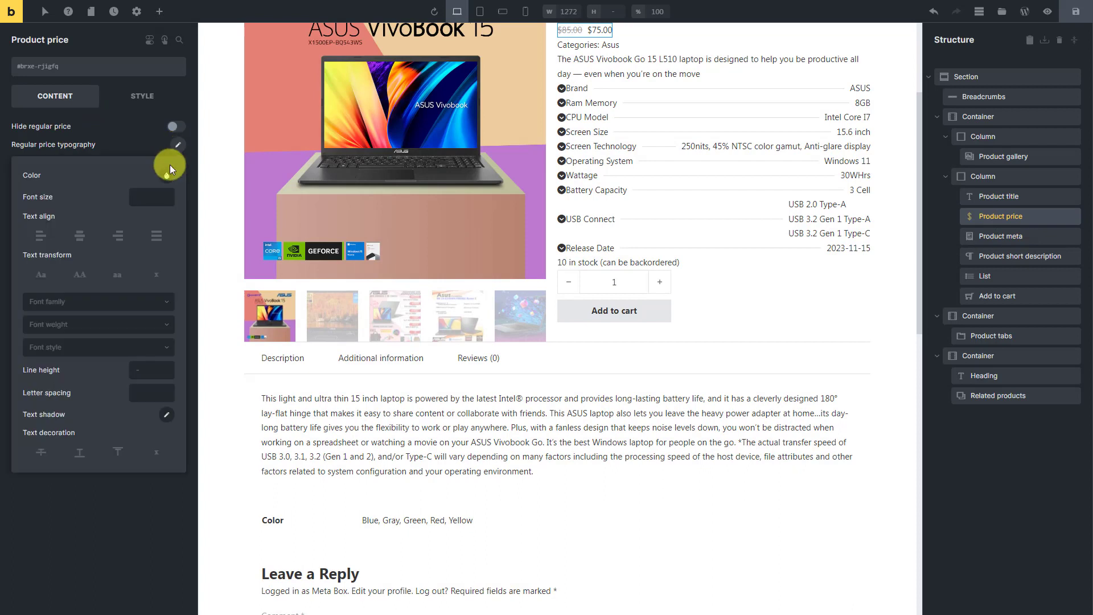
click(167, 176)
click(75, 205)
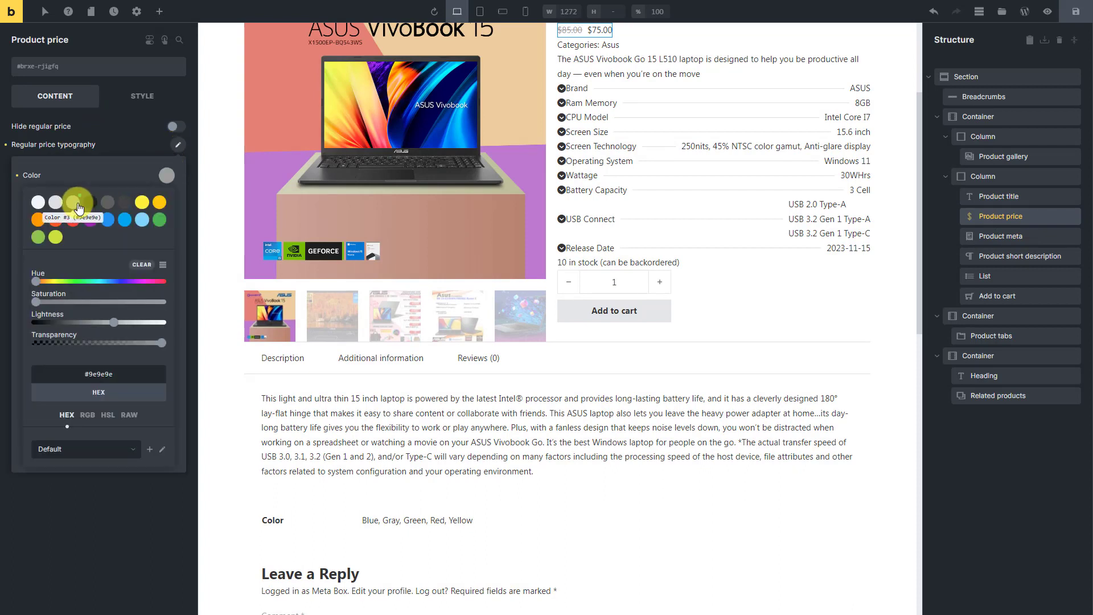
click(137, 164)
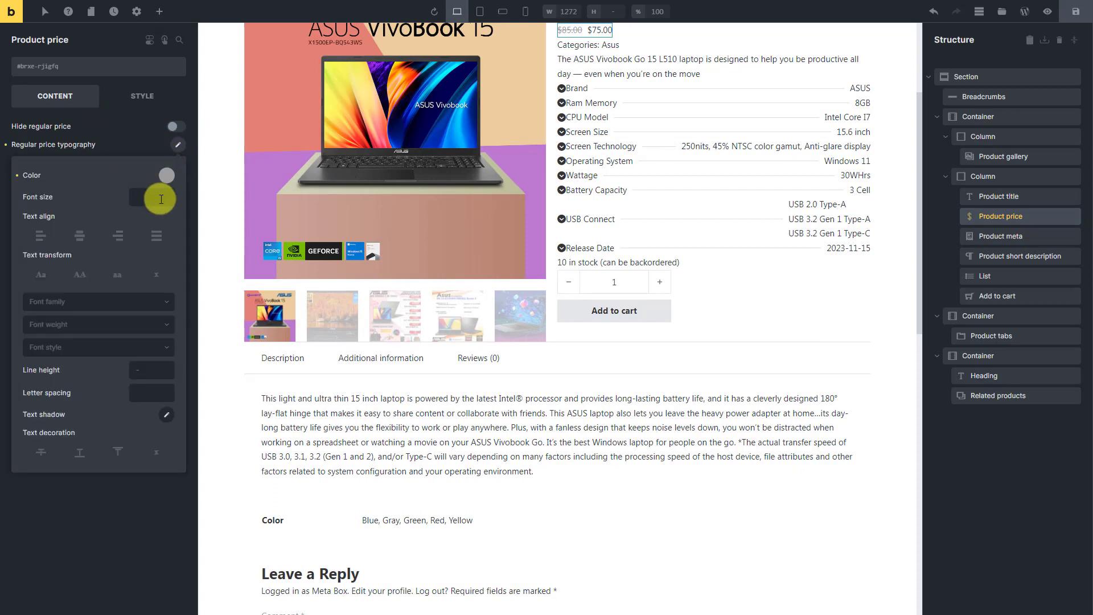
click(146, 197)
text(20)
click(127, 327)
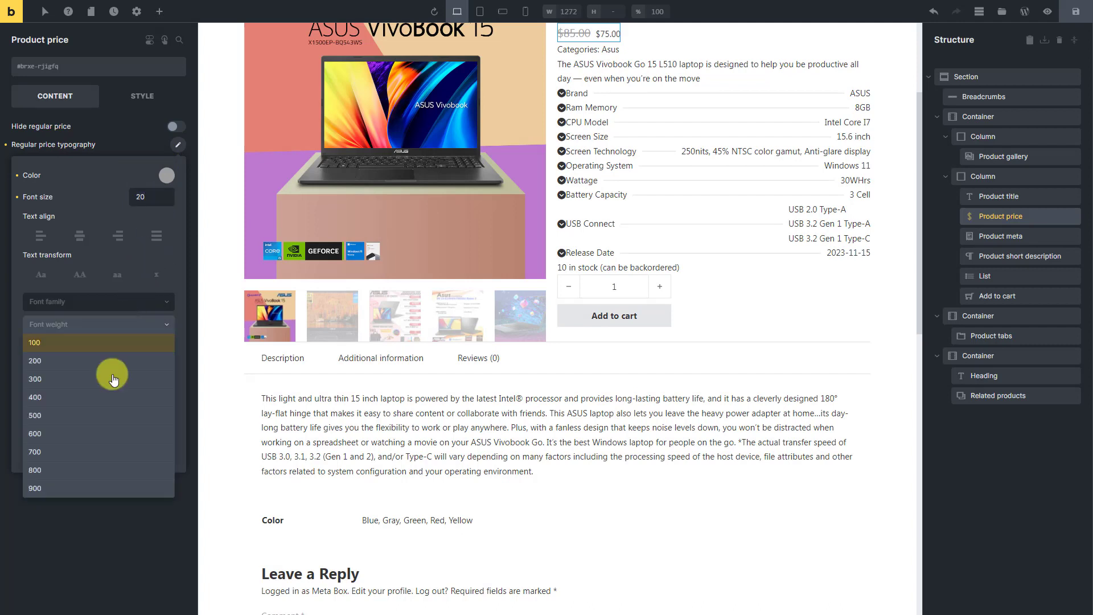
click(75, 451)
click(178, 146)
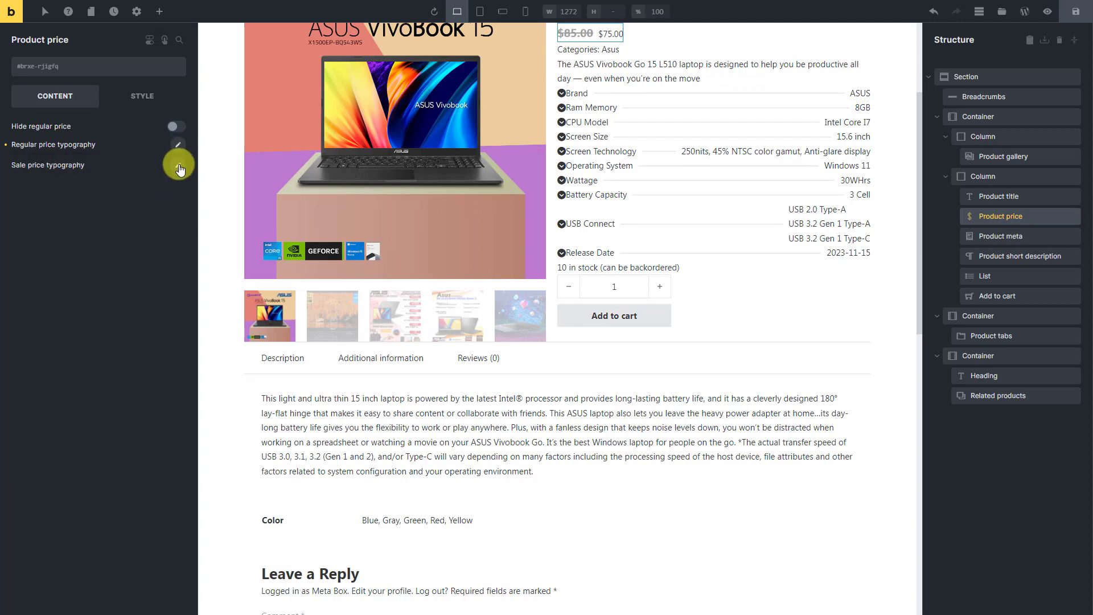
- Set the sale price typography of the Product price to font size 25 and font weight 800
click(178, 166)
text(25)
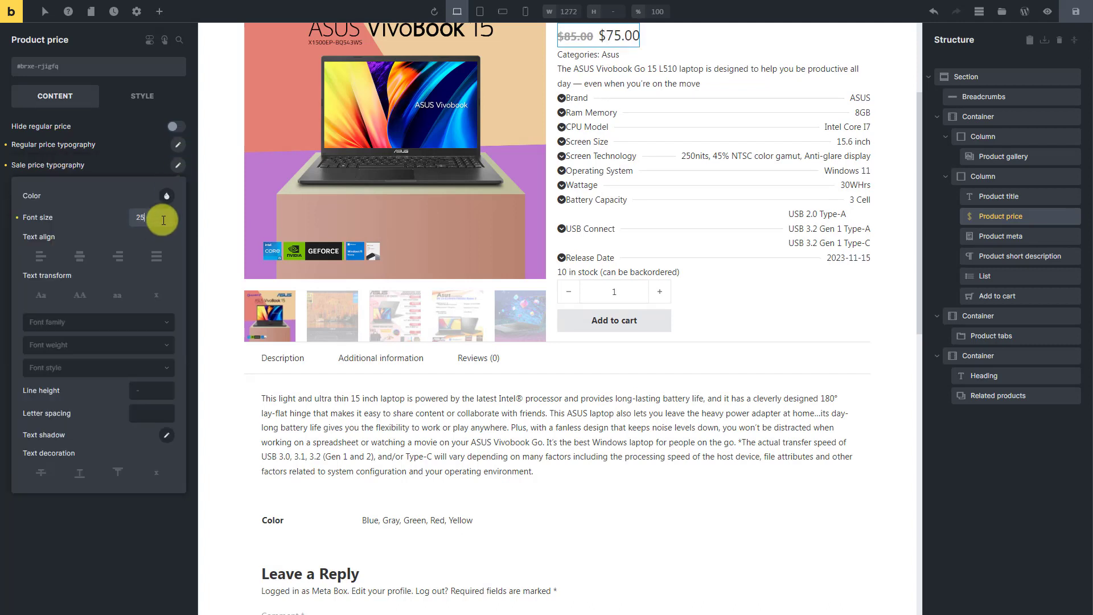
click(120, 344)
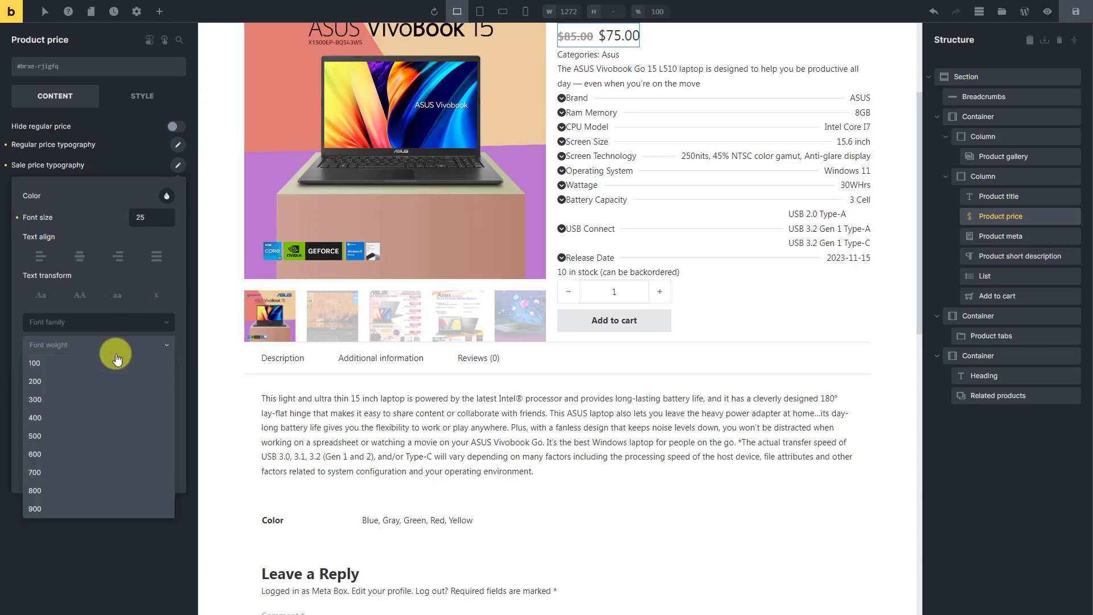
click(53, 485)
click(178, 166)
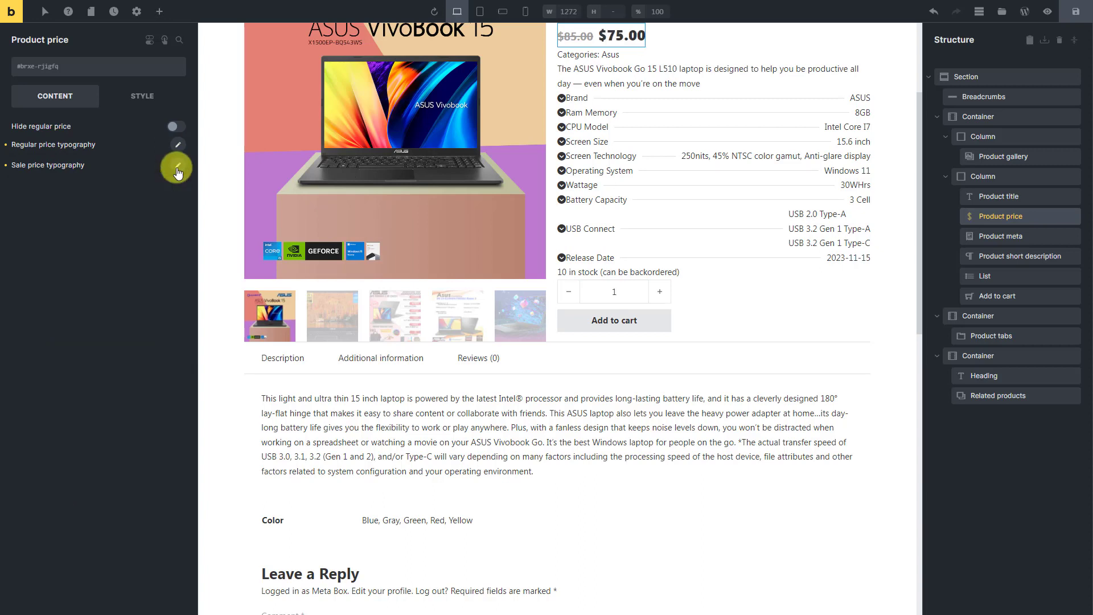
- Set the Product meta's typography to font size 20 and font weight 700
click(1035, 238)
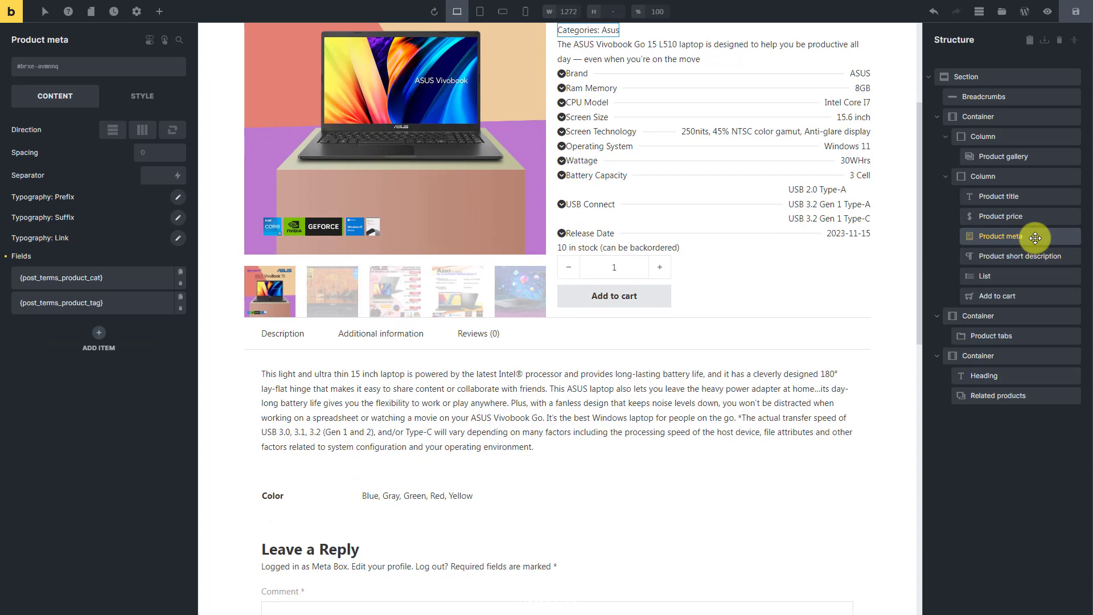
click(156, 102)
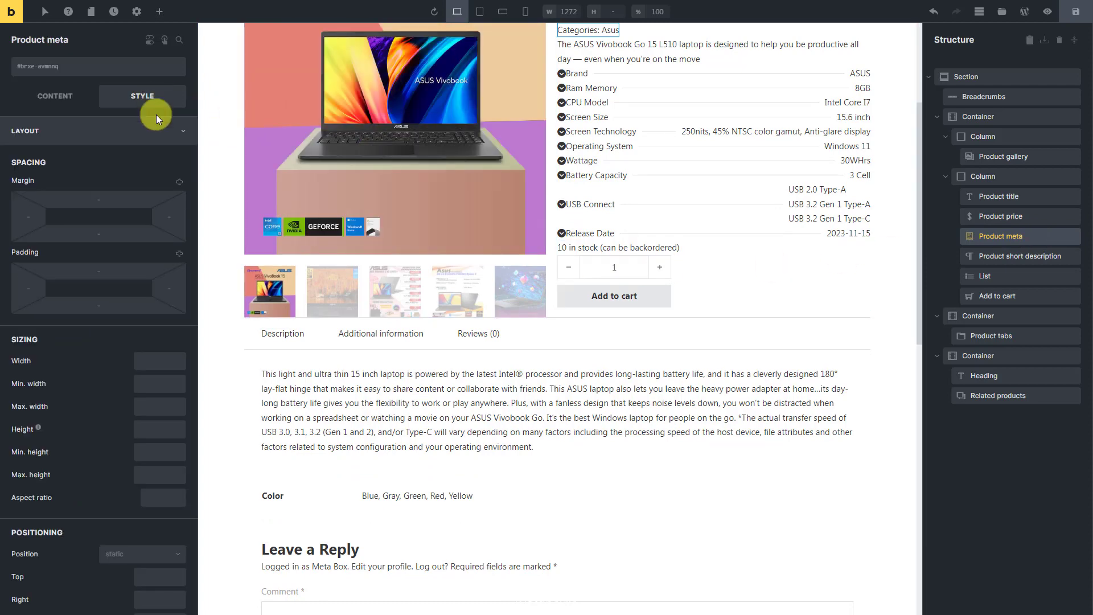
click(155, 130)
click(147, 160)
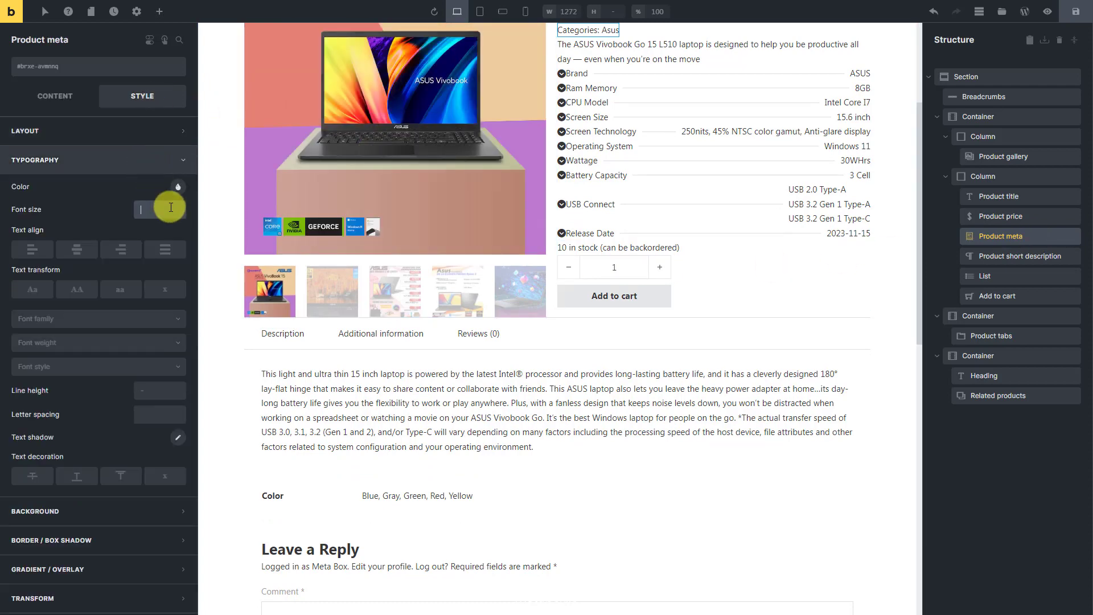
text(20)
click(139, 342)
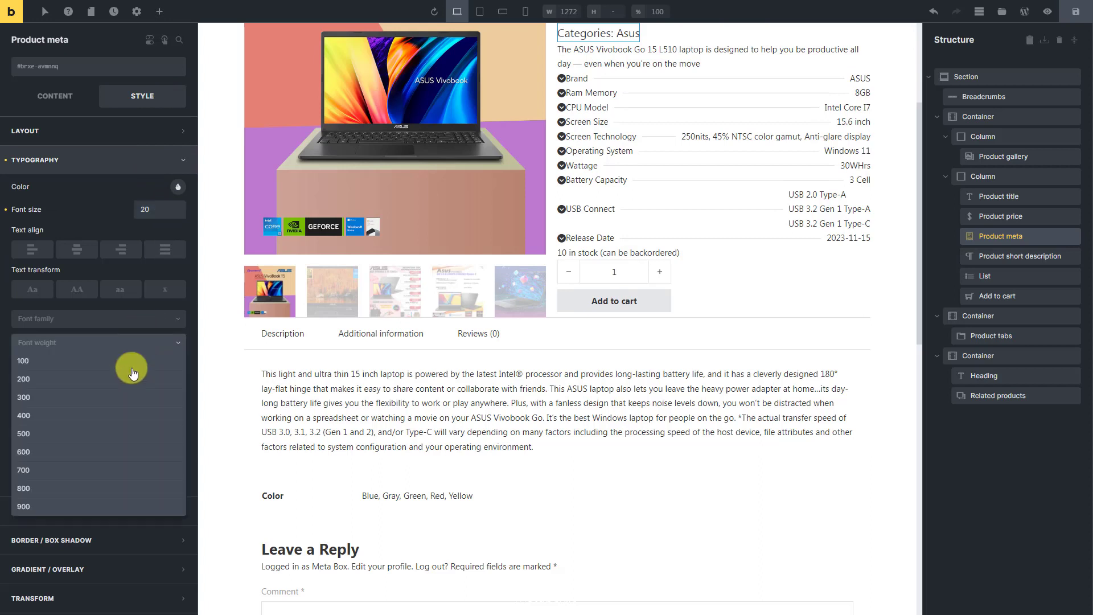
click(74, 470)
click(180, 161)
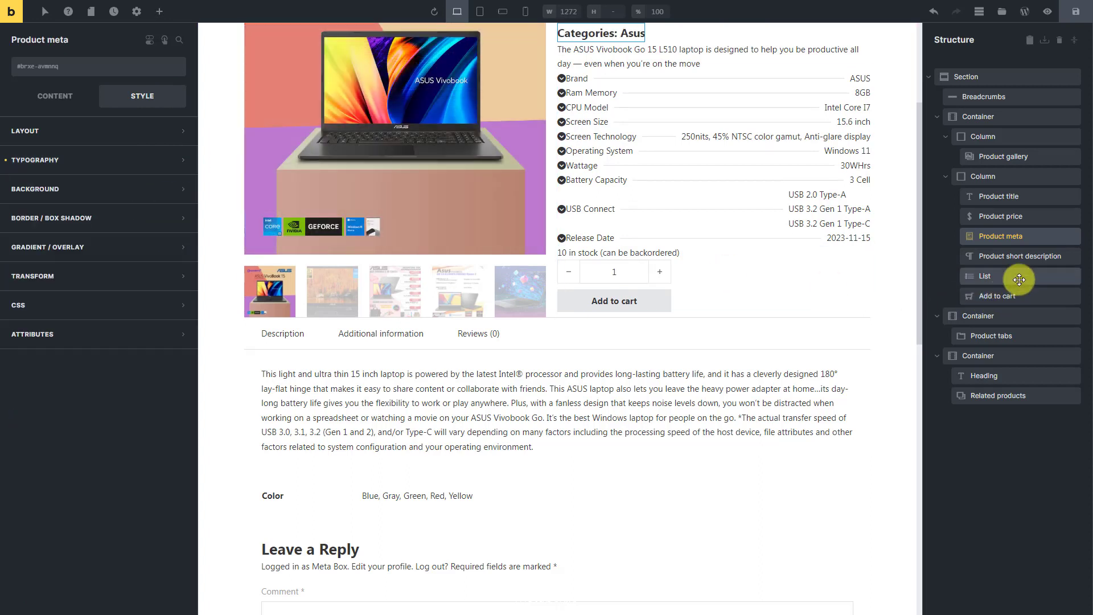
- Style the List element's icons with size 20 and an orange colour
click(1019, 279)
click(50, 96)
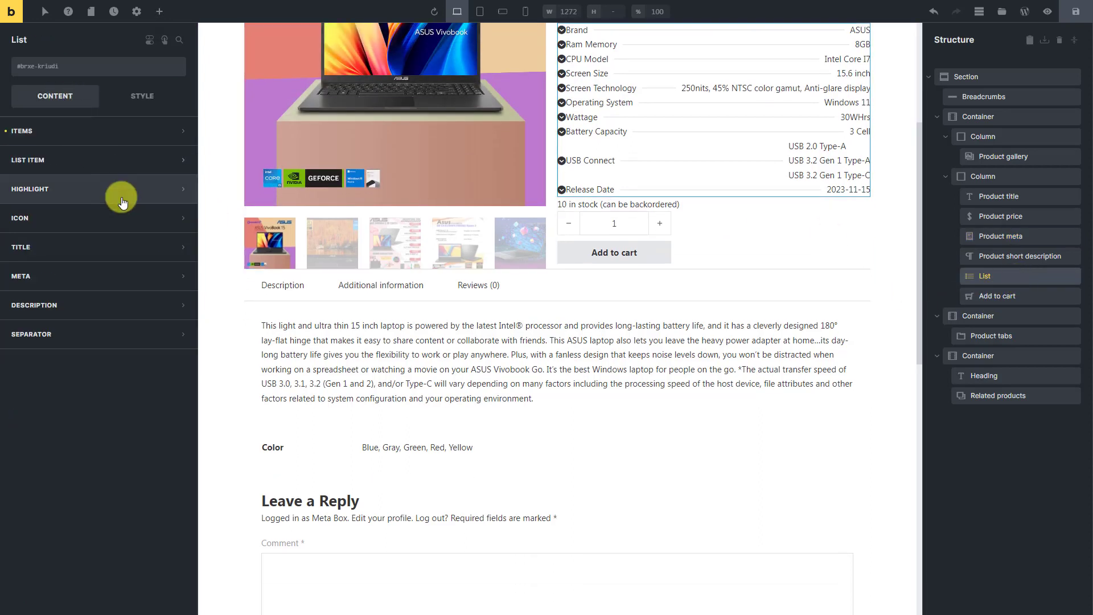
click(122, 216)
text(20)
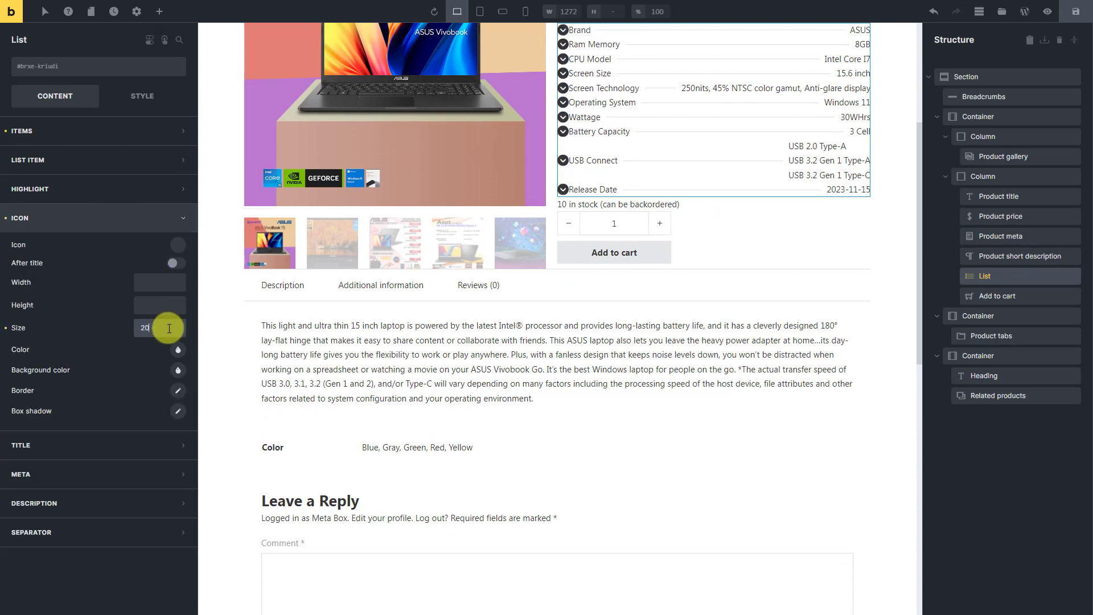
click(178, 350)
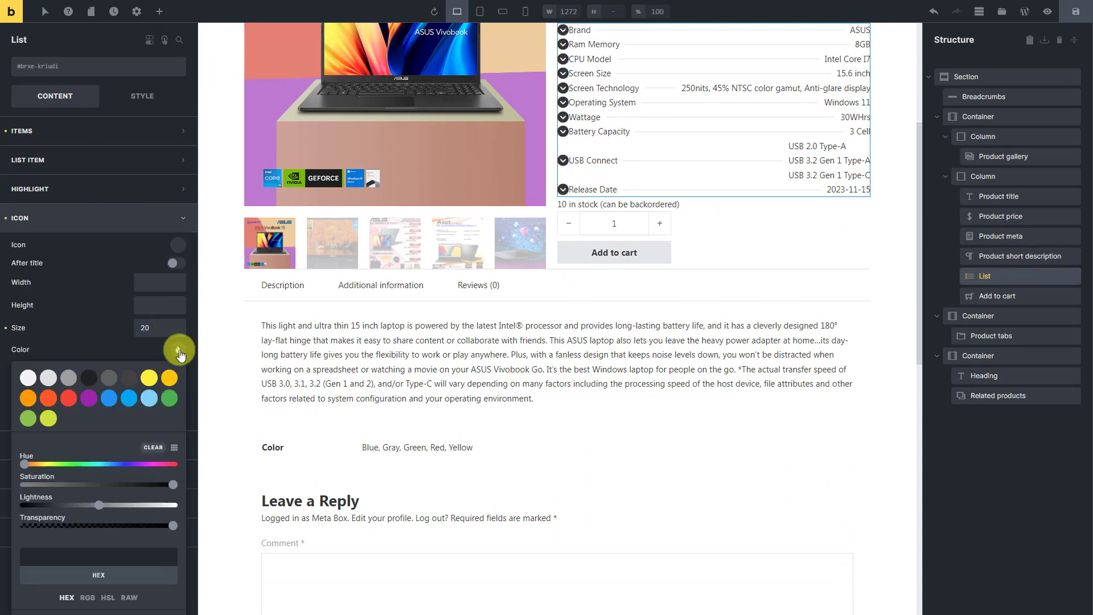
click(28, 398)
click(117, 247)
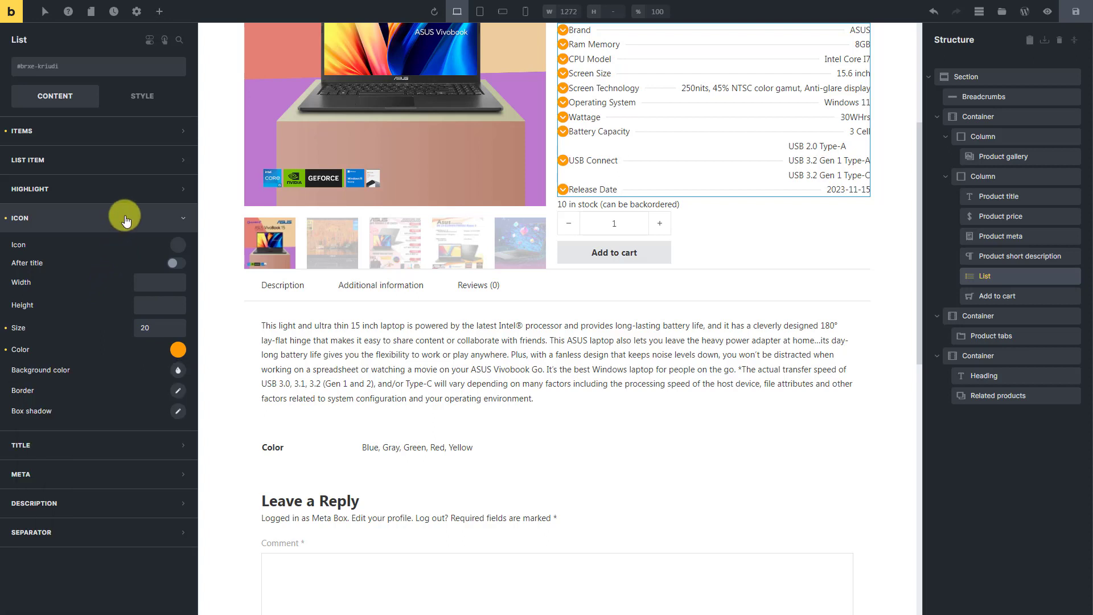
click(118, 218)
- Set the margin of the List's titles to 10 on the left side and 3 on the right side
click(119, 247)
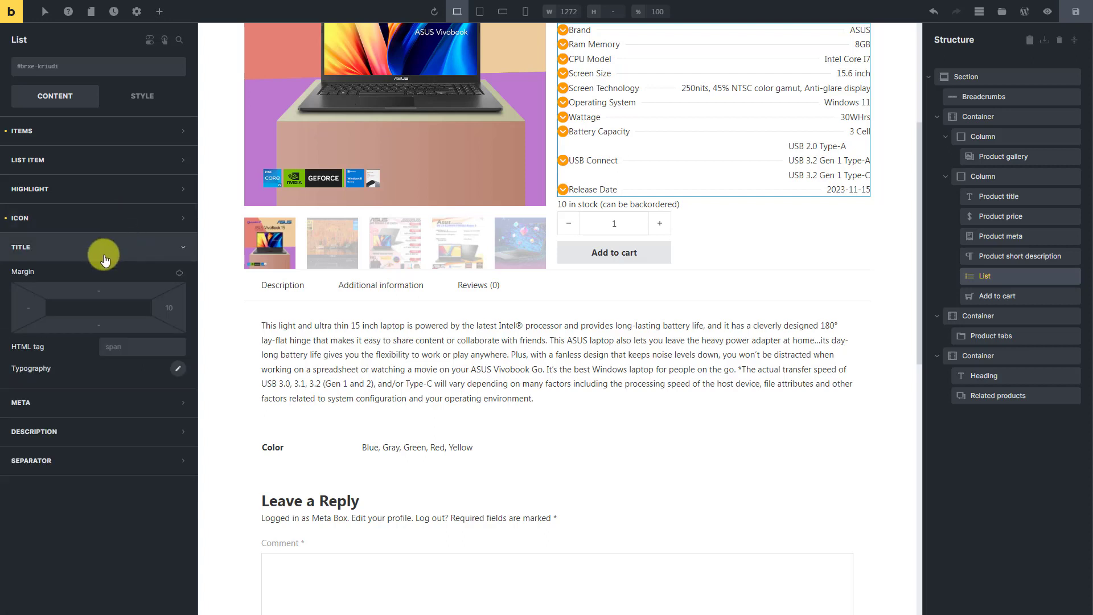
click(38, 309)
text(10)
click(182, 308)
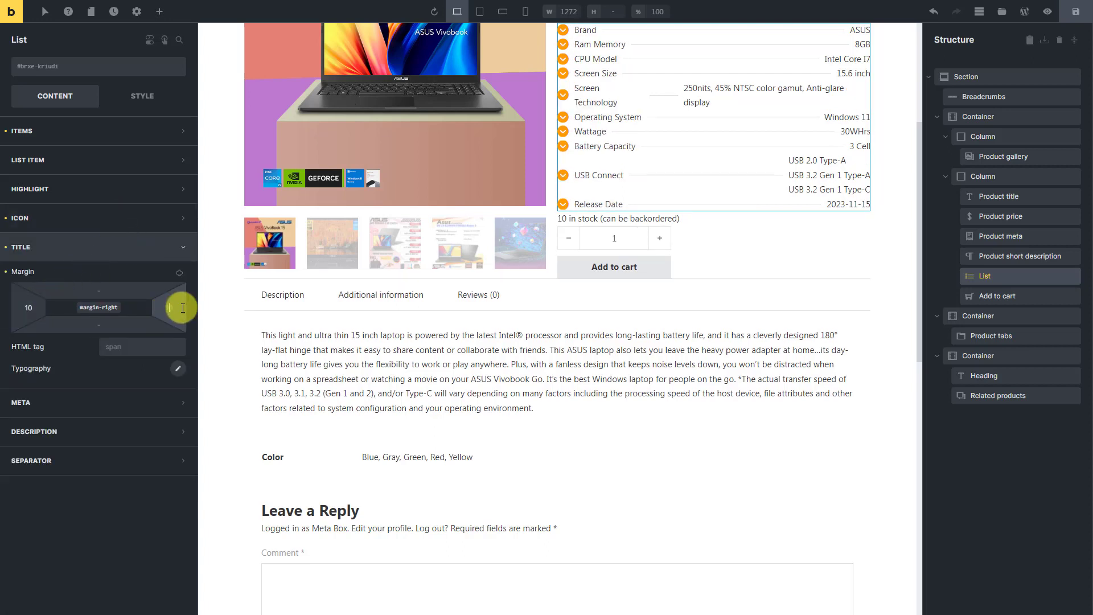
text(3)
- Set the typography of the List's titles to font size 13 and font weight 700
click(177, 368)
click(162, 420)
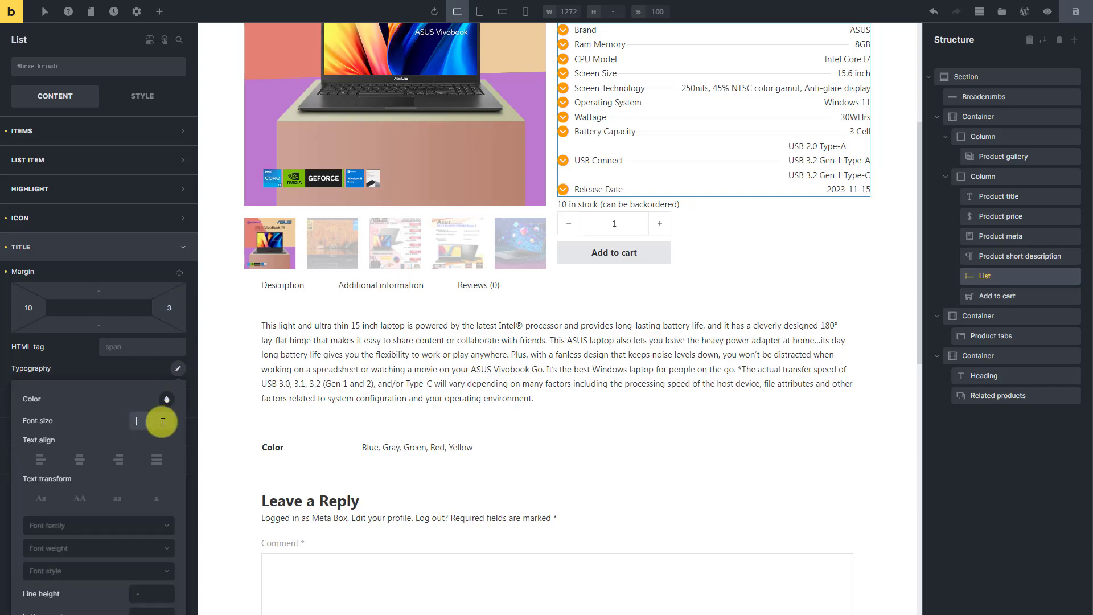
text(13)
scroll(162, 422, down, 3)
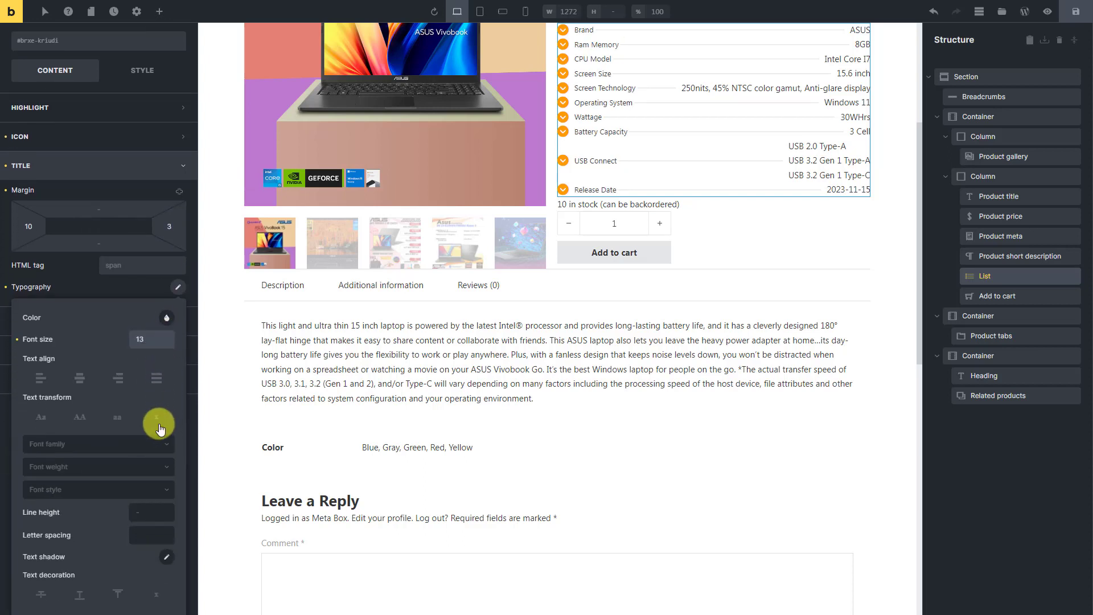
click(123, 466)
click(61, 595)
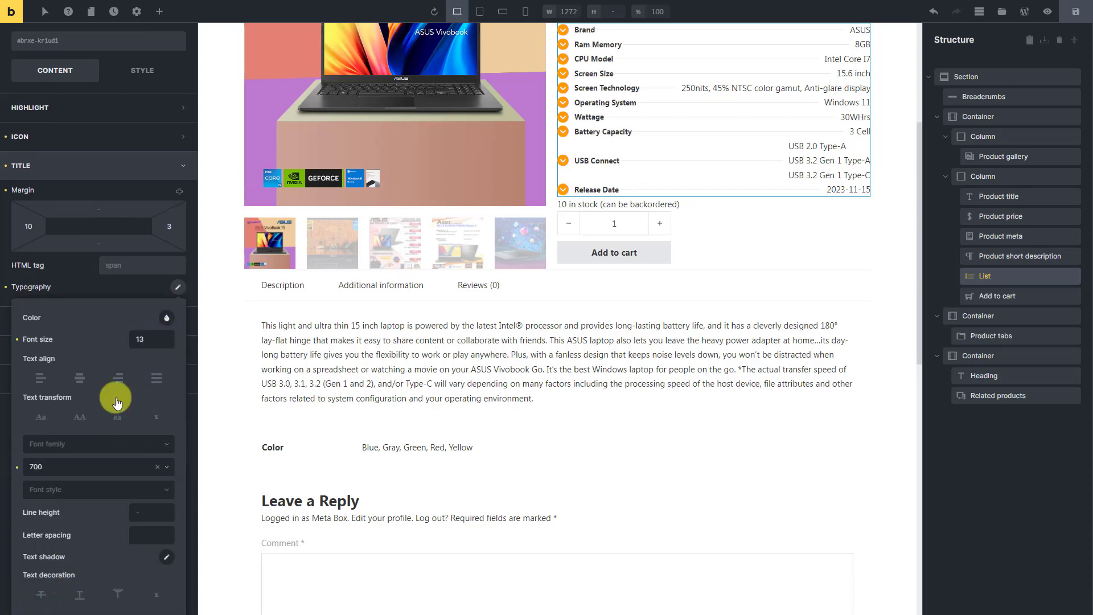
click(146, 165)
- Set the typography of the List's meta values to font size 14 and font weight 500
click(142, 279)
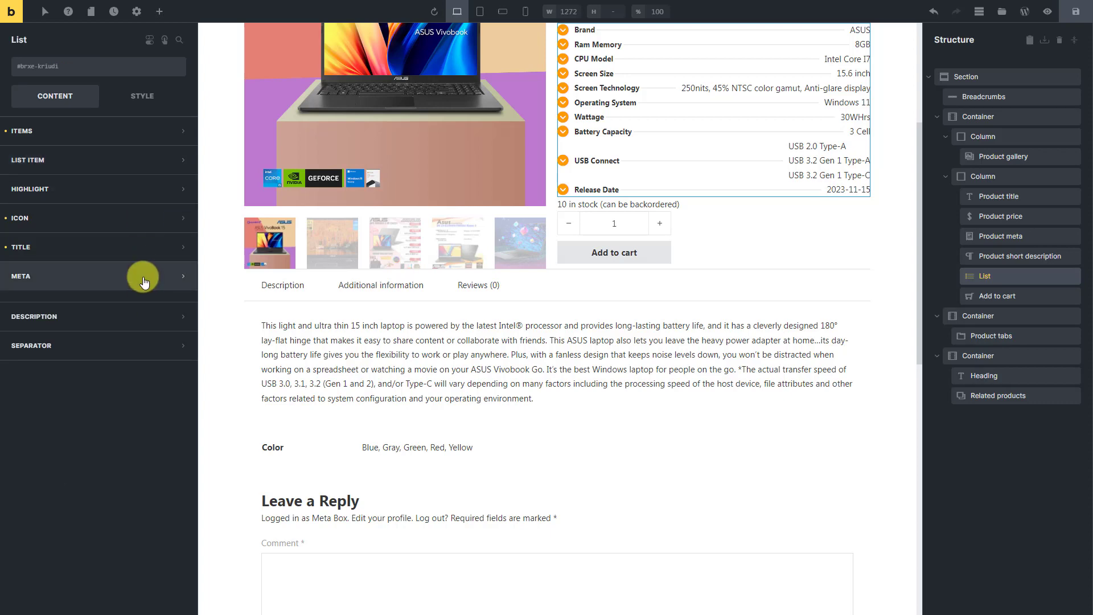
click(177, 376)
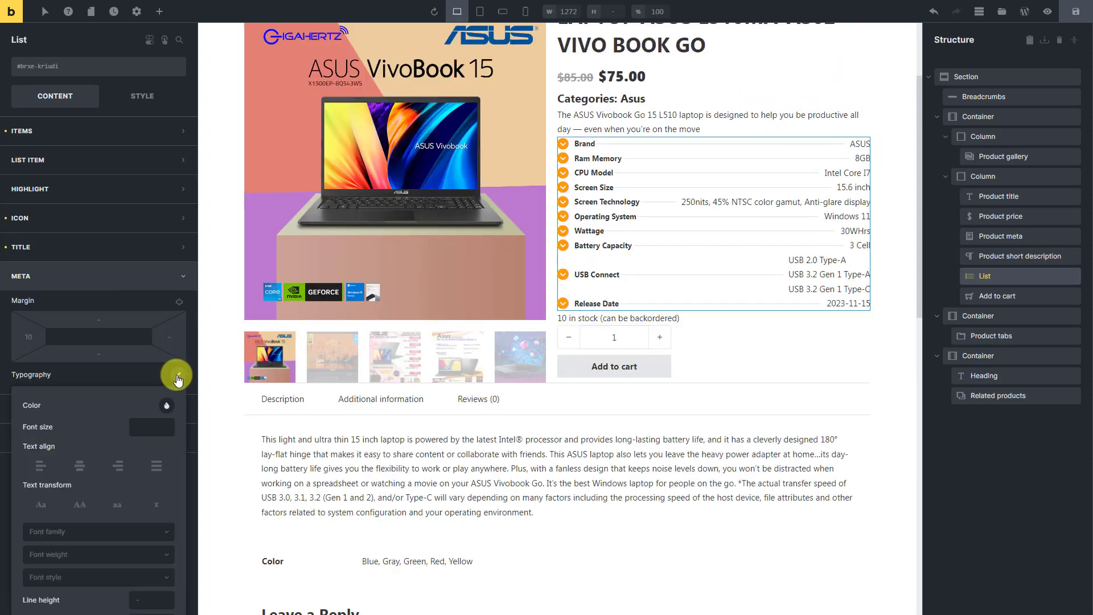
click(160, 426)
text(14)
scroll(156, 450, down, 1)
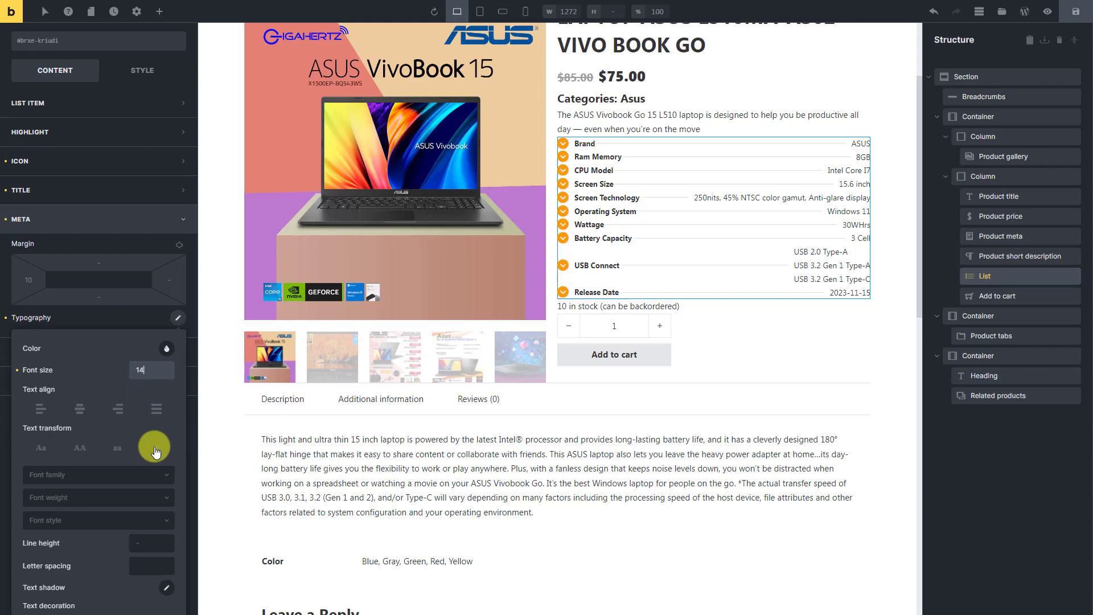
click(122, 488)
click(81, 584)
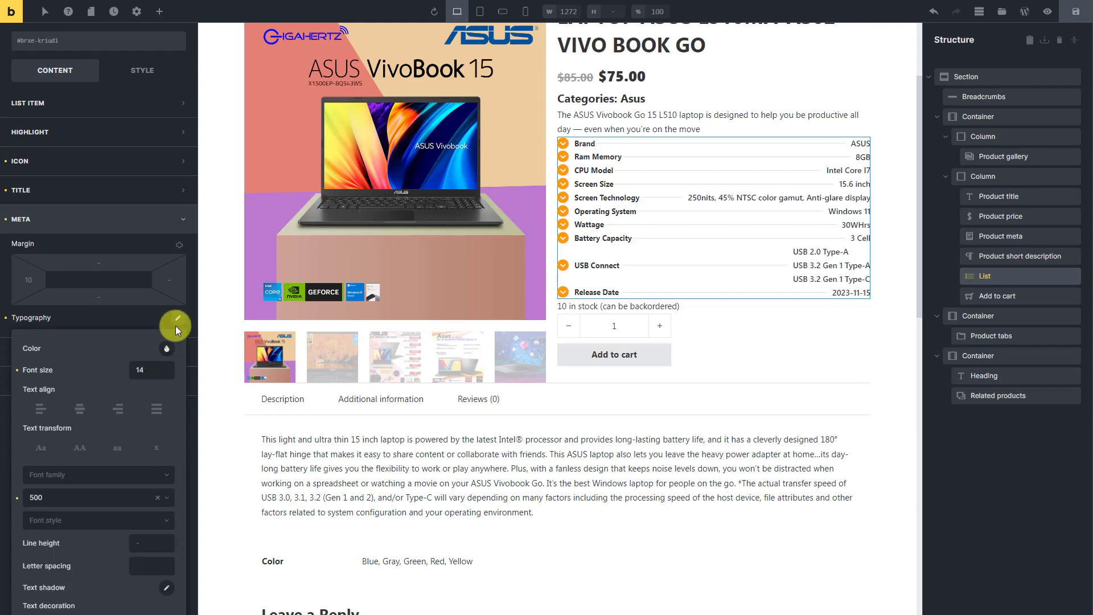
click(171, 280)
click(170, 281)
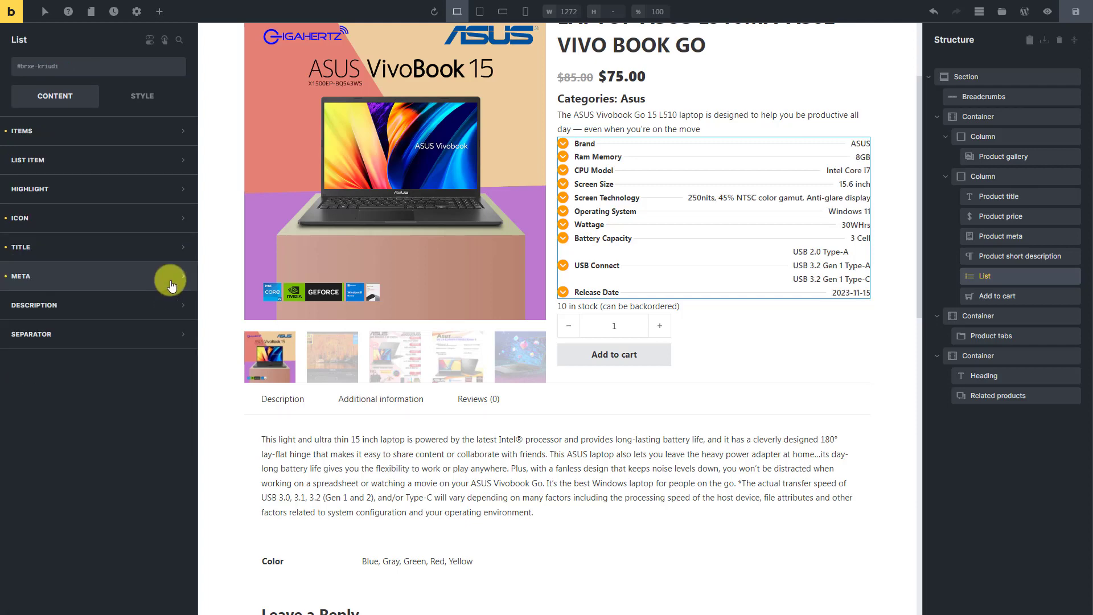
- Set the whole List's top and bottom margins to 10 and increase its line height
click(143, 96)
click(144, 125)
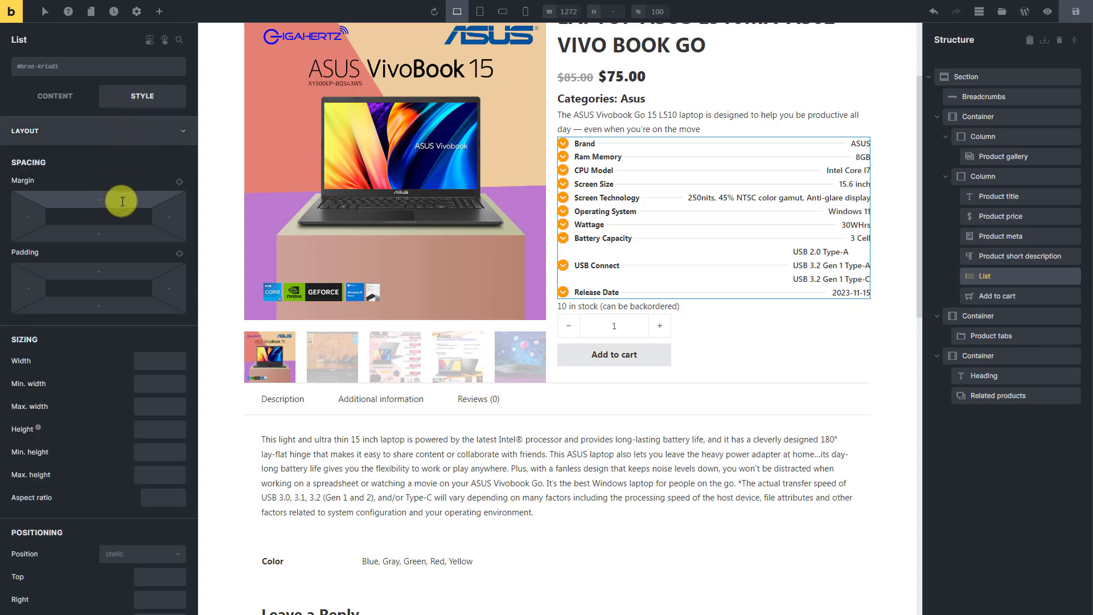
text(10)
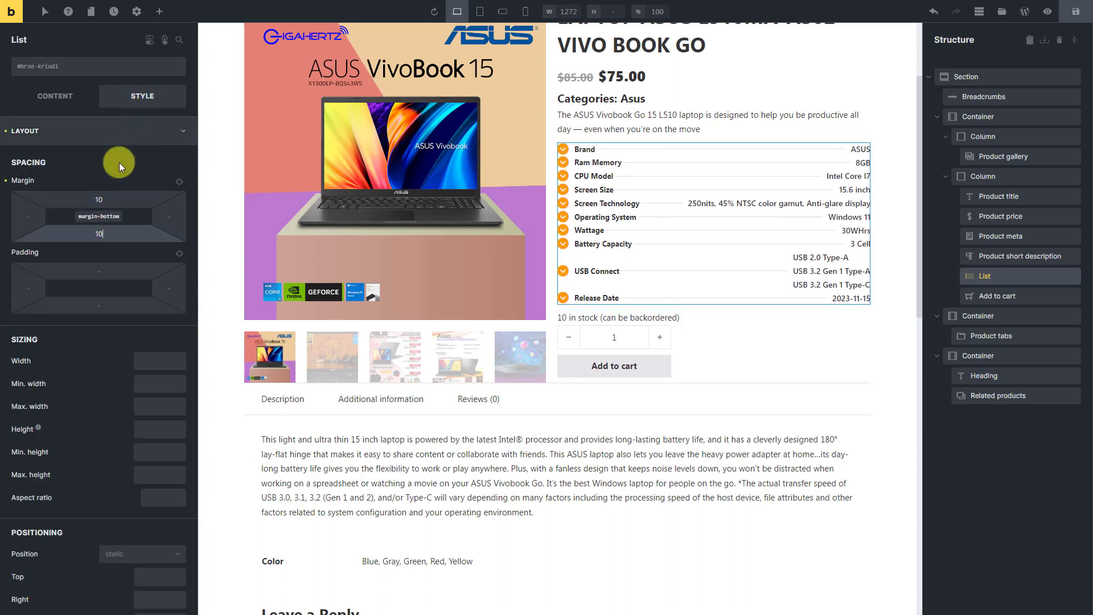
click(130, 131)
click(125, 157)
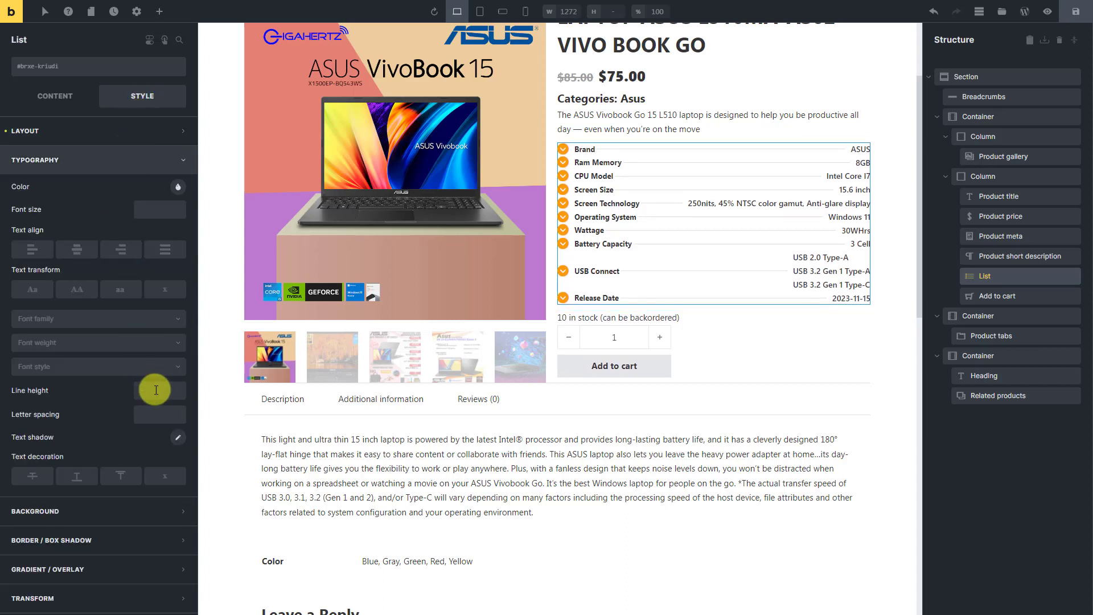
click(146, 162)
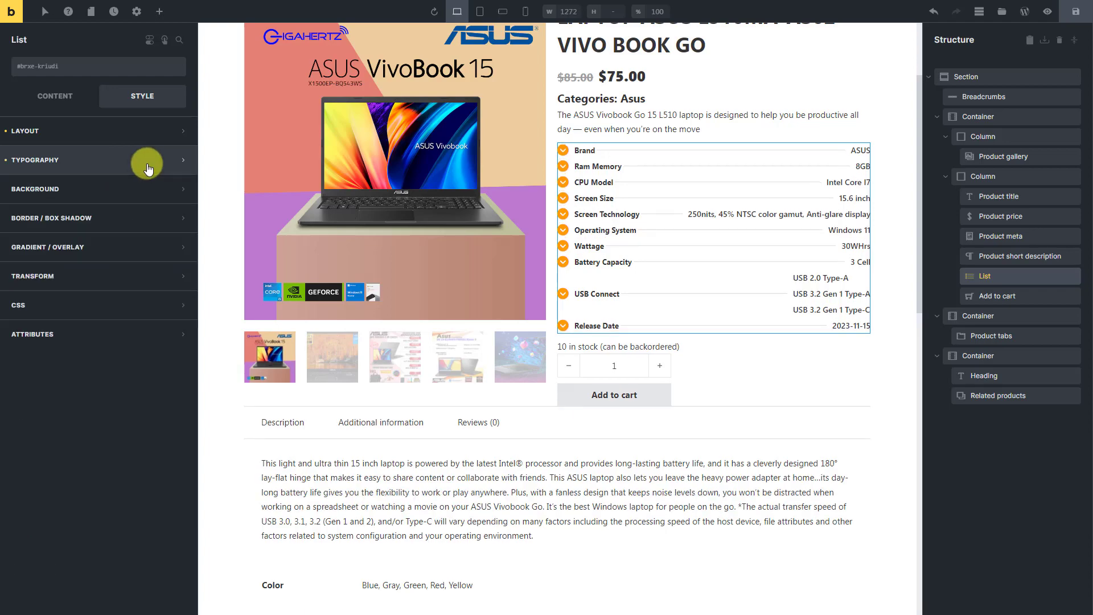
- Give the Related Product heading a bottom margin of 10 and centre it with the align self option
click(1034, 358)
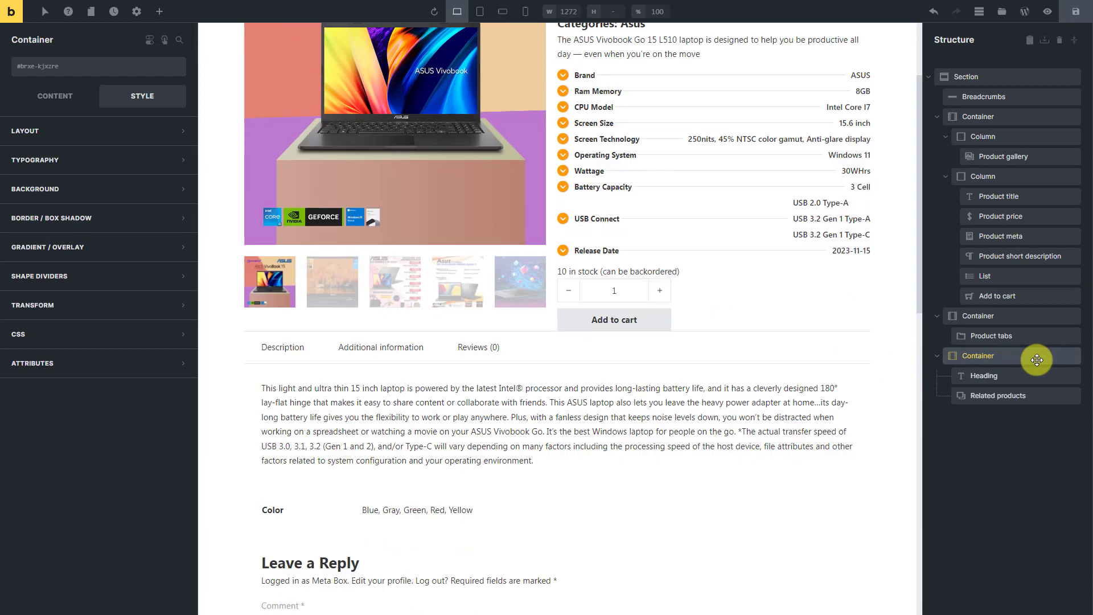
click(1015, 375)
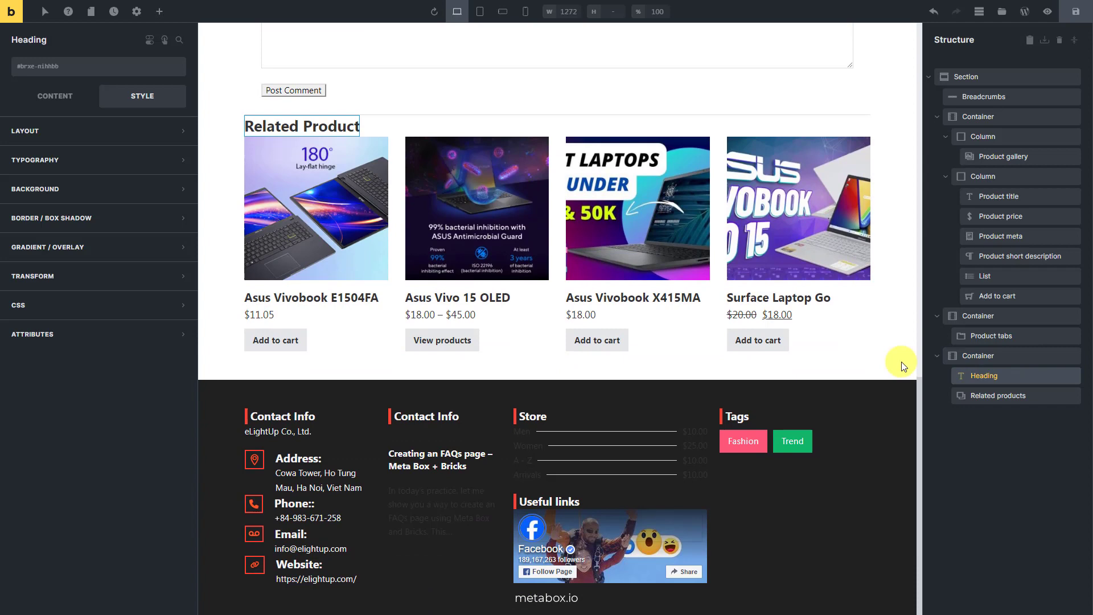
click(124, 131)
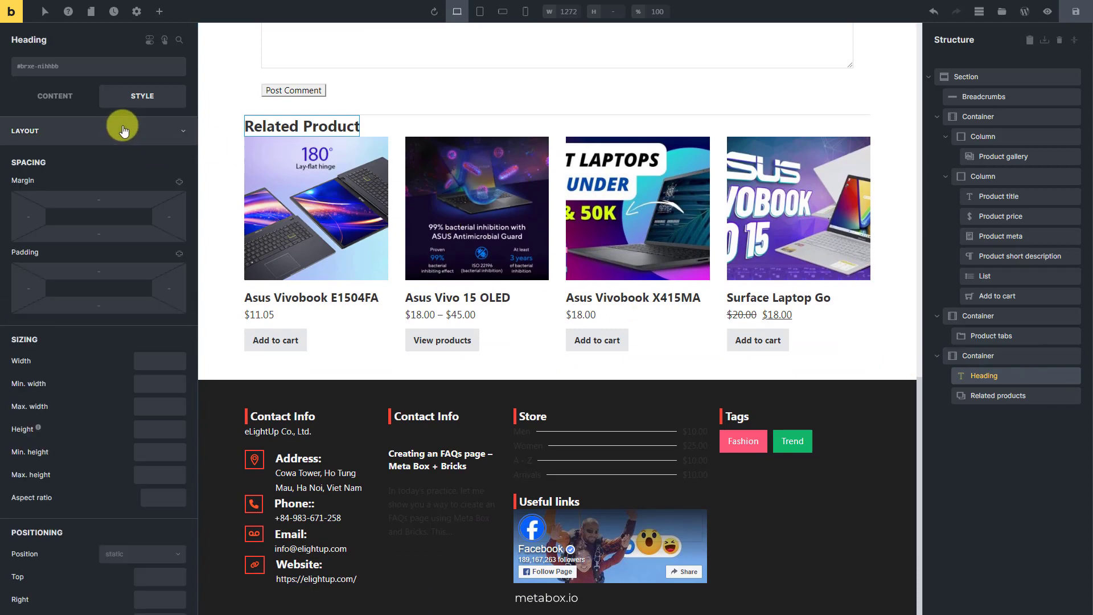
click(117, 231)
text(10)
scroll(115, 266, down, 10)
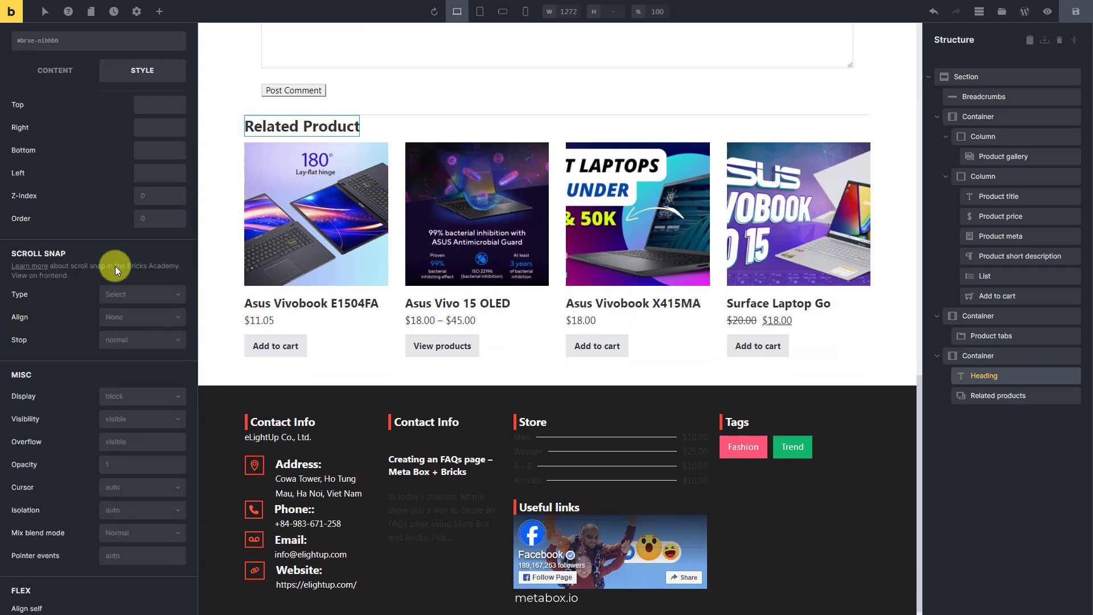
click(78, 360)
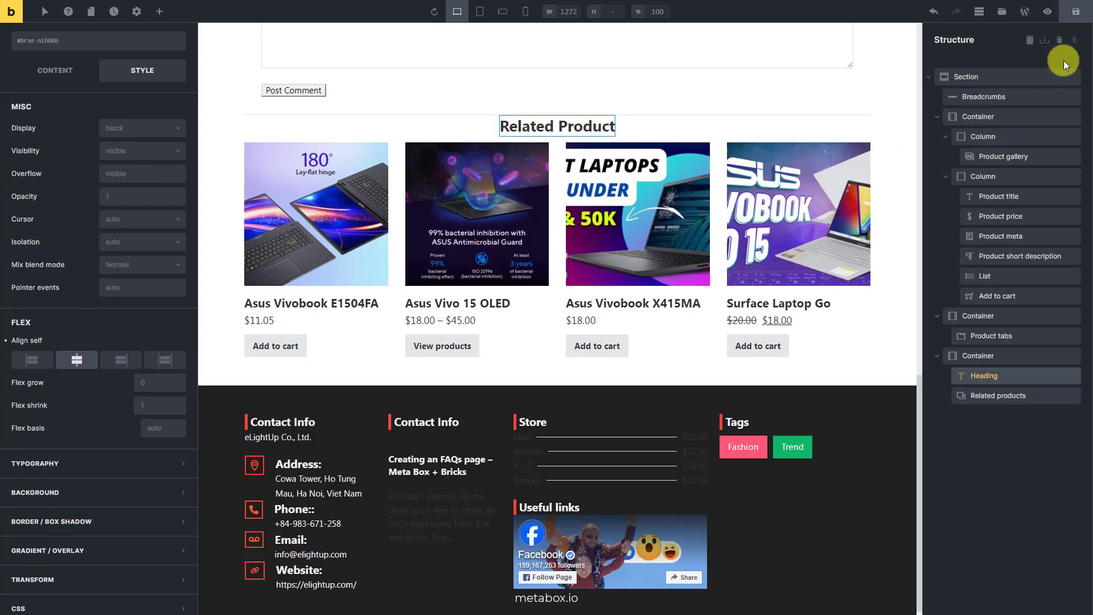
- Save the template, preview it and review the styled laptop product page on the front end
click(1073, 14)
click(1049, 16)
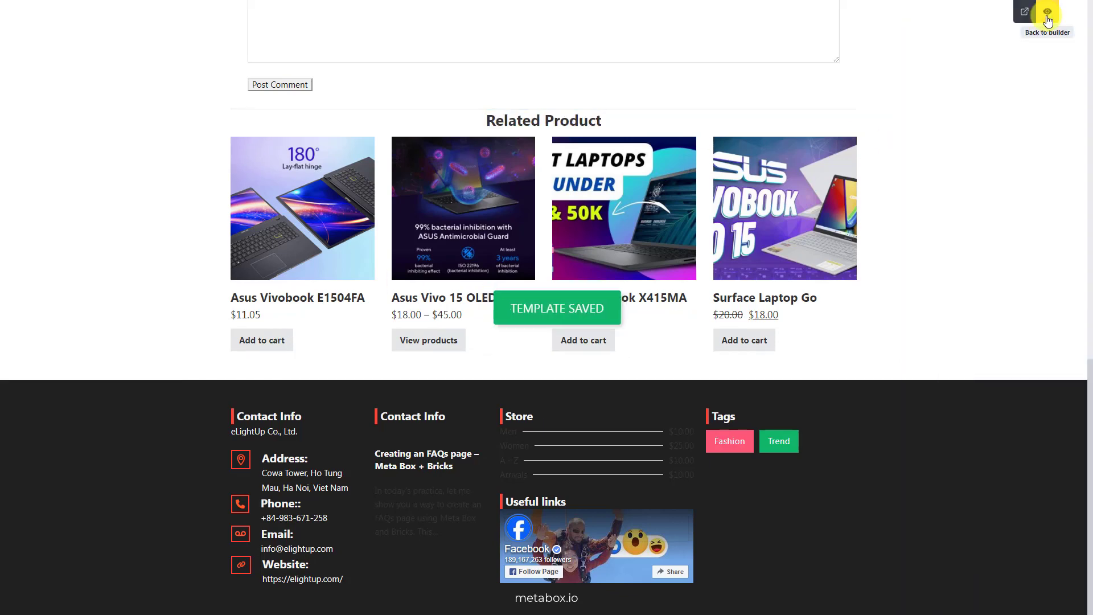
click(1026, 18)
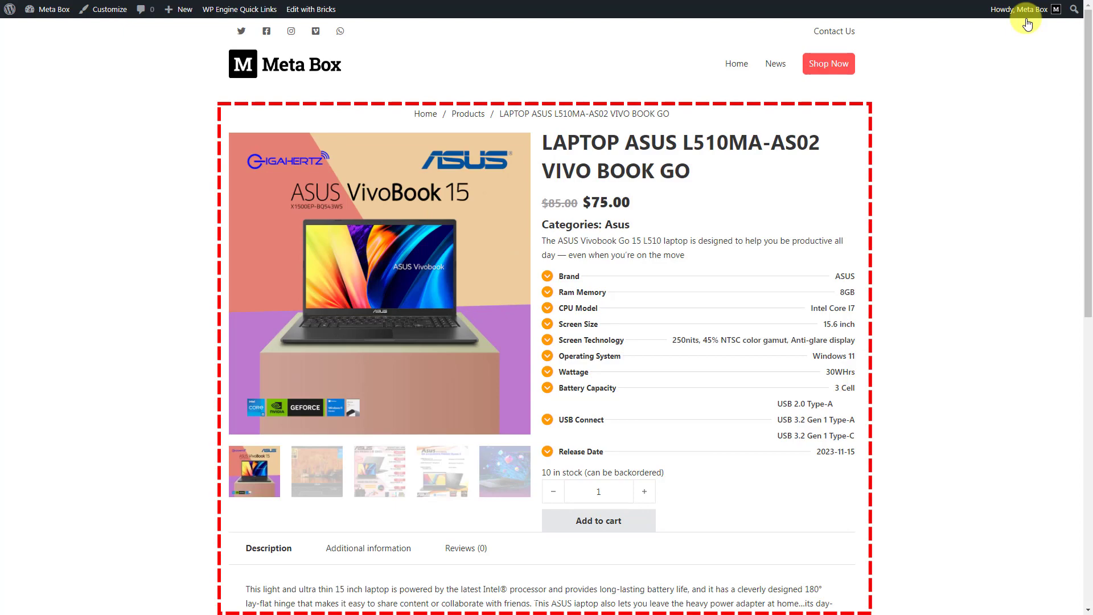
scroll(1028, 23, down, 6)
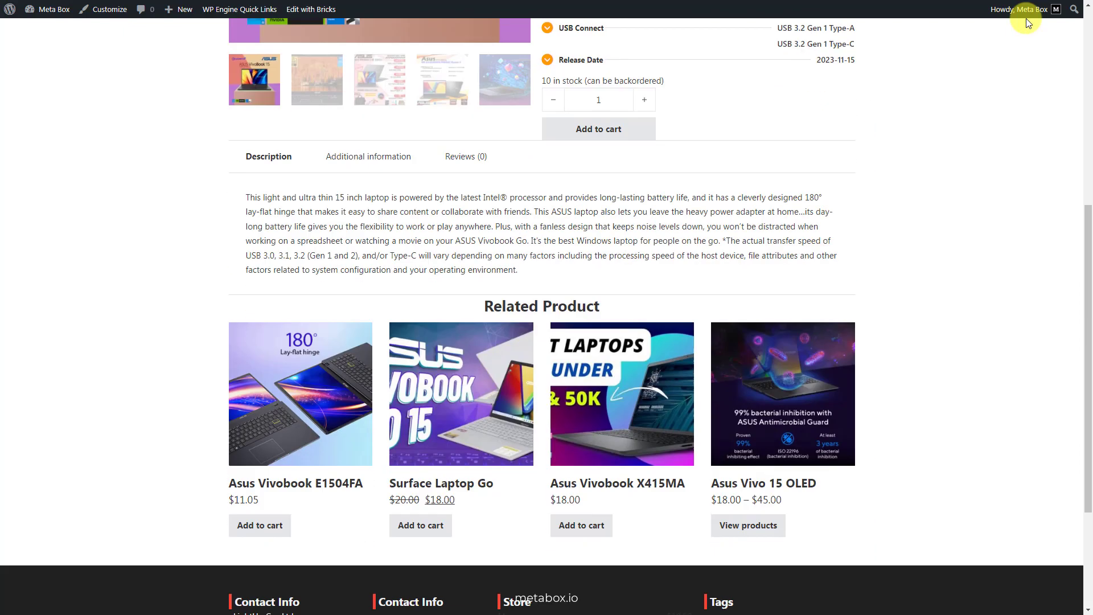
scroll(1028, 23, down, 3)
scroll(1028, 23, up, 8)
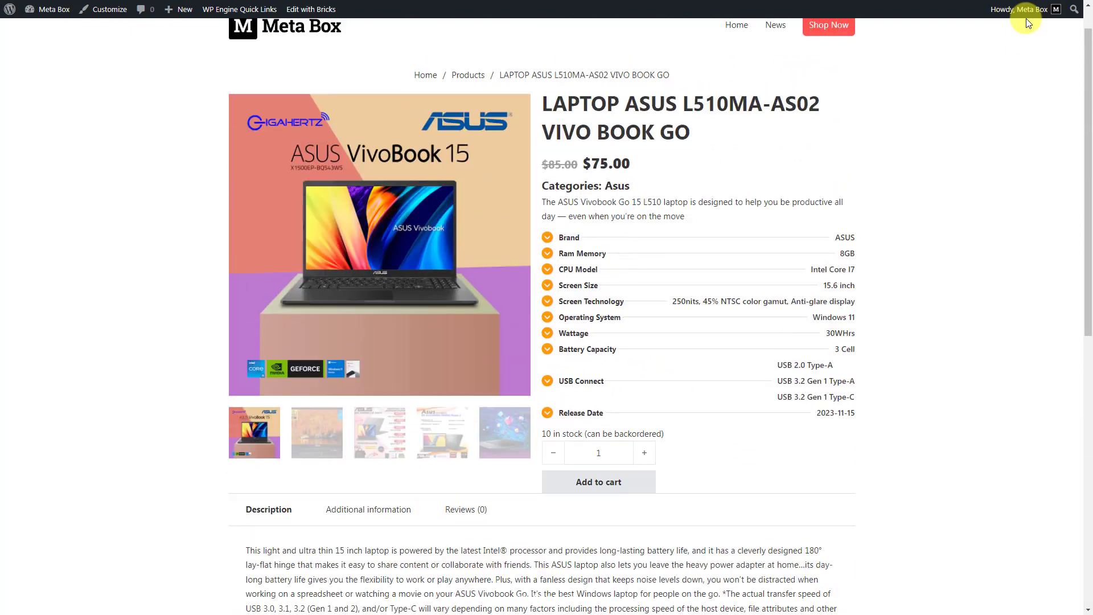
scroll(1028, 23, up, 1)
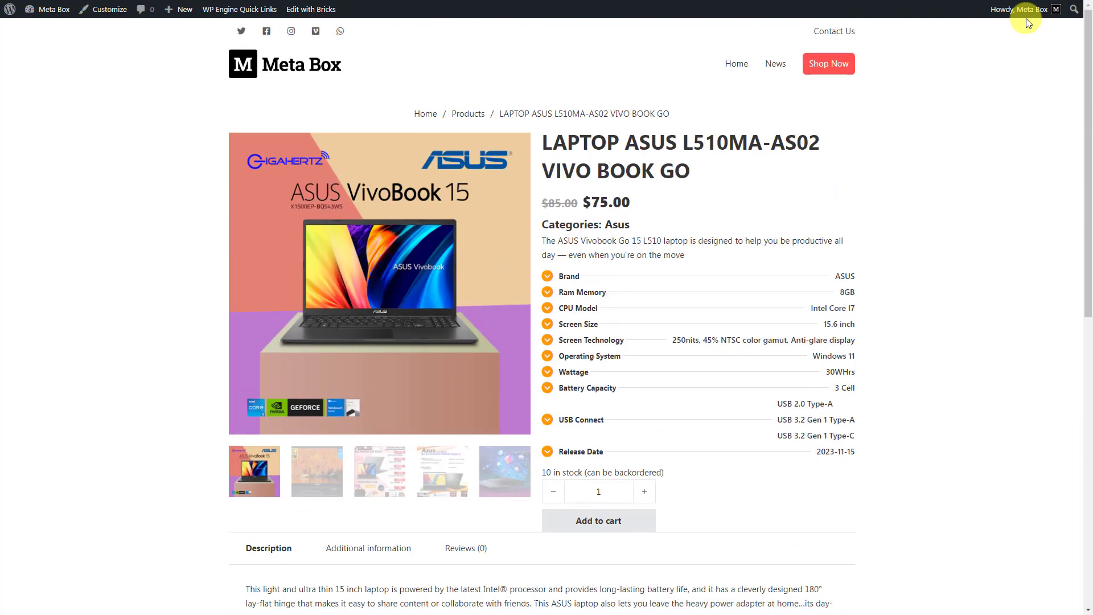